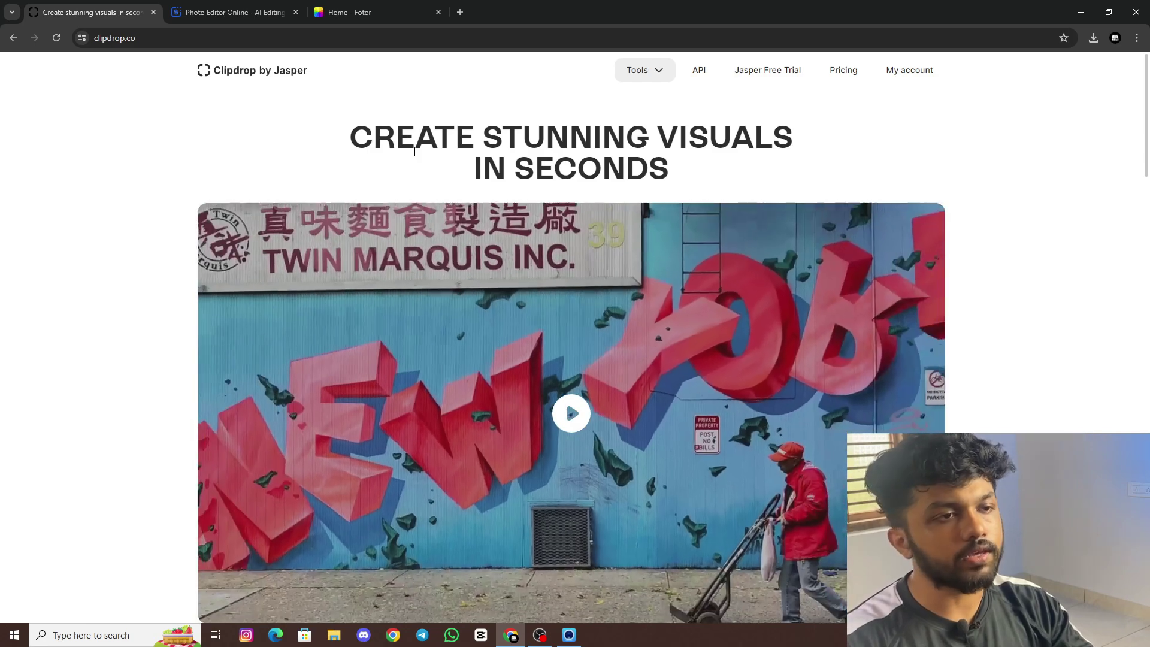
Step: Find the Generative Fill tool on the Clipdrop home page, open it and get past its introduction
scroll(414, 151, down, 8)
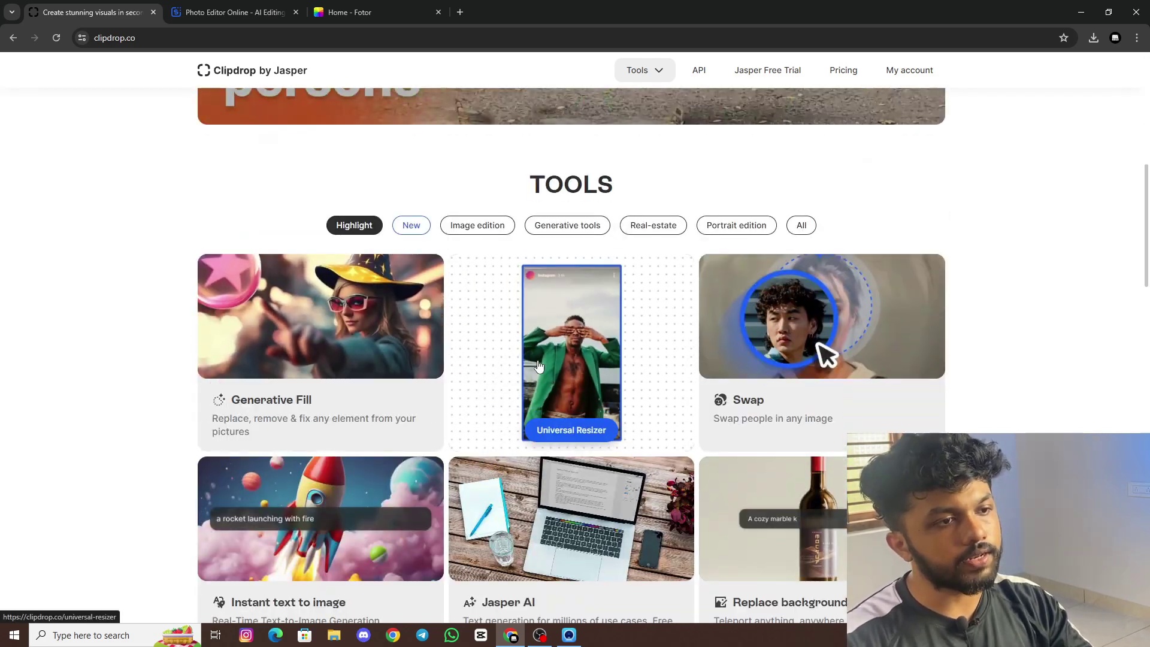
scroll(690, 349, down, 3)
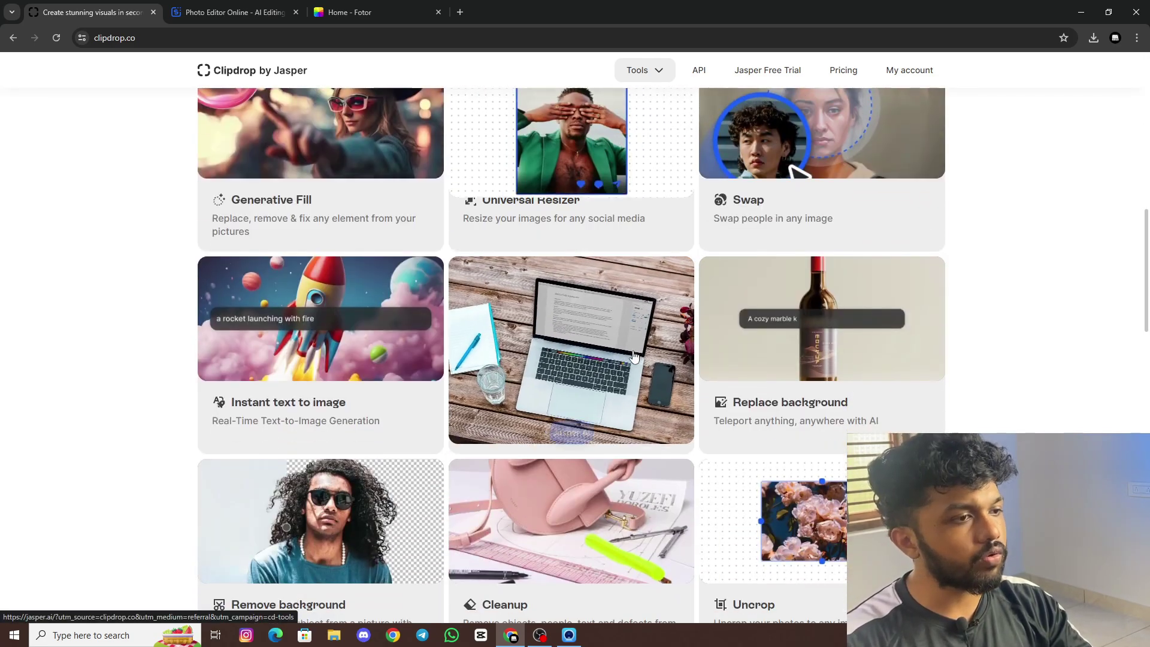
scroll(192, 218, up, 3)
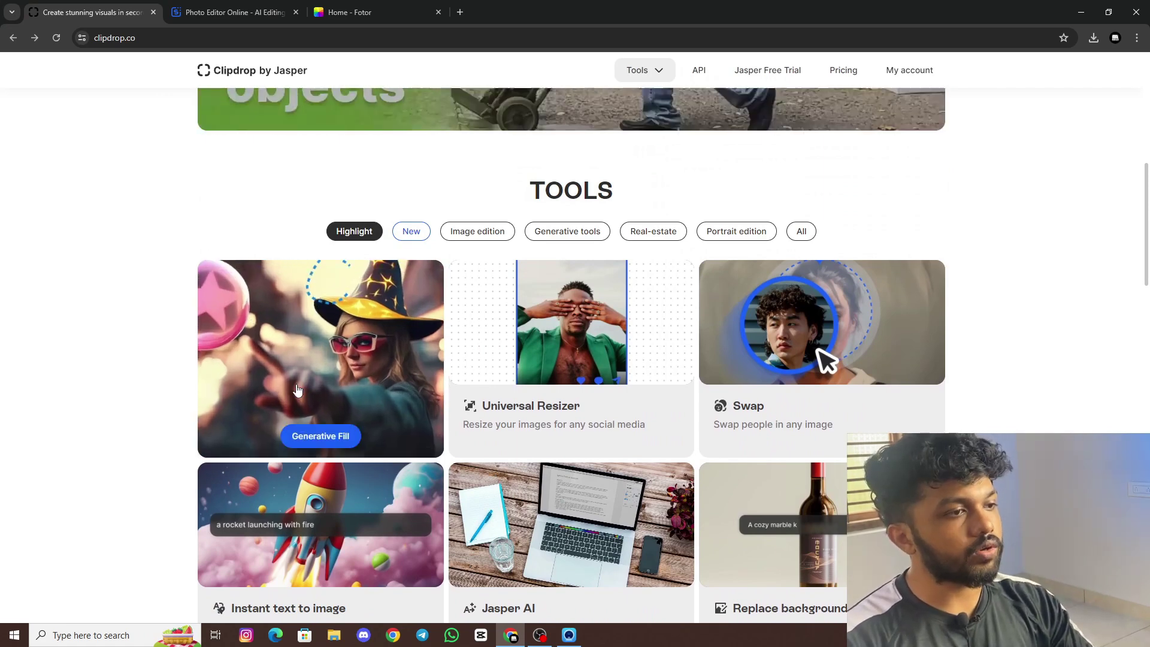
click(321, 437)
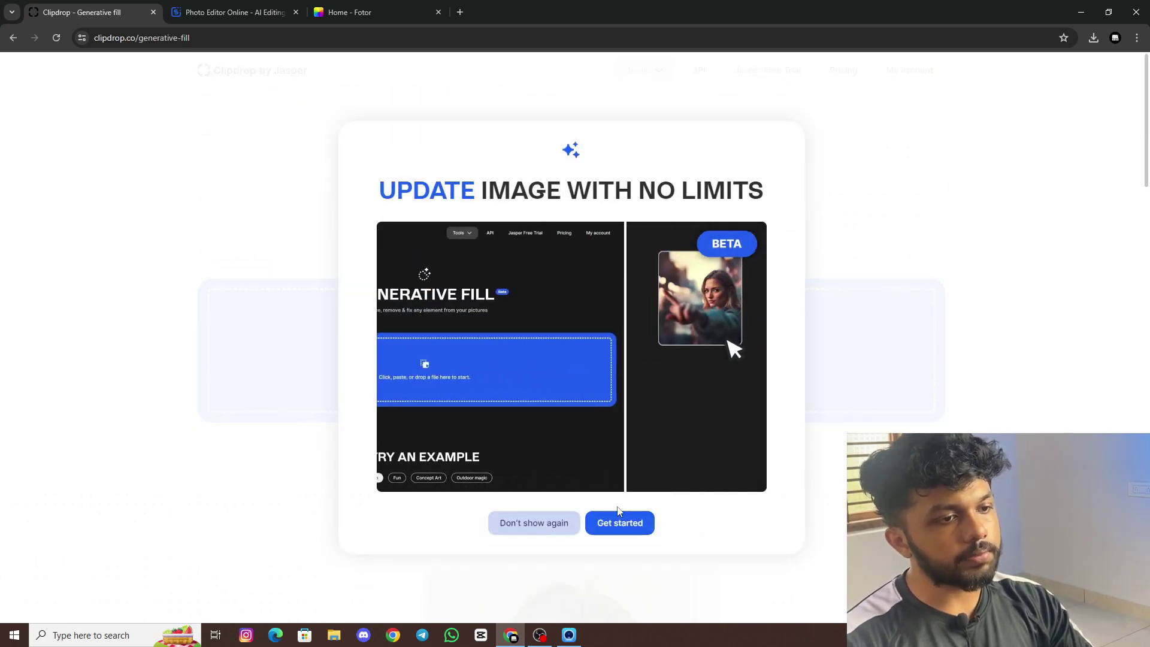
click(612, 525)
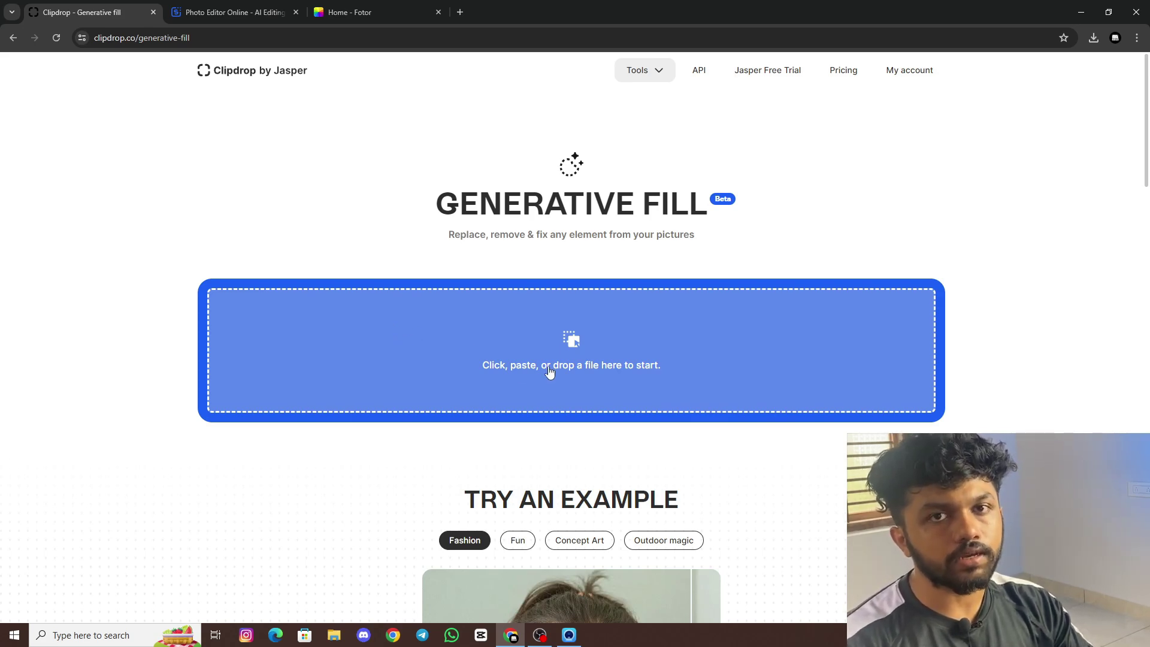
Step: Upload the photo 20240615_131913 from the Downloads folder to Generative Fill
click(573, 344)
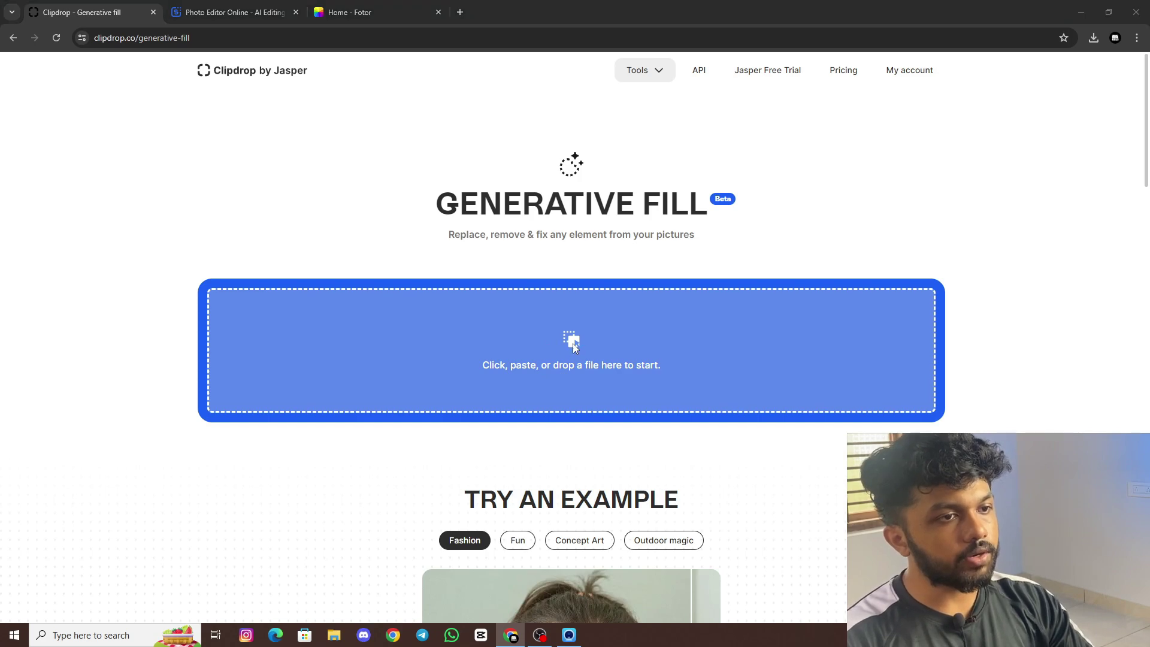
scroll(214, 174, down, 6)
scroll(214, 175, up, 10)
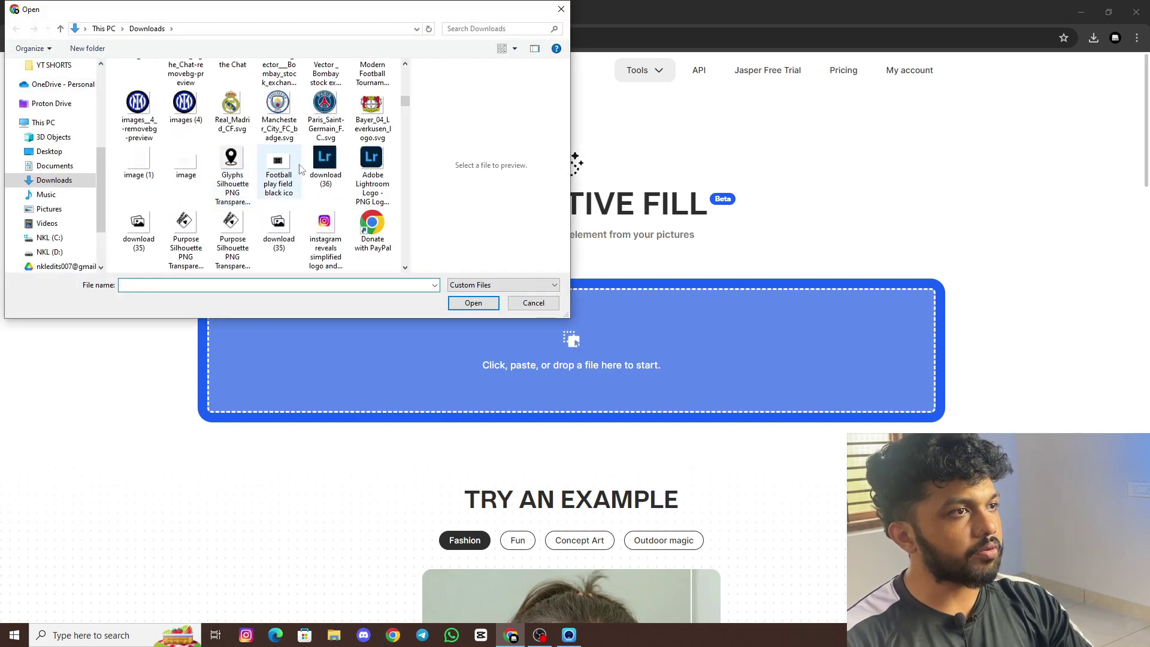
scroll(259, 159, up, 3)
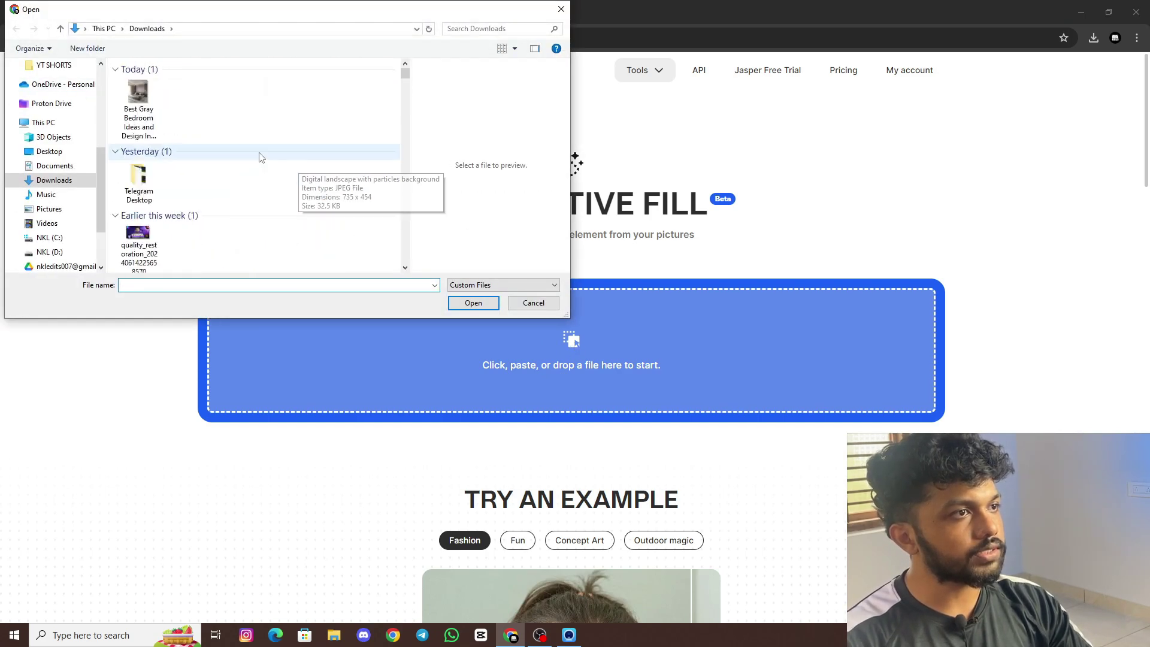
scroll(259, 158, down, 5)
scroll(191, 166, up, 2)
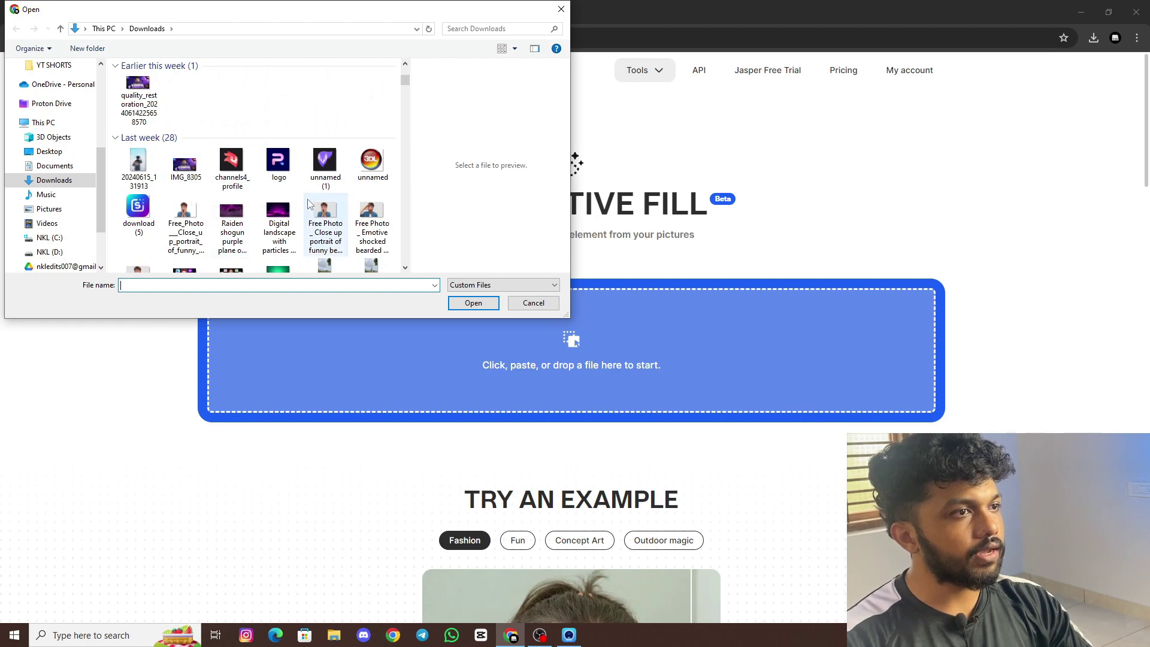
click(138, 167)
click(473, 302)
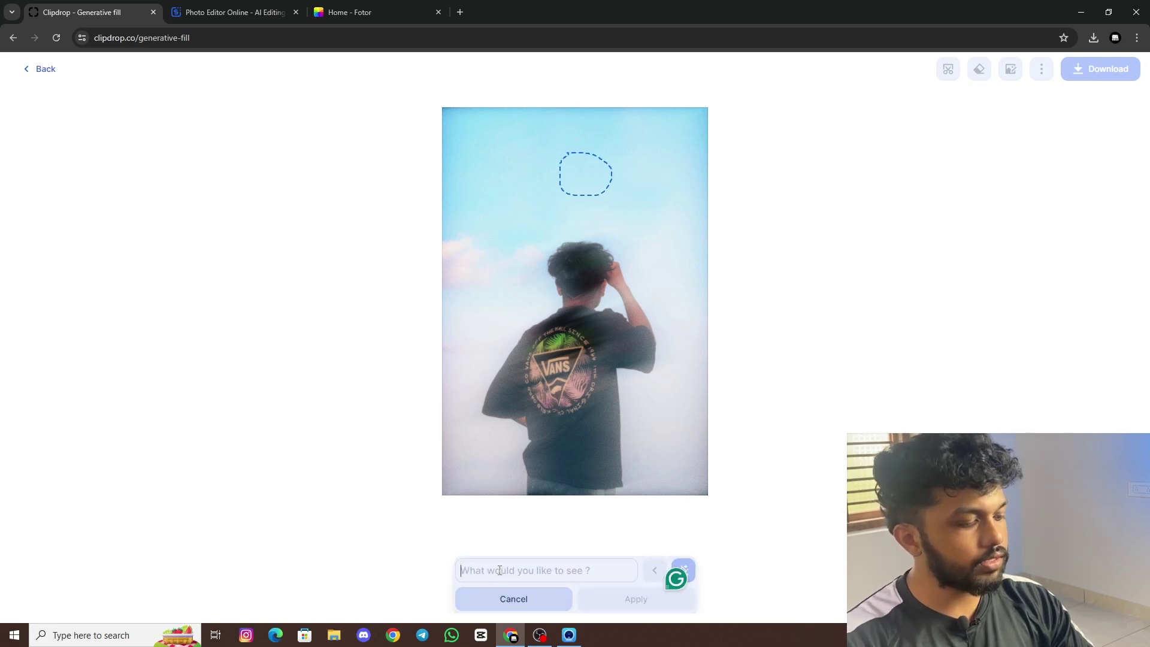
Step: Generate a fill for the outlined patch of sky above the man with the prompt "SUN"
text(SUN)
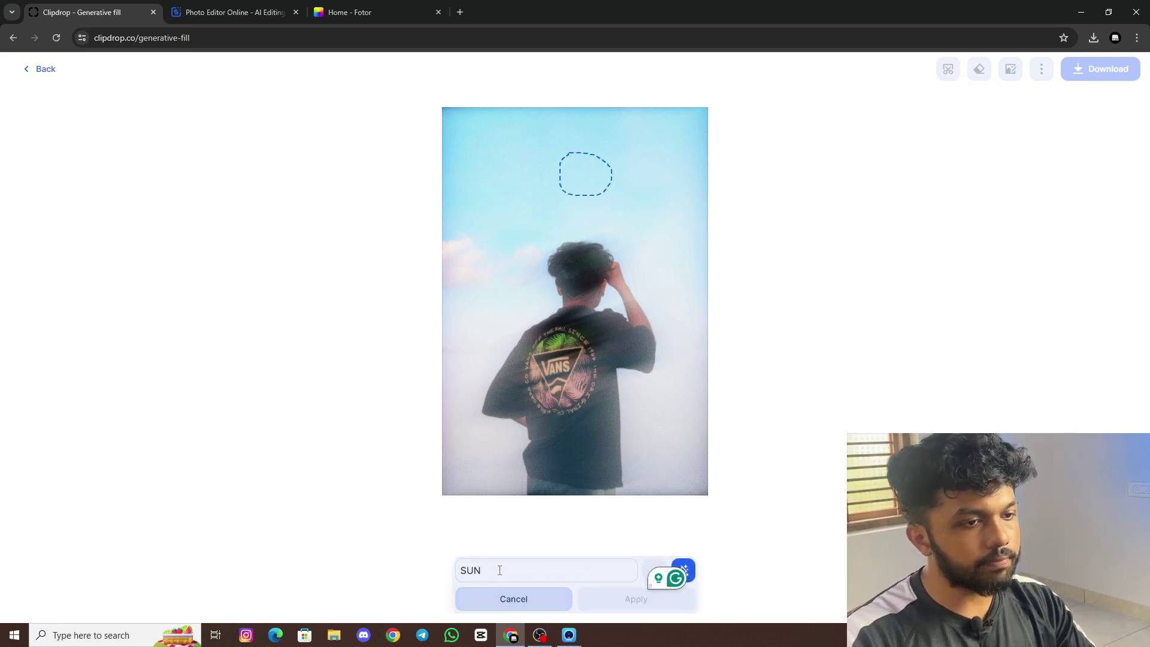
click(690, 568)
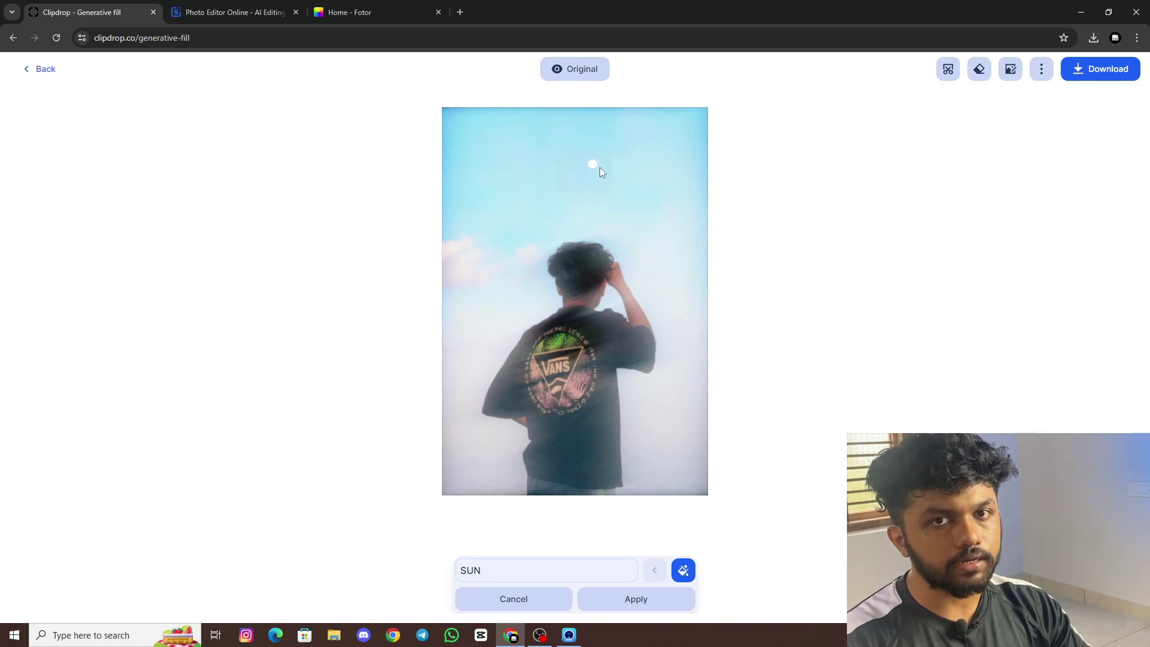
Step: Leave the Generative Fill editor, return to the Clipdrop home page and open the Reimagine tool
click(41, 70)
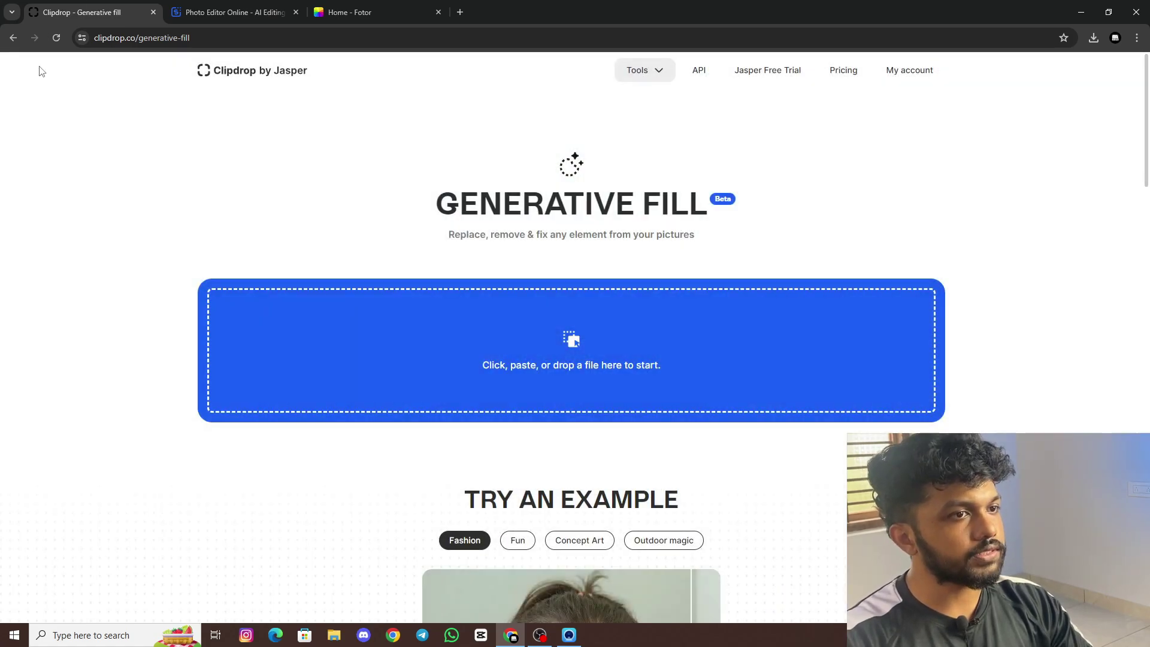
click(13, 38)
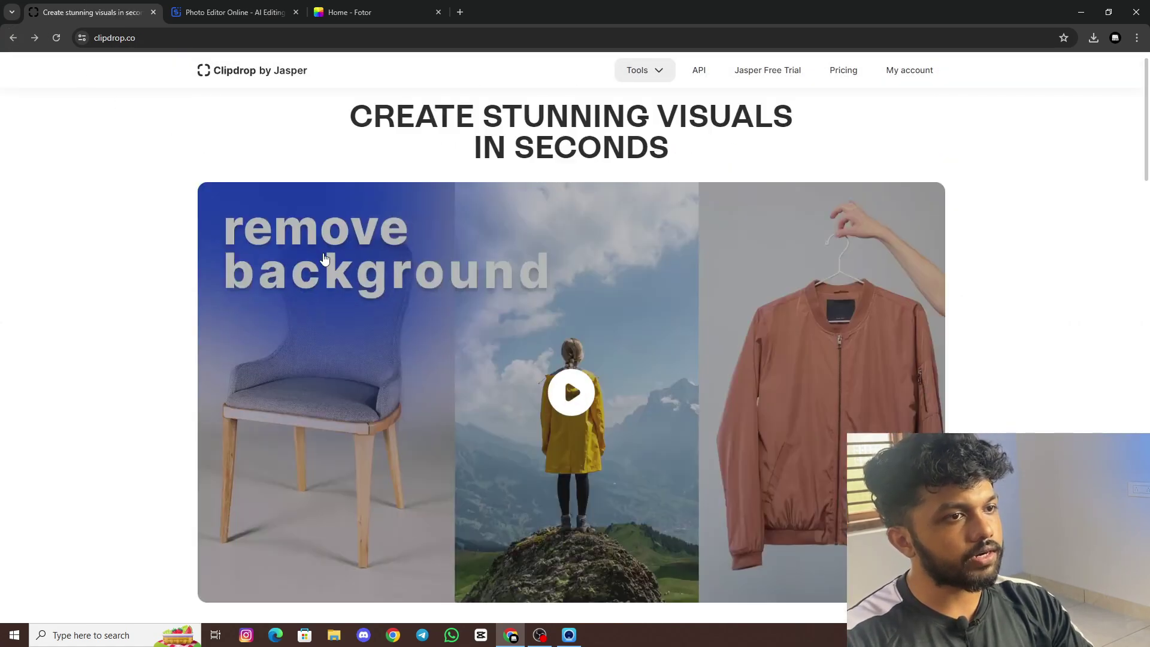
scroll(564, 376, down, 10)
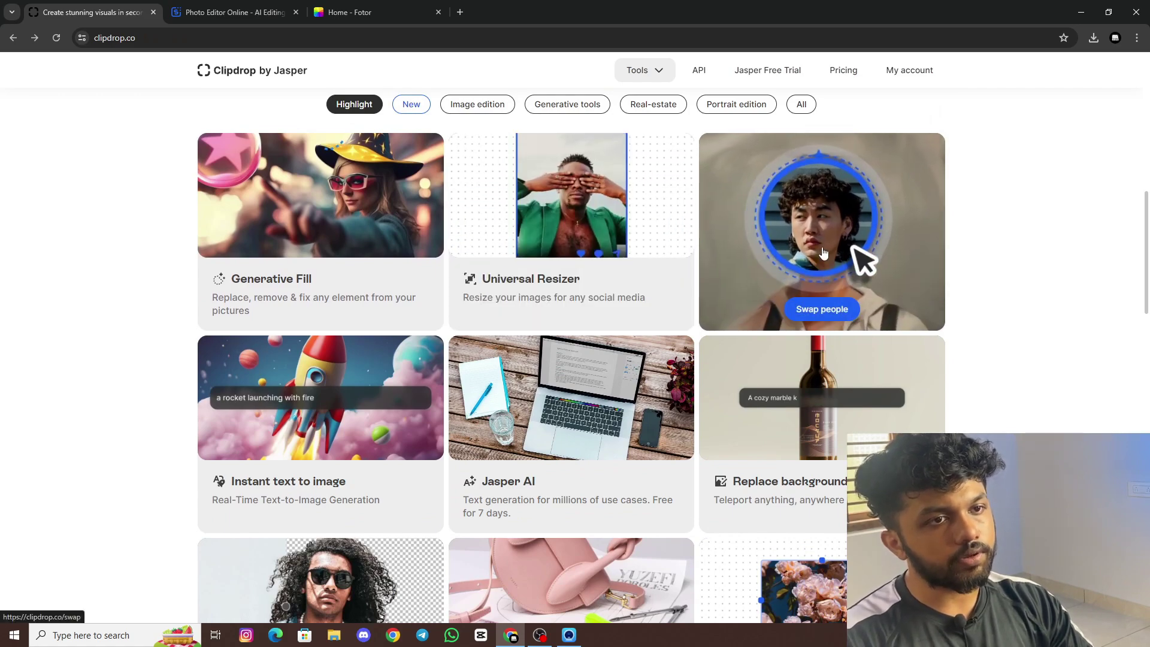
scroll(666, 303, down, 3)
scroll(259, 346, up, 3)
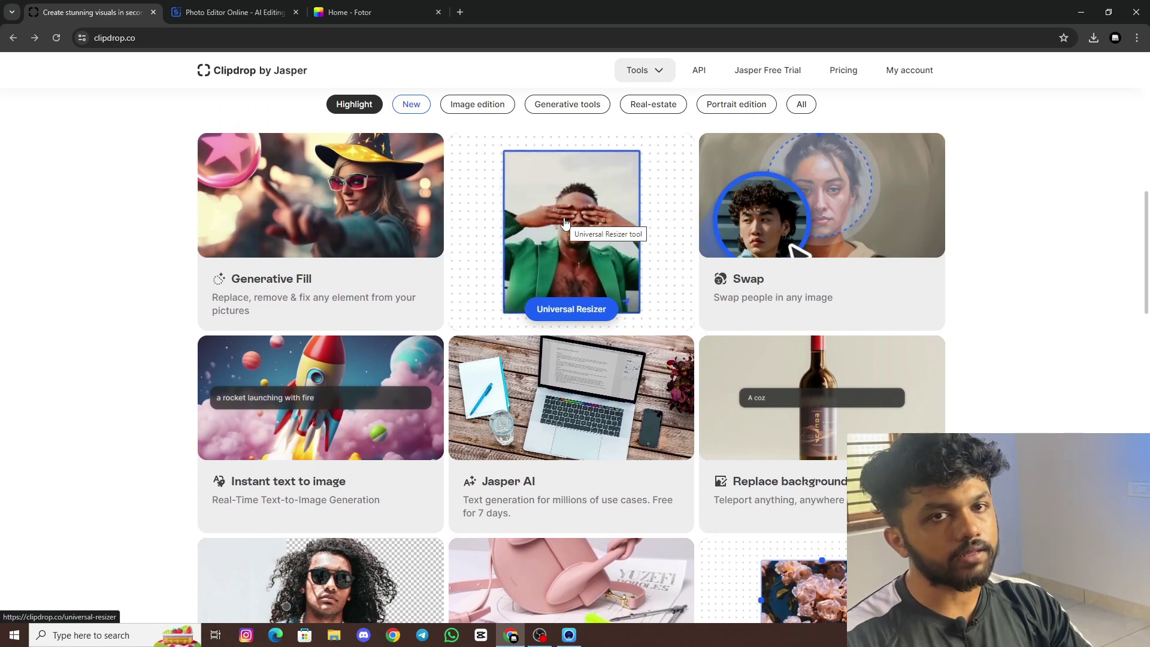
scroll(297, 350, down, 5)
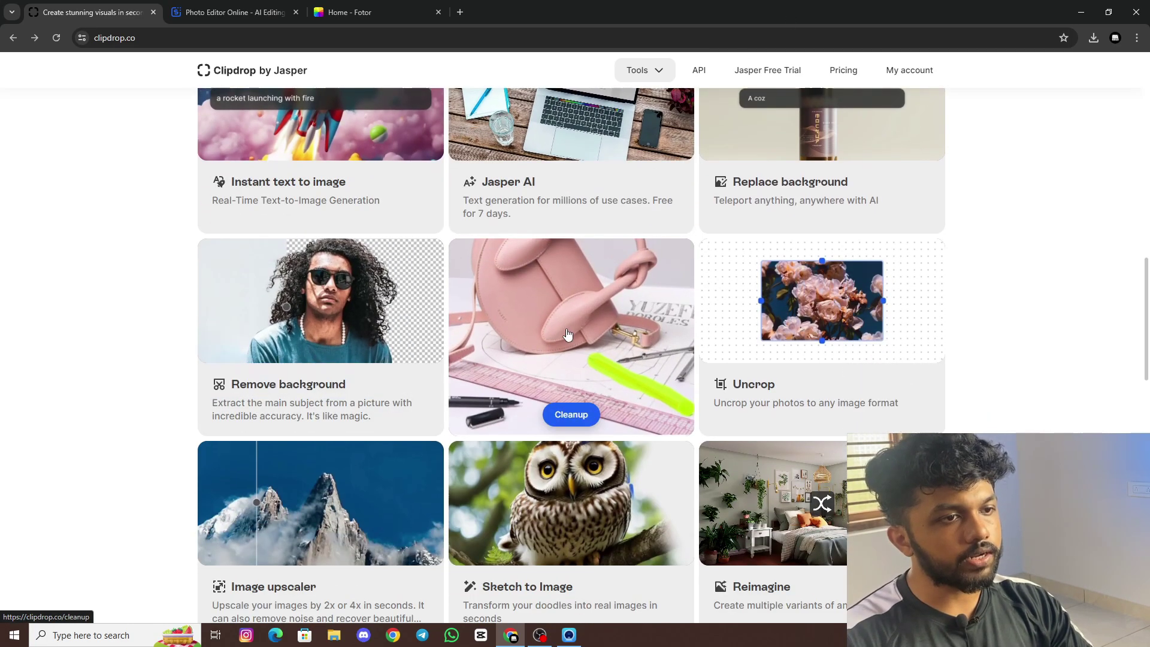
scroll(746, 312, down, 4)
scroll(740, 306, up, 2)
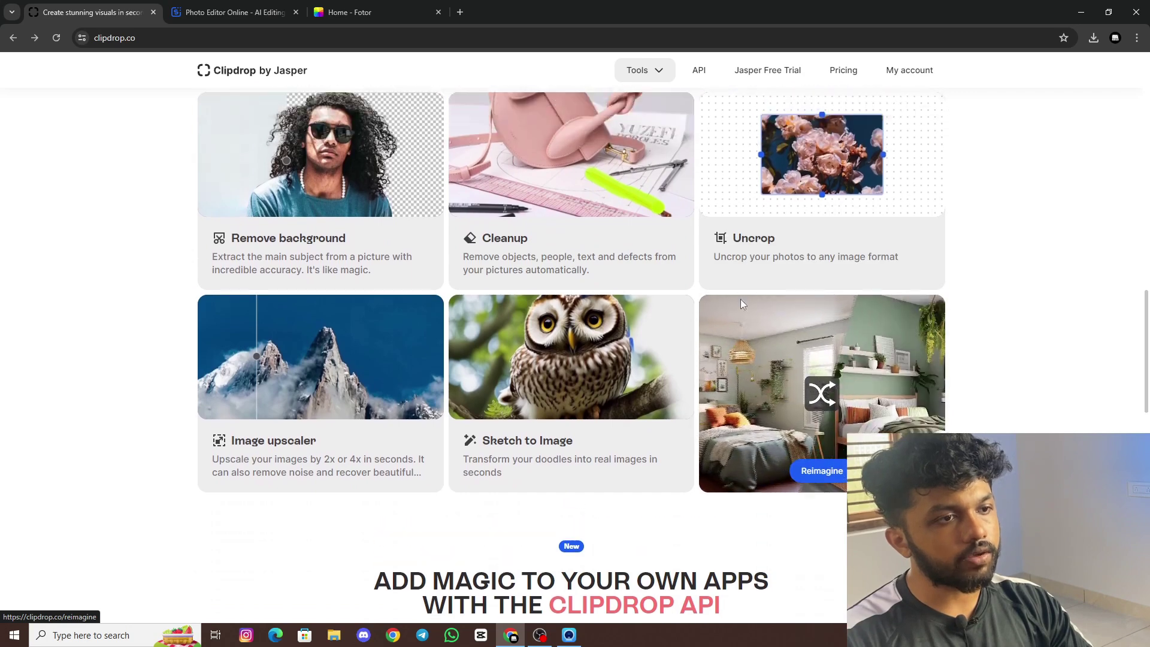
scroll(740, 314, down, 1)
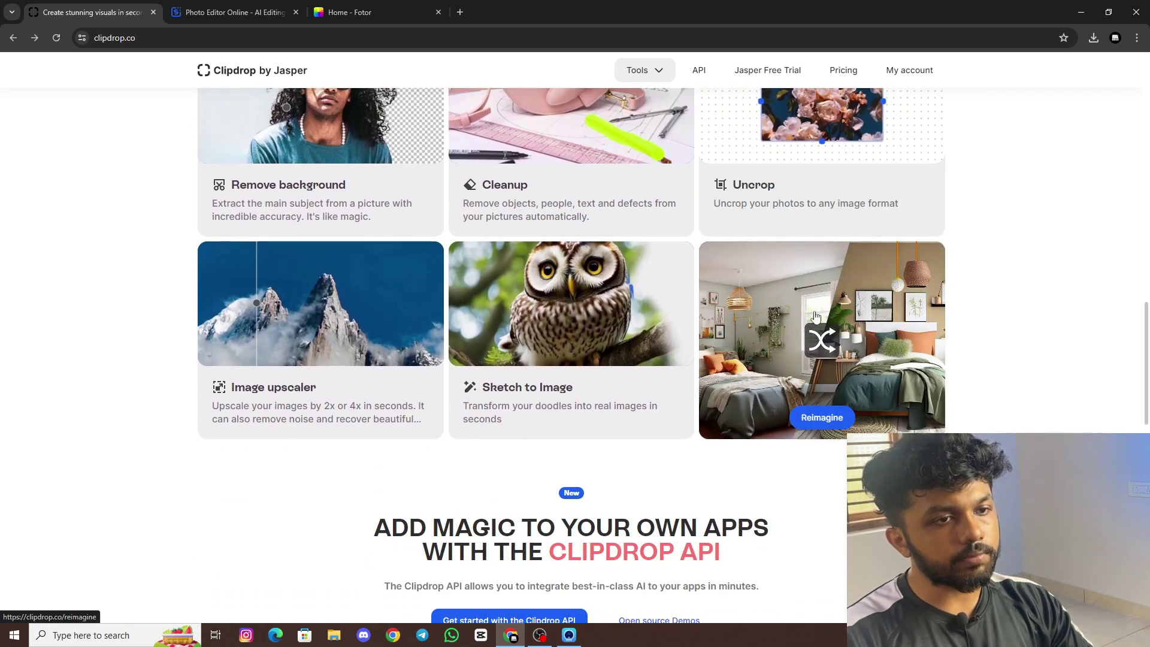
click(815, 417)
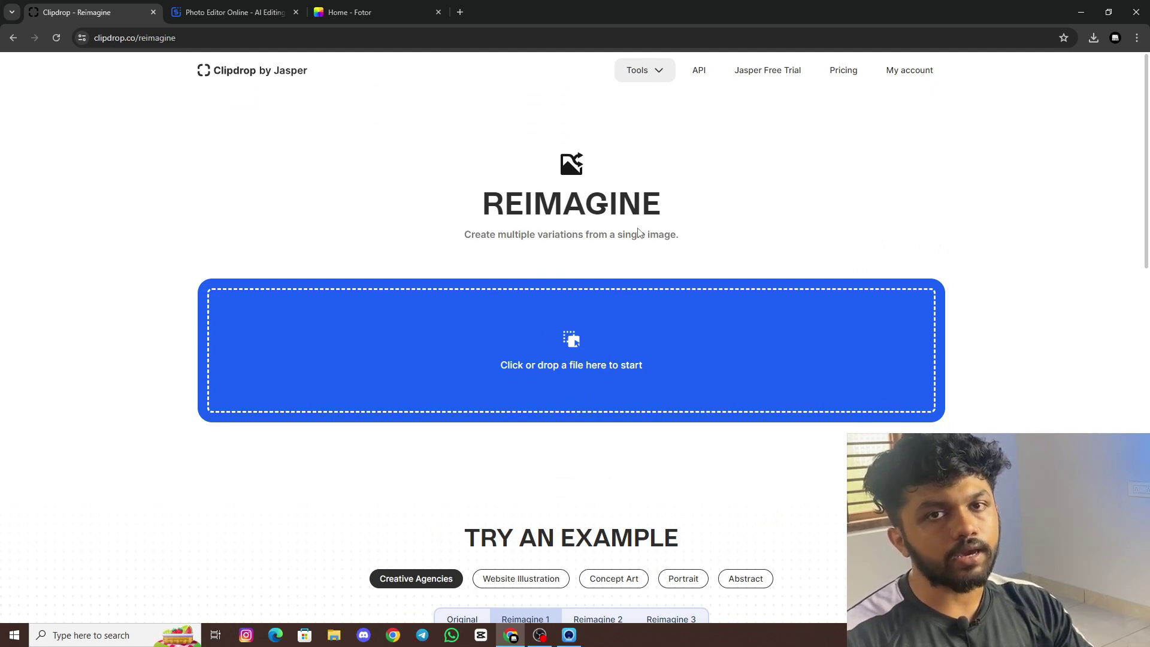
Step: Upload the "Best Gray Bedroom Ideas and Design Inspiration" image from Downloads to Reimagine for variations
click(590, 353)
click(149, 122)
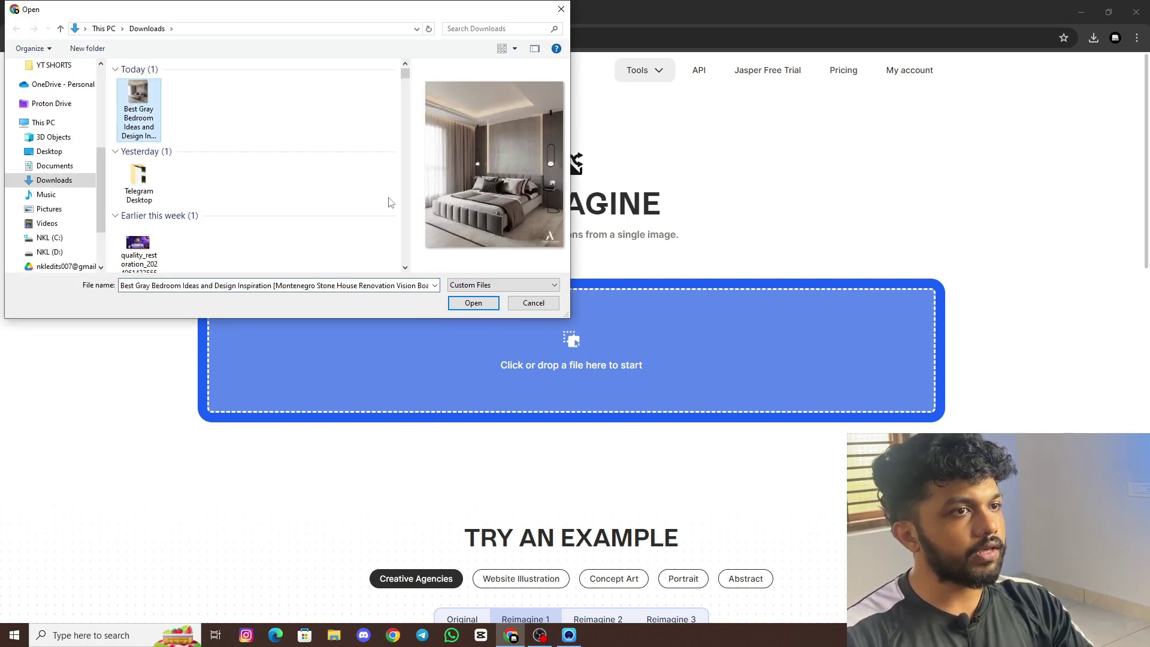
click(473, 303)
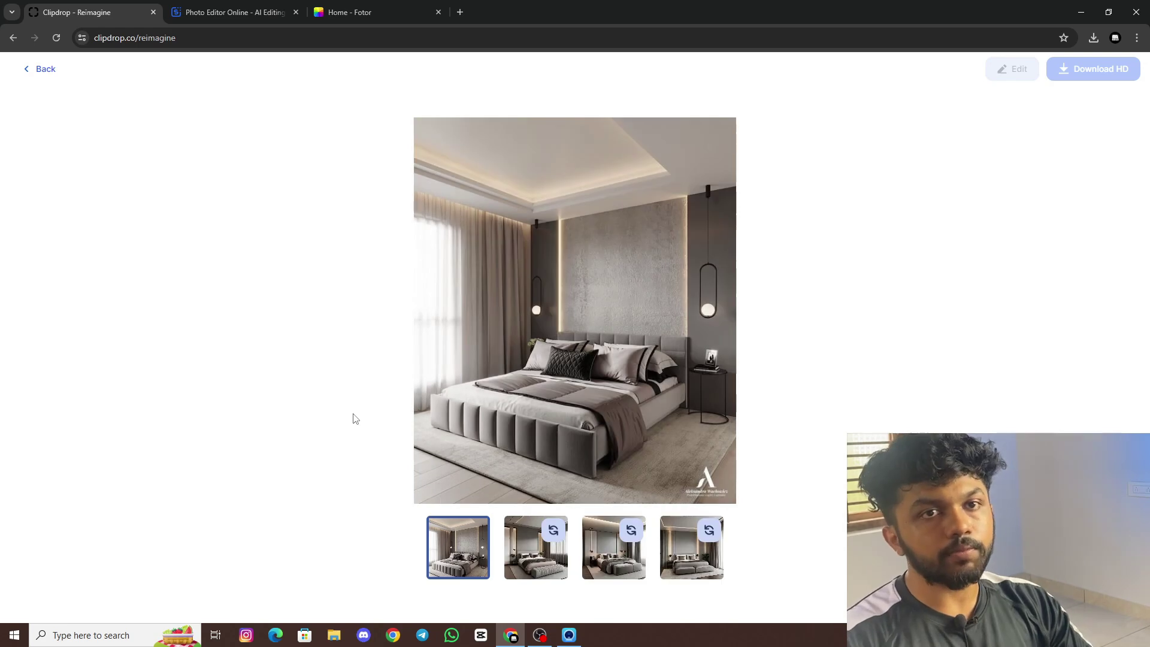
Step: Examine each of the three generated bedroom variations and compare them with the original image
click(532, 568)
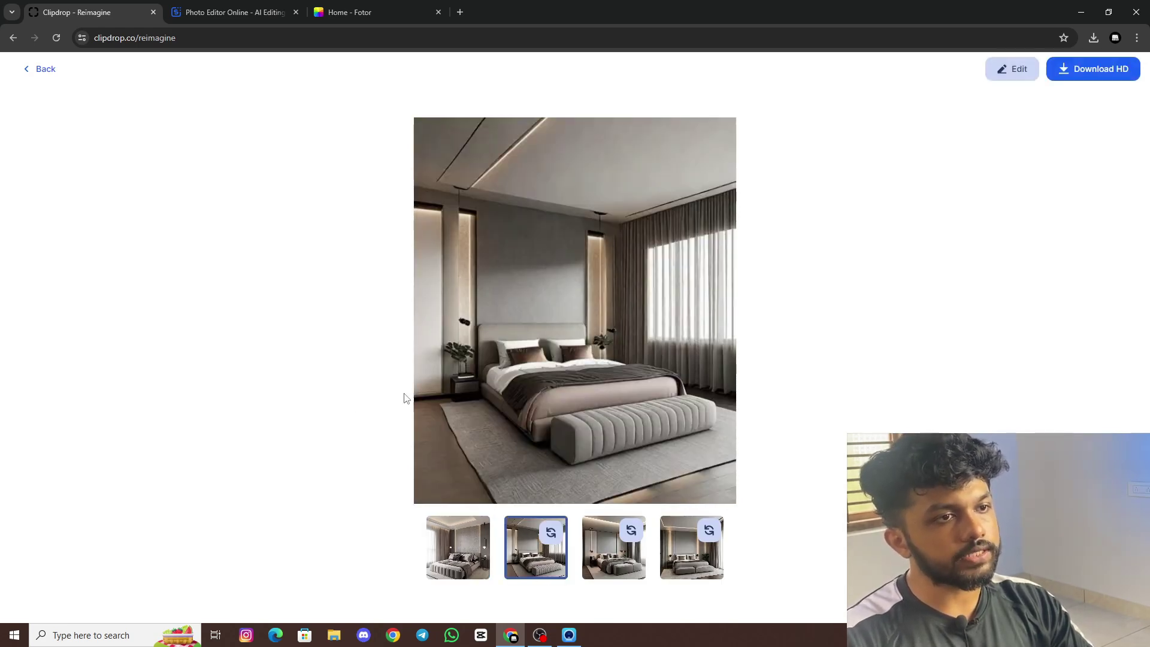
click(592, 560)
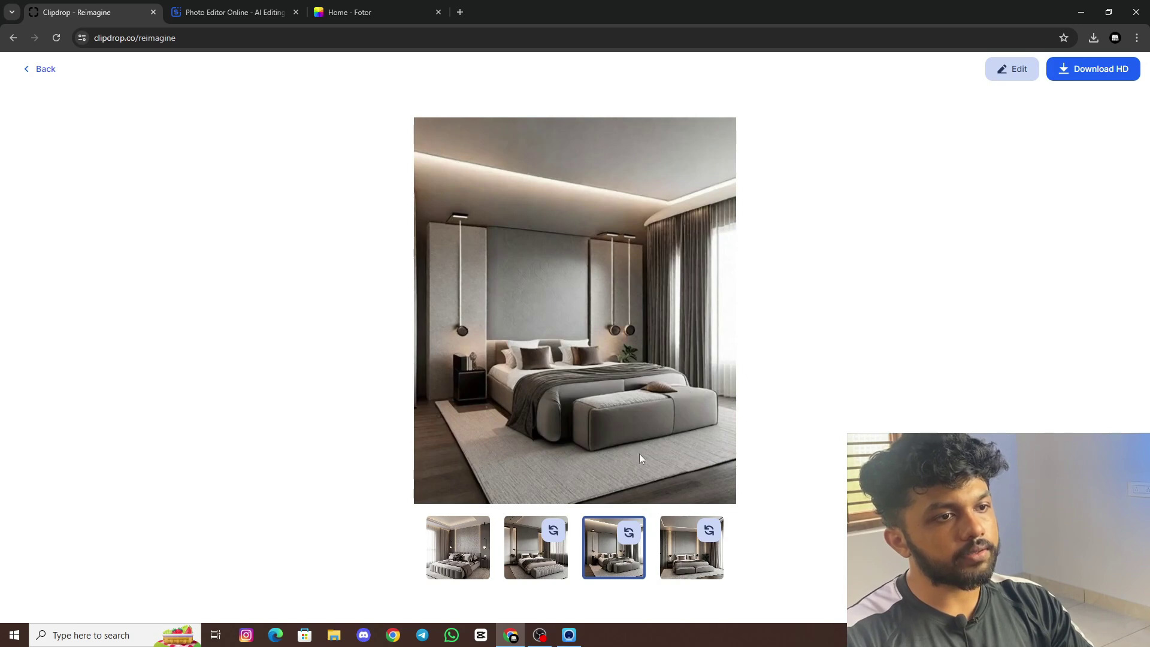
click(692, 554)
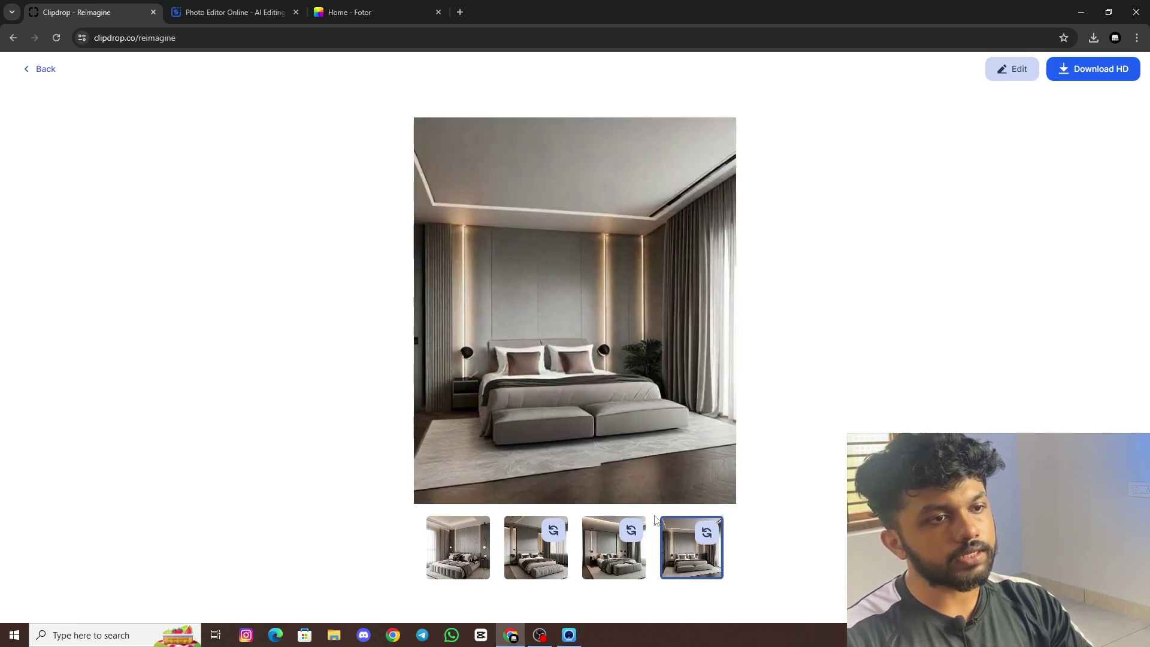
click(625, 563)
click(557, 561)
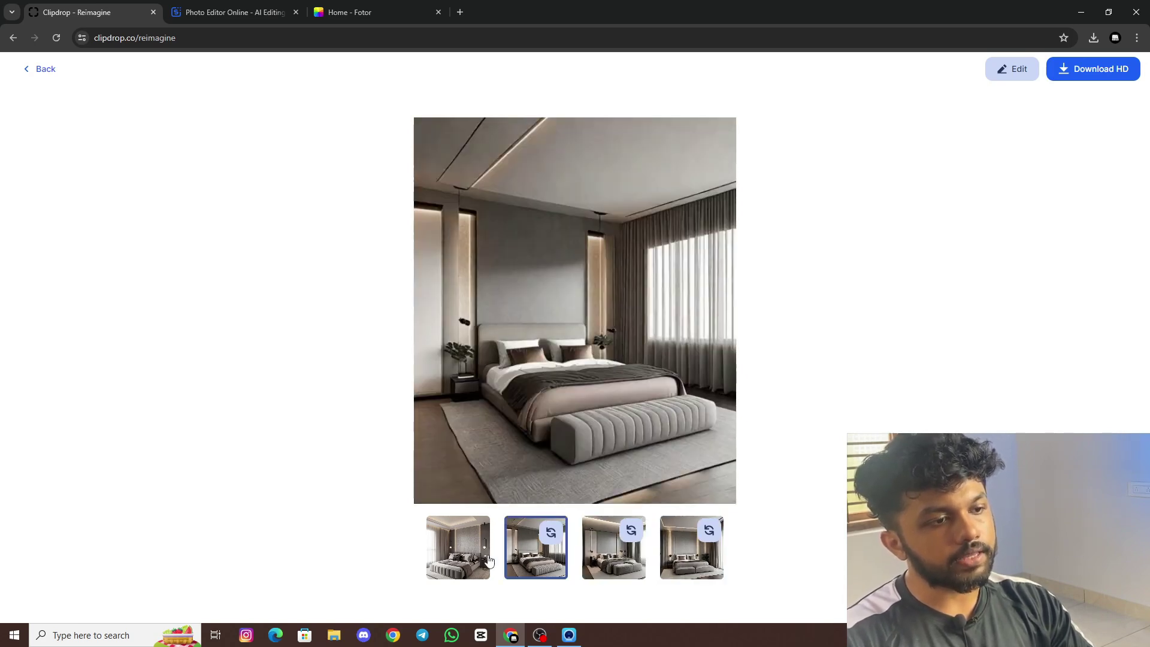
click(468, 546)
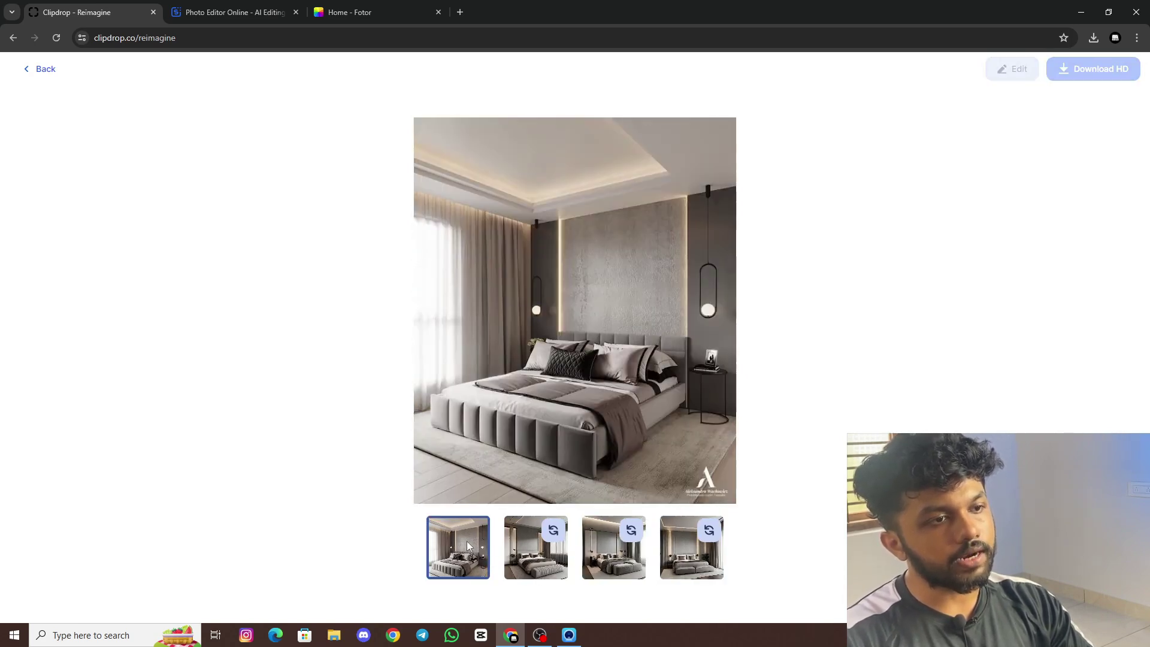
click(560, 561)
click(600, 561)
click(691, 566)
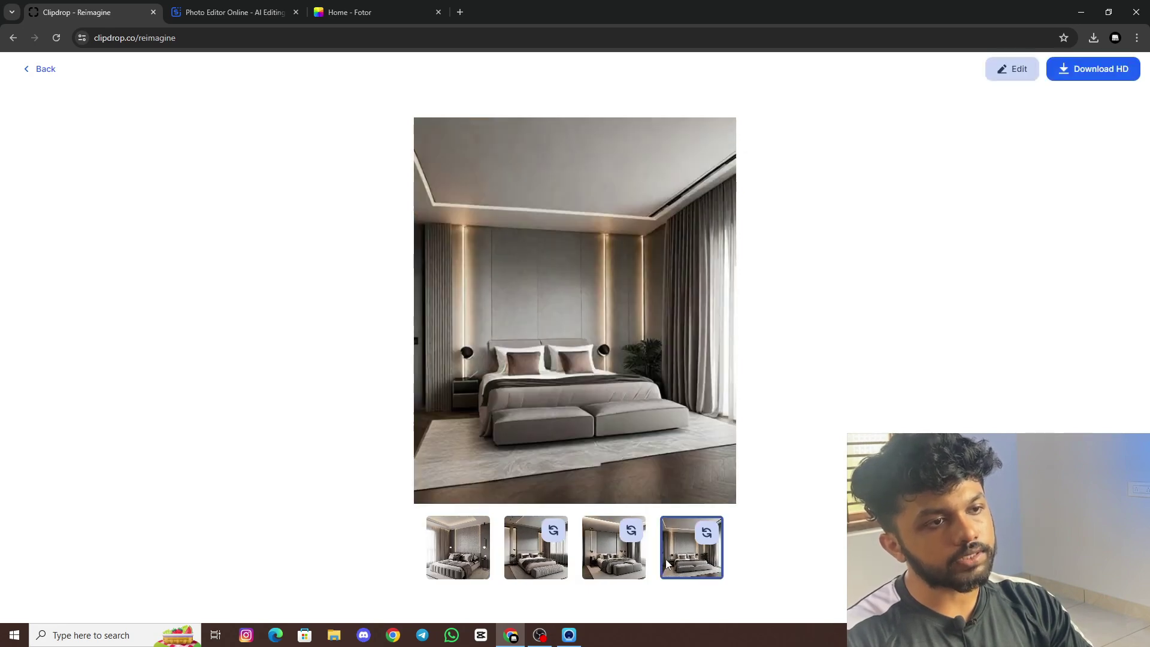
click(595, 564)
click(541, 568)
click(475, 566)
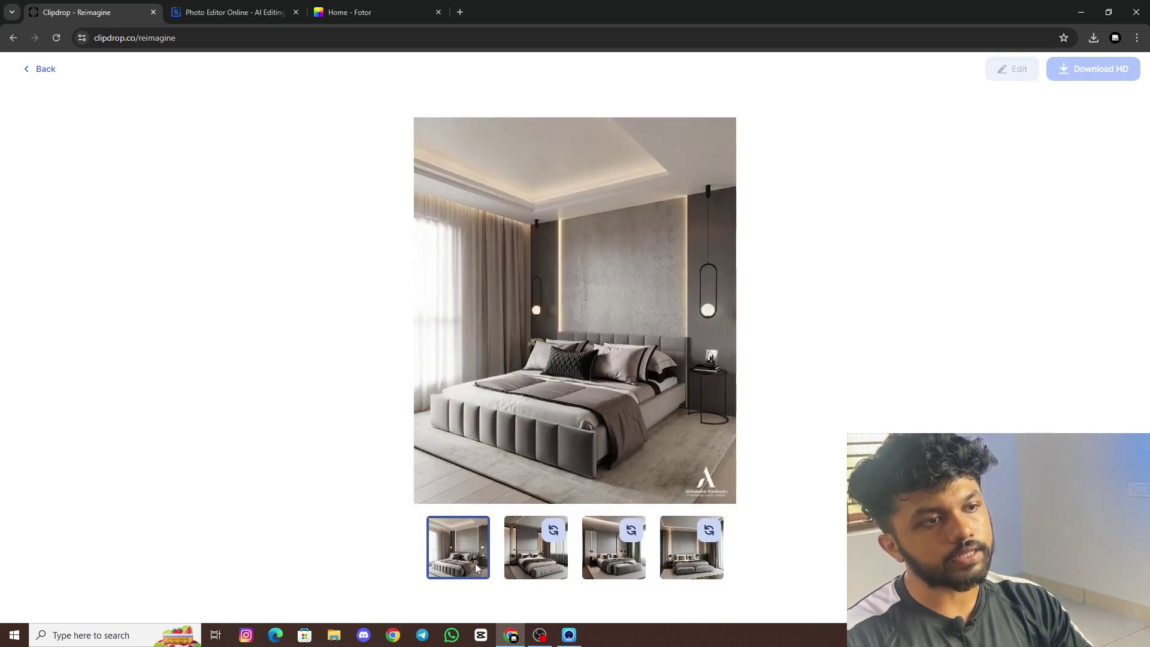
click(546, 567)
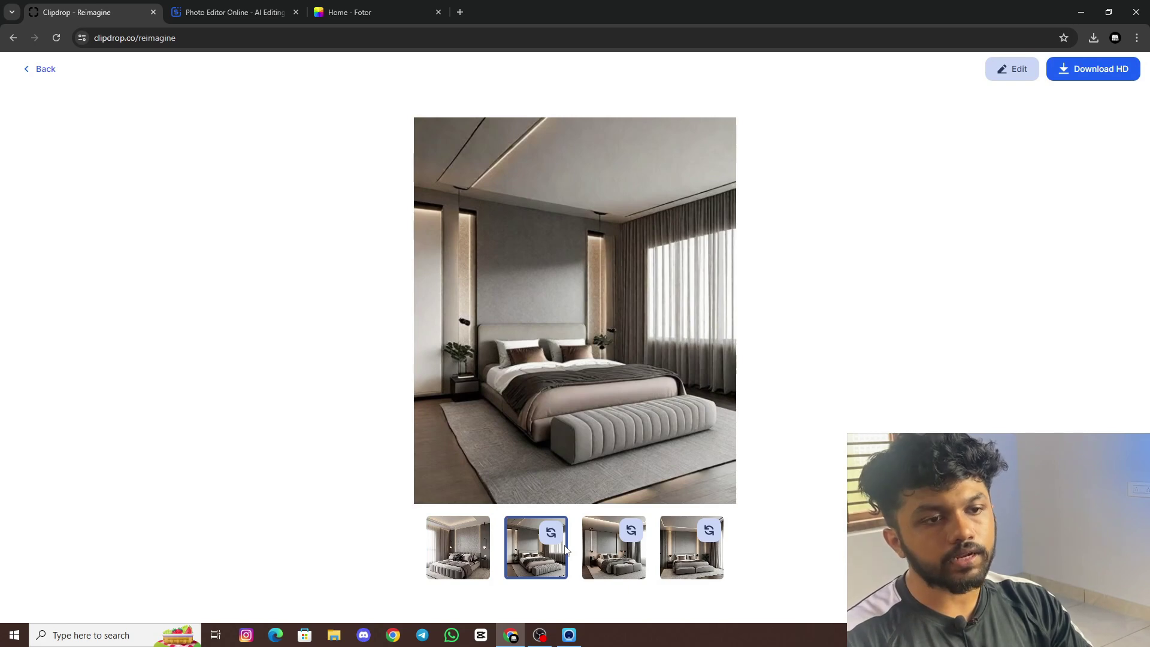
Step: Regenerate all three bedroom variations
click(710, 530)
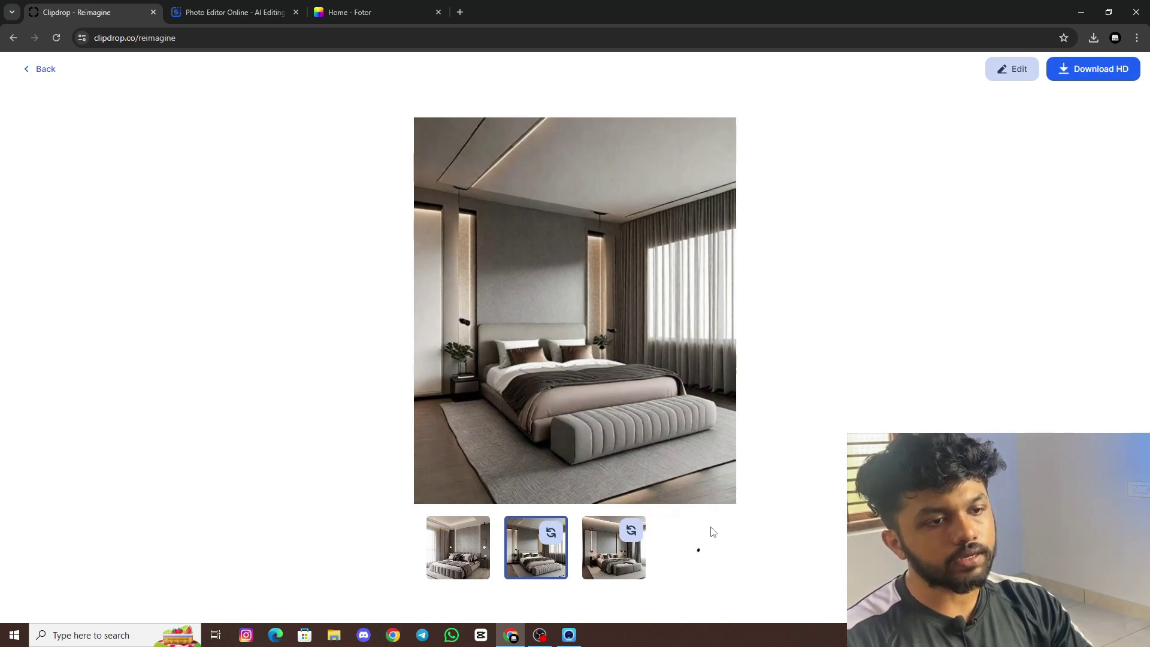
click(628, 538)
click(548, 538)
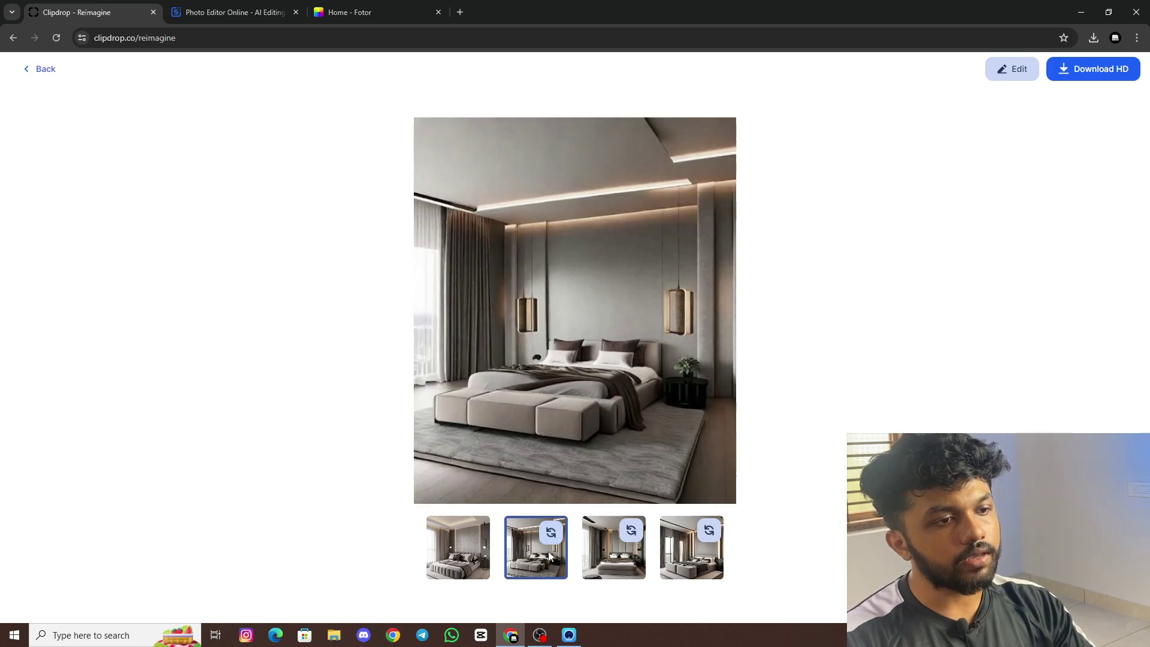
Step: View the regenerated bedroom variations one by one alongside the original, ending on the first variation
click(602, 557)
click(690, 565)
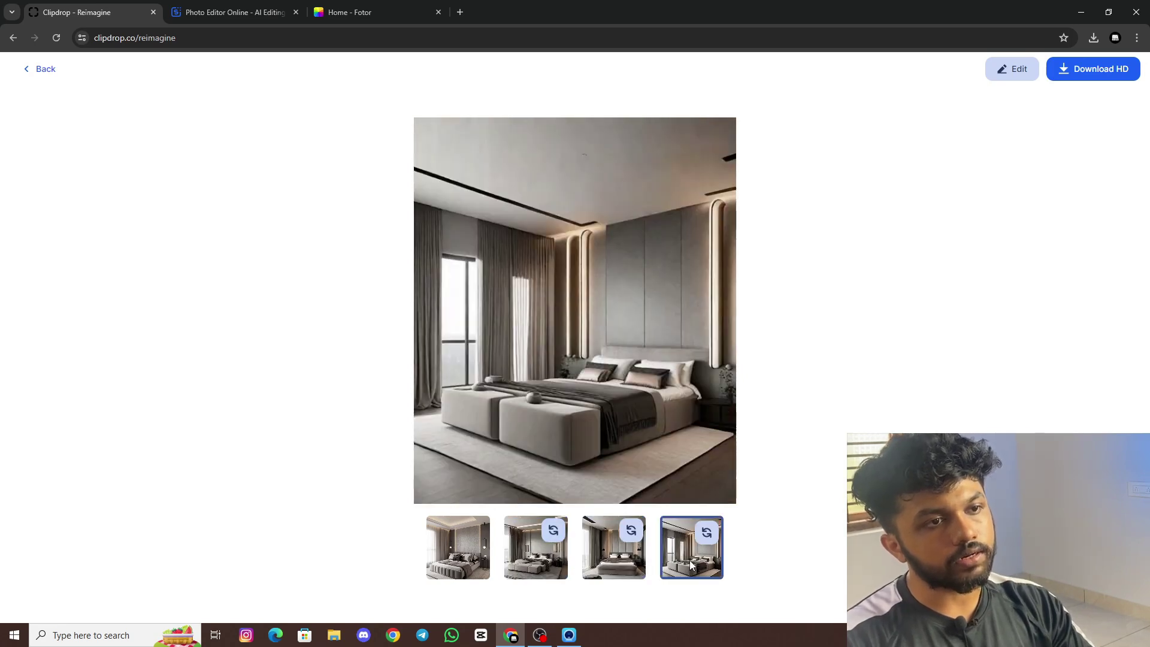
click(638, 557)
click(561, 563)
click(460, 565)
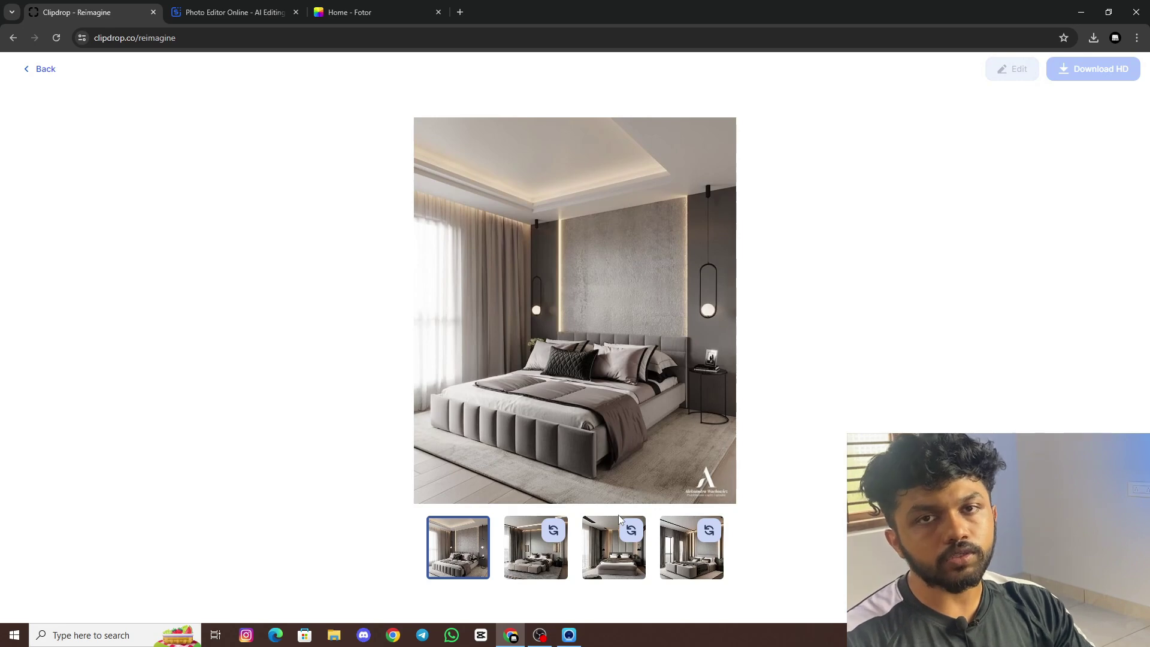
click(558, 566)
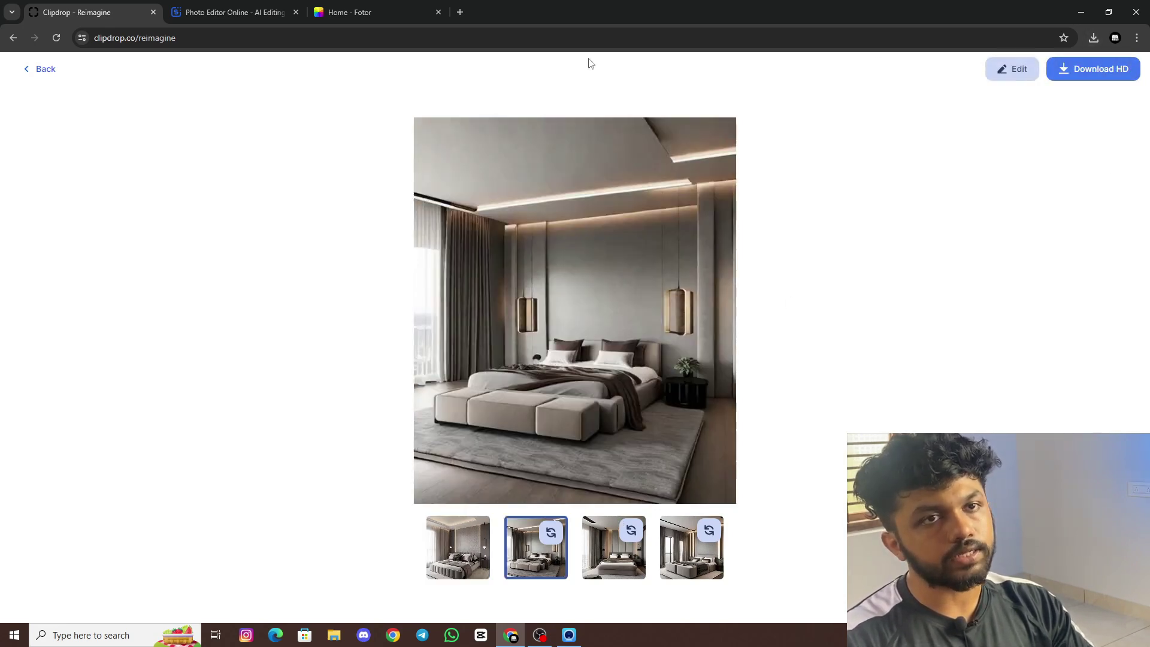
Step: Leave Reimagine, open Clipdrop's Remove Background tool and upload "Studio portraits.jpeg" from Downloads
click(30, 72)
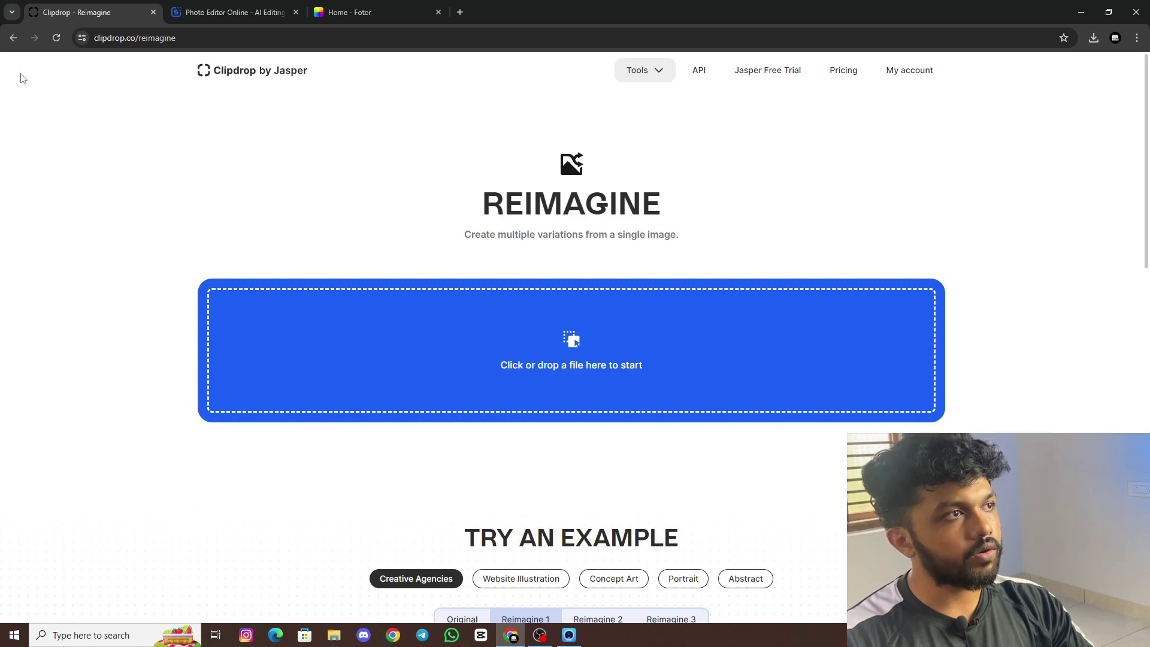
click(21, 31)
scroll(207, 367, down, 8)
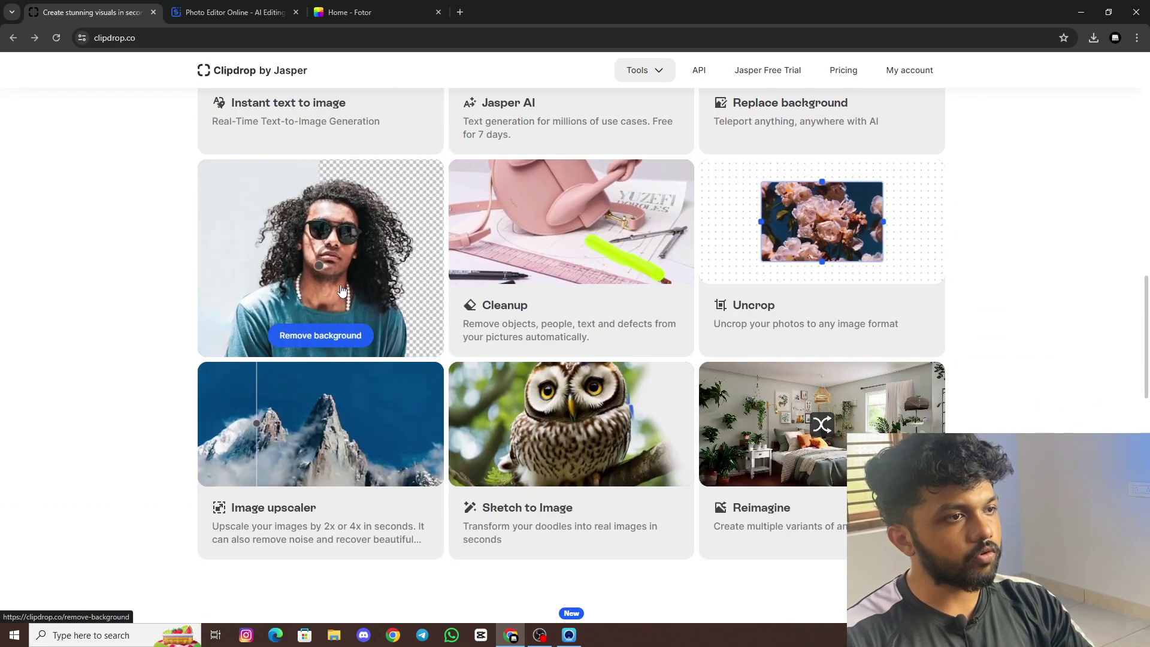
click(340, 285)
click(524, 334)
scroll(200, 193, down, 10)
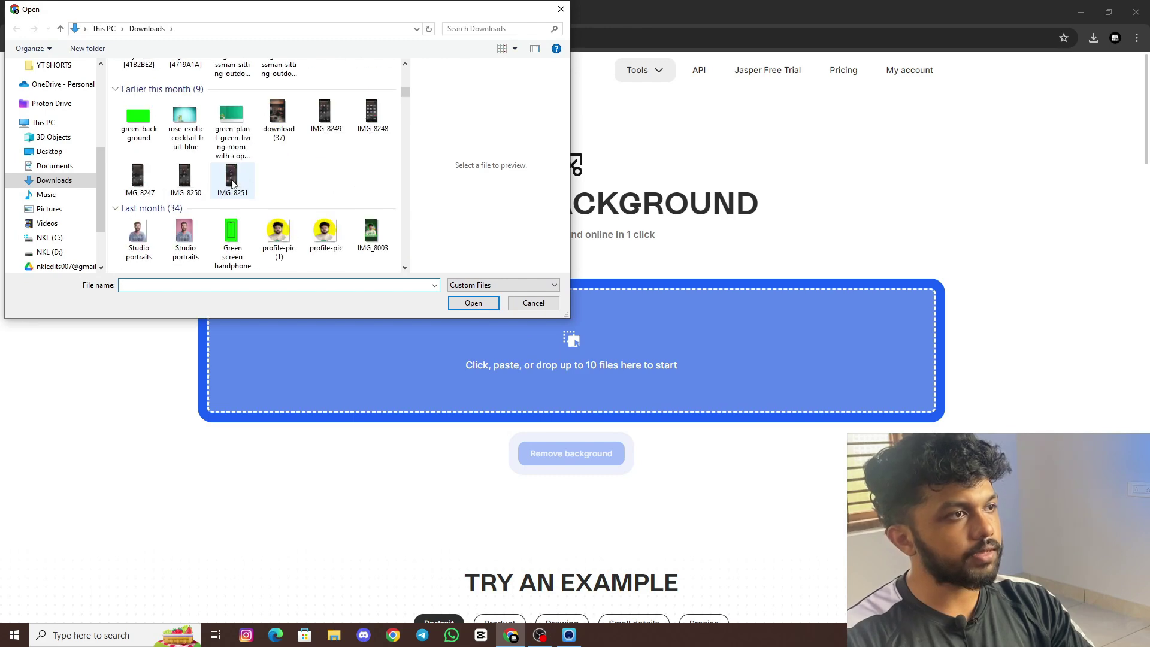
click(183, 115)
click(479, 304)
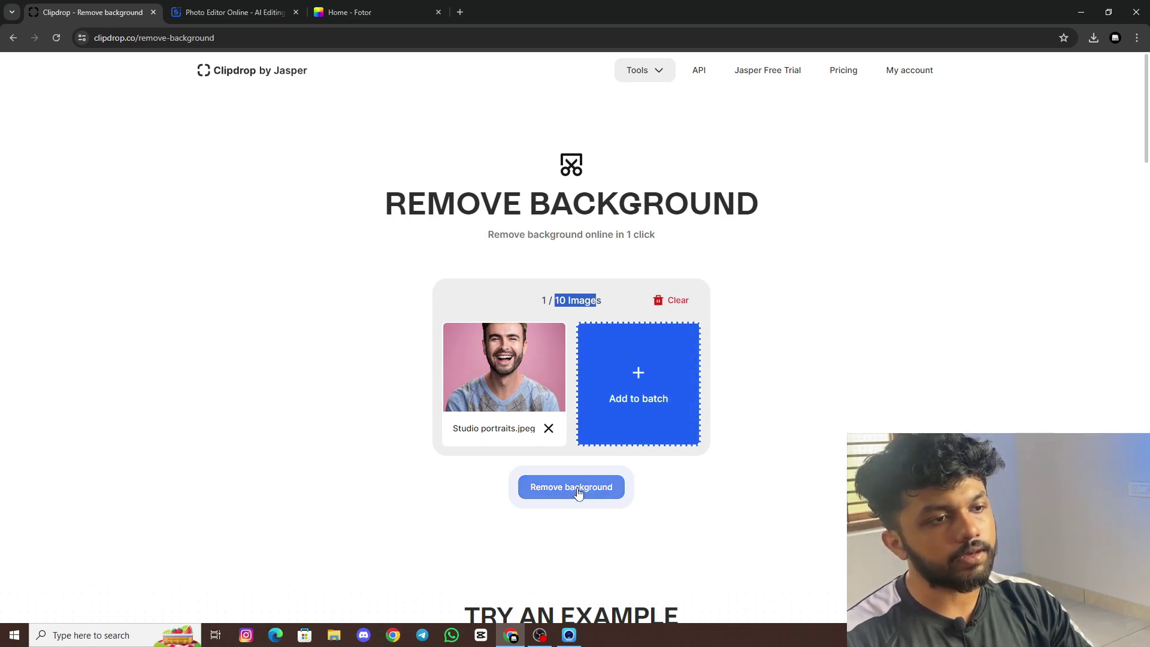
Step: Remove the portrait's background using the downscaled SD image, and bring up the PNG download dialog without saving
click(614, 496)
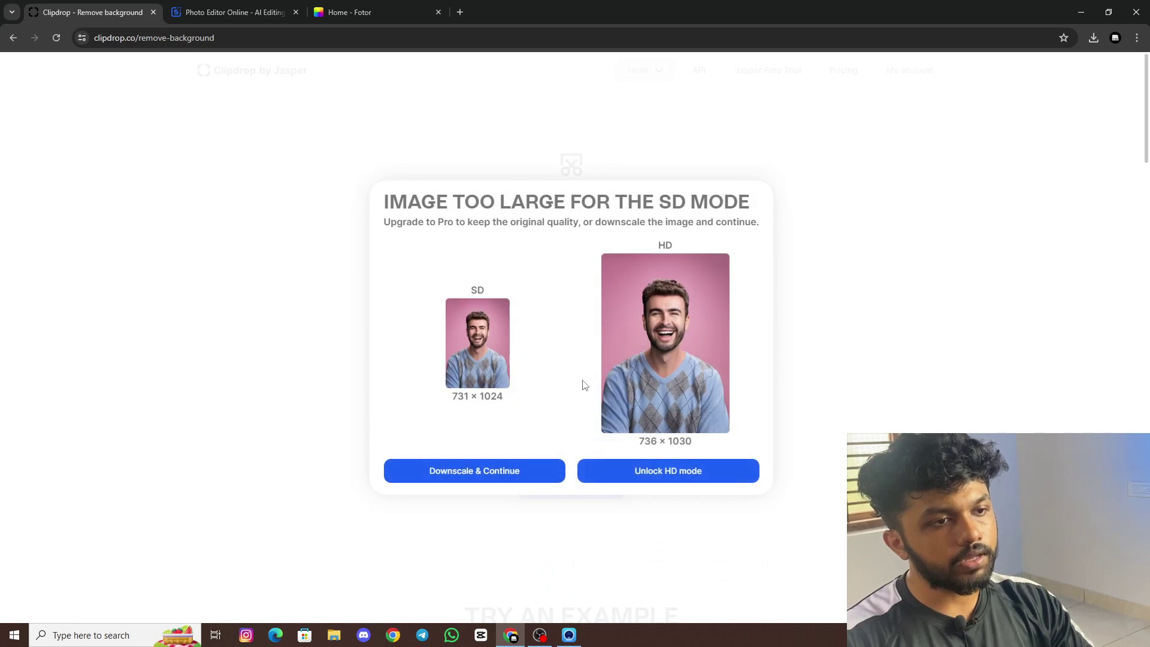
click(465, 471)
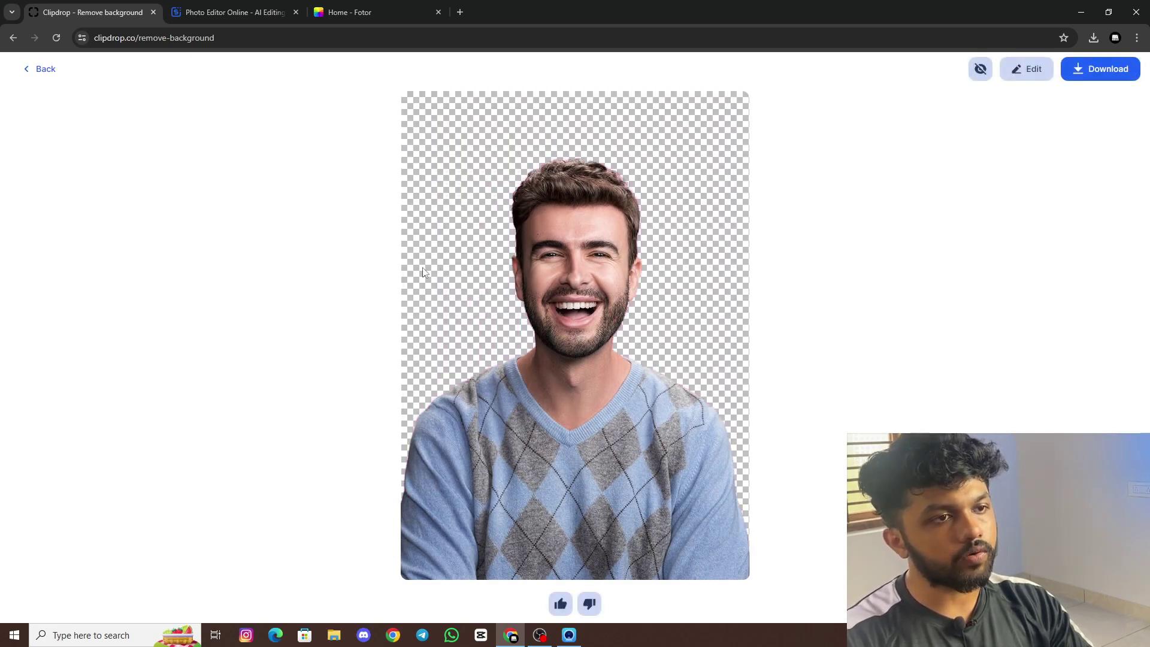
click(1100, 69)
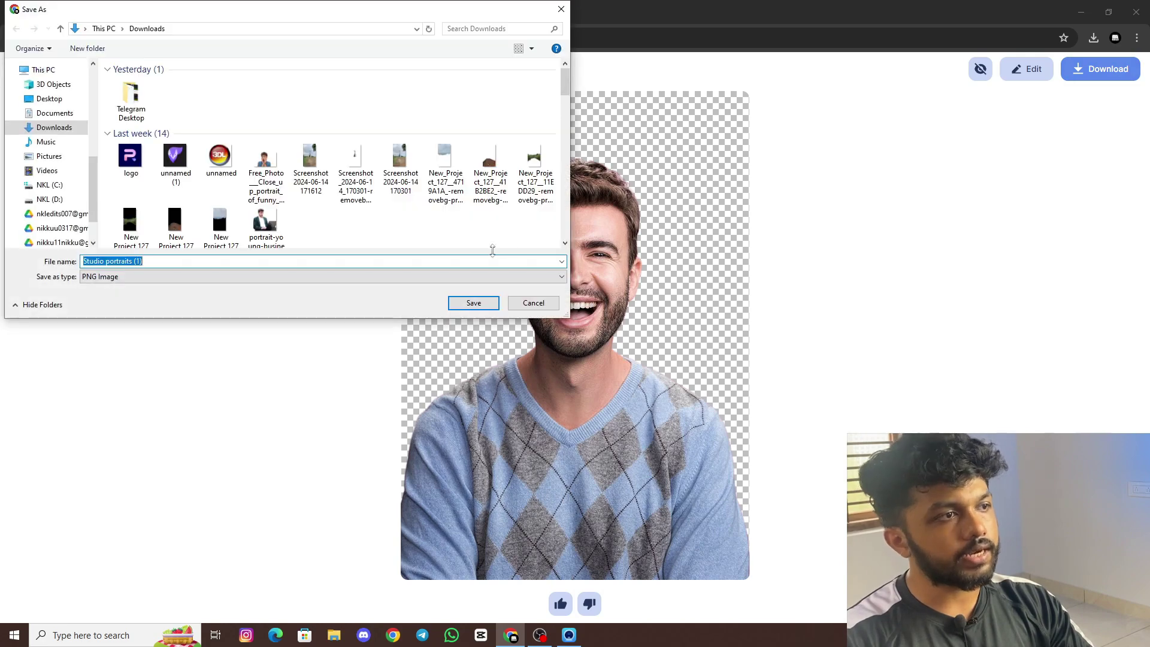
click(533, 302)
Step: Return to the tool list on the Clipdrop home page and open the Cleanup tool
click(42, 68)
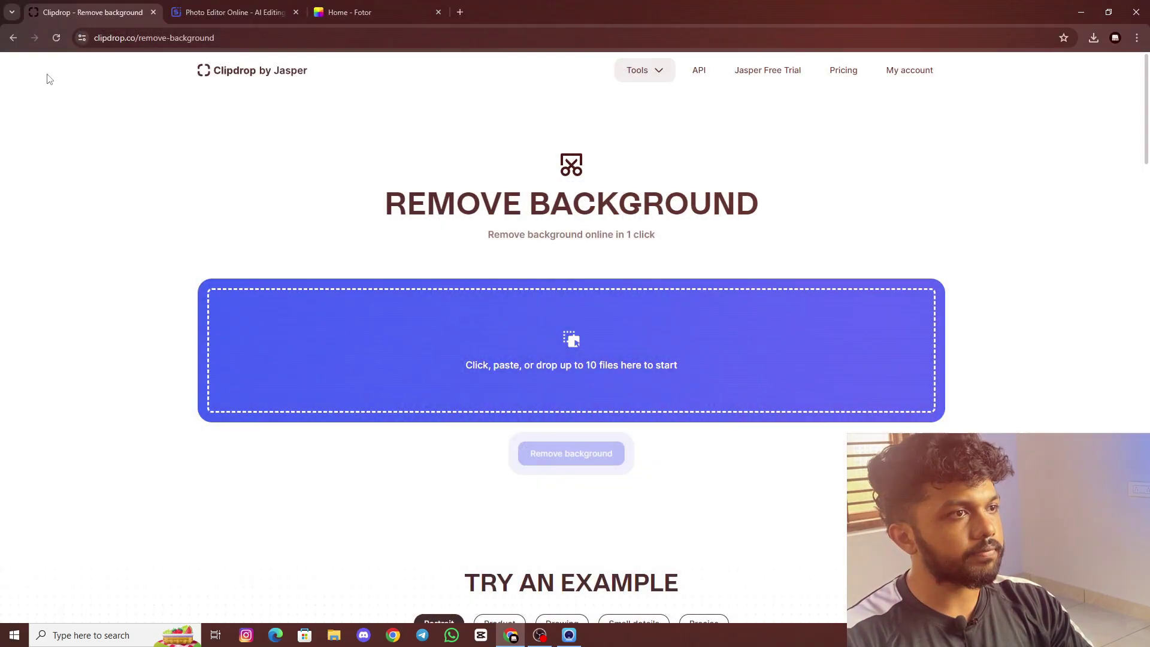
scroll(335, 303, down, 10)
mouse_move(334, 302)
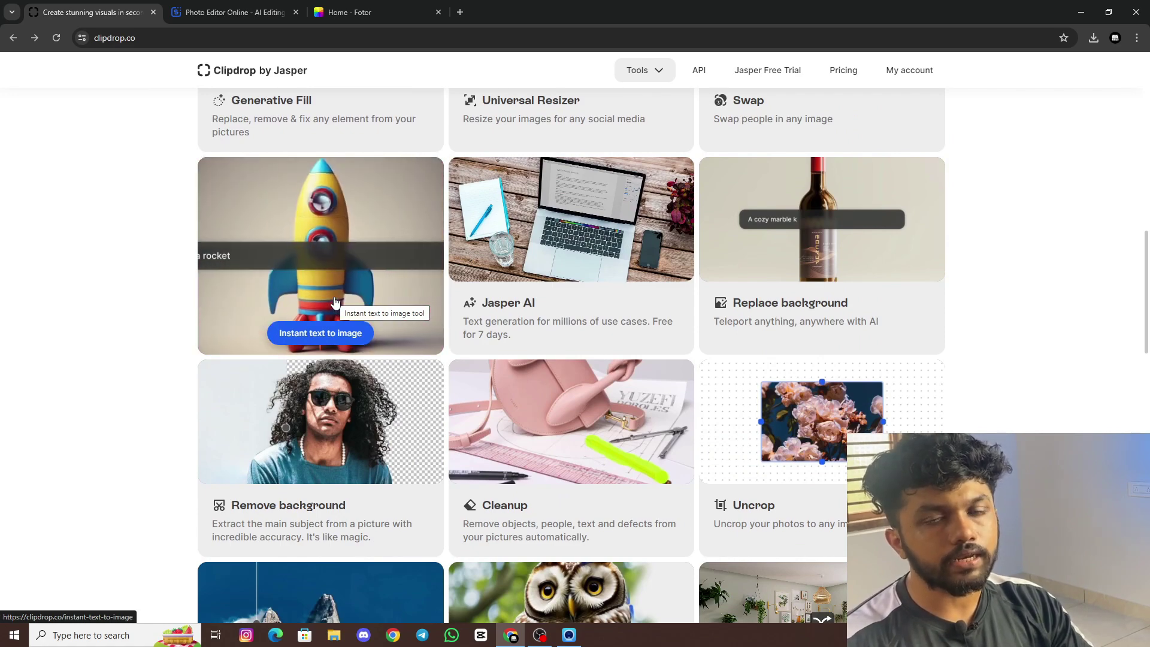
scroll(359, 389, down, 5)
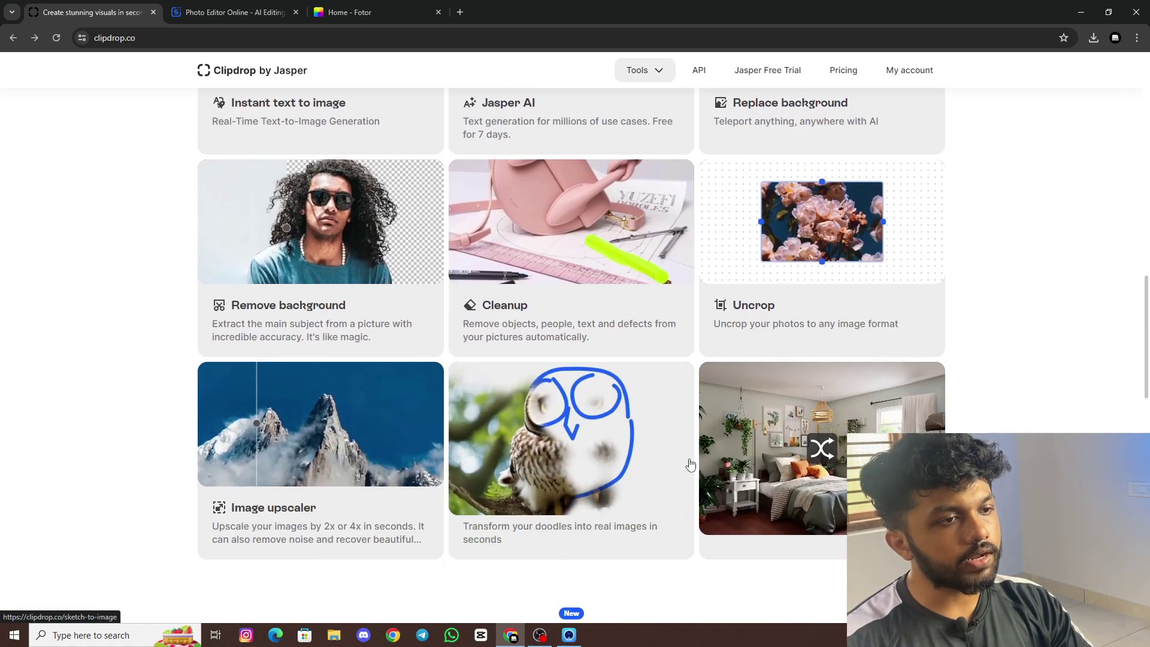
scroll(363, 416, up, 6)
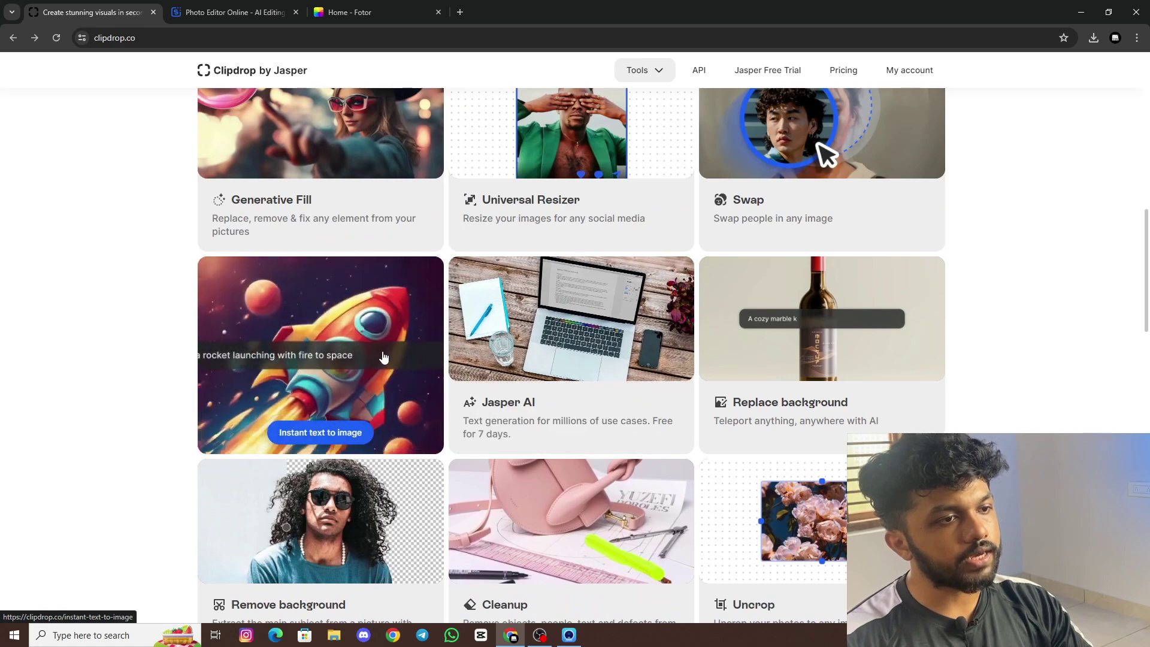
scroll(672, 412, down, 5)
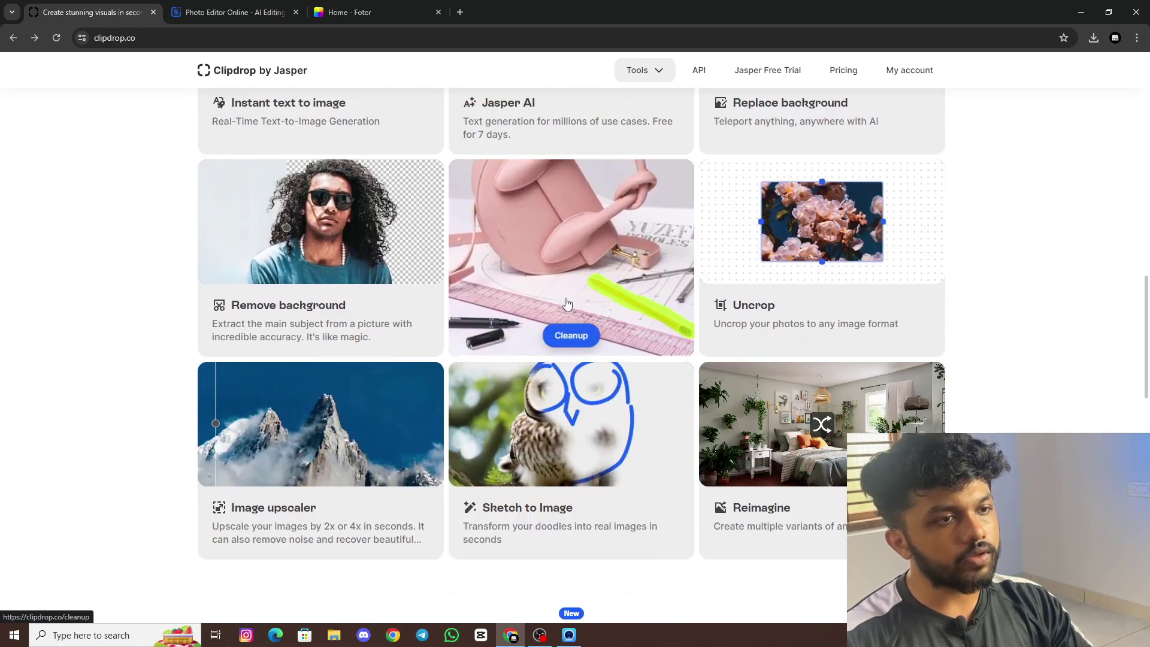
click(572, 334)
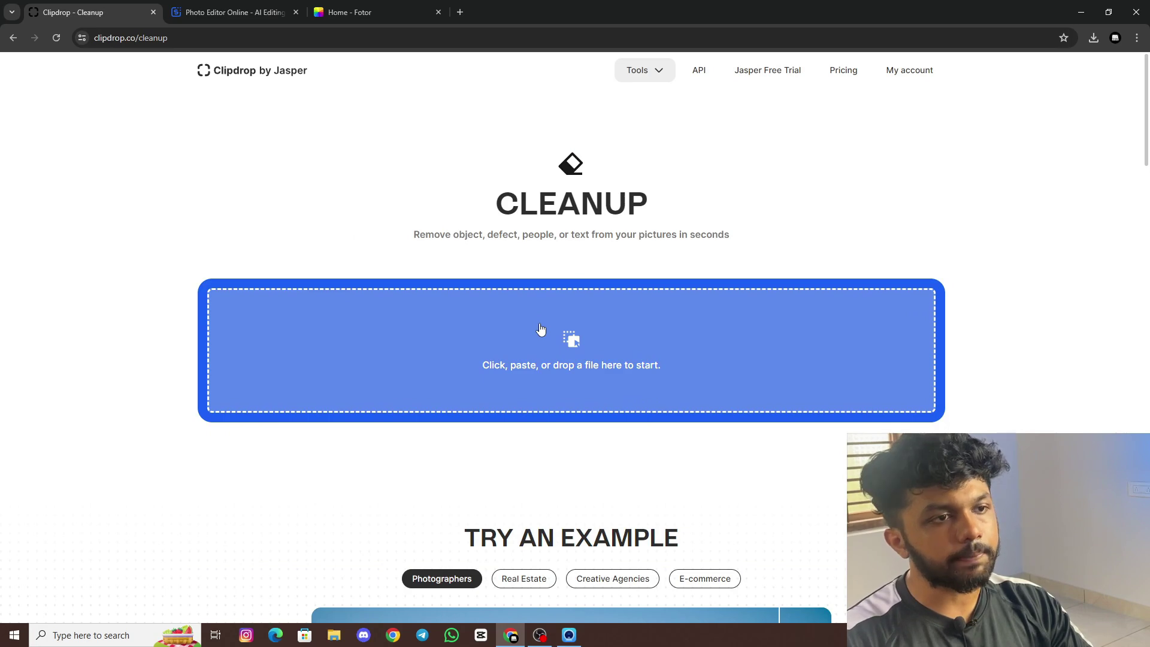
Step: Upload the "Trading Mistakes" thumbnail image from Downloads to Cleanup
click(540, 328)
scroll(180, 159, down, 3)
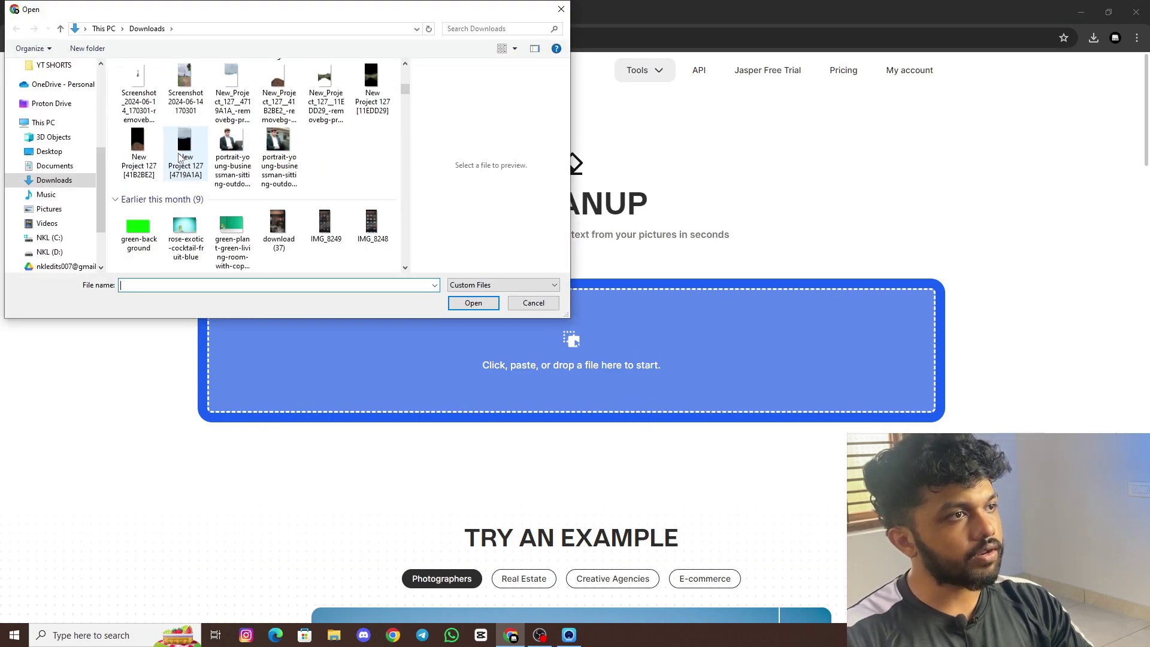
scroll(179, 157, down, 3)
scroll(173, 167, up, 5)
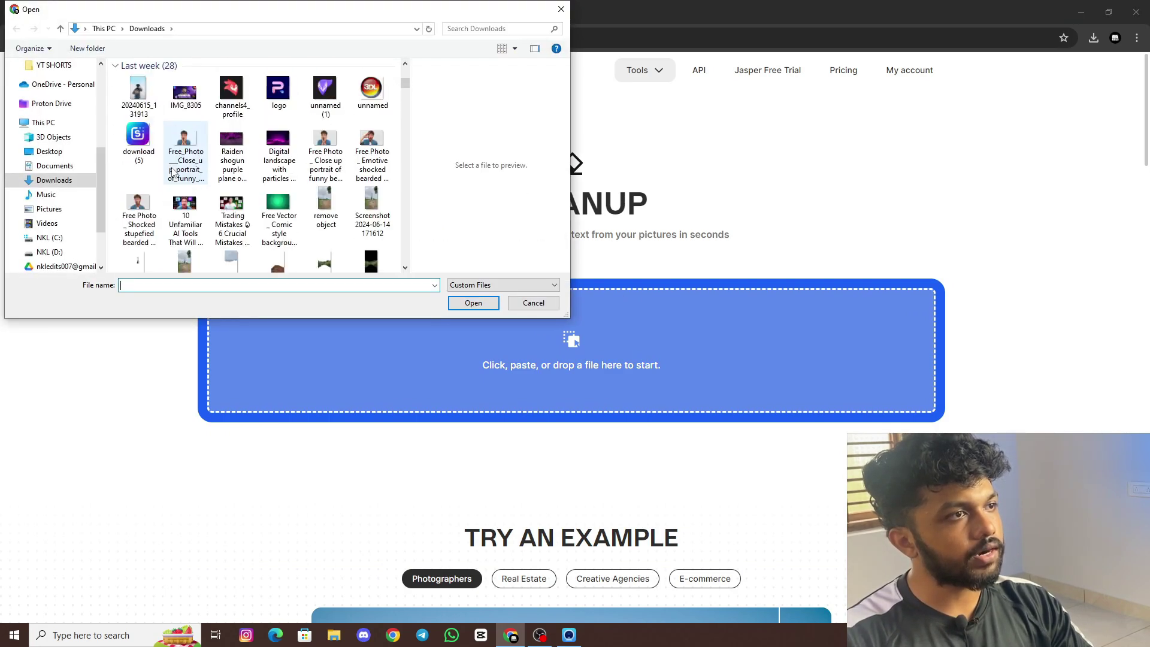
click(185, 262)
scroll(210, 182, down, 2)
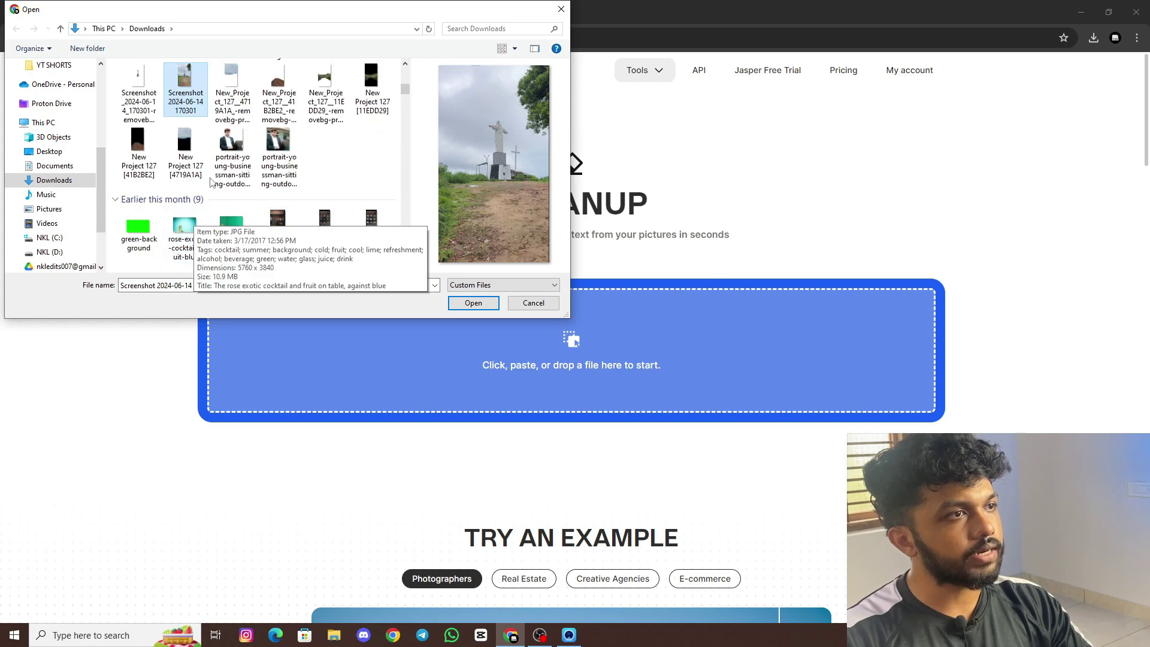
click(227, 157)
scroll(245, 144, up, 2)
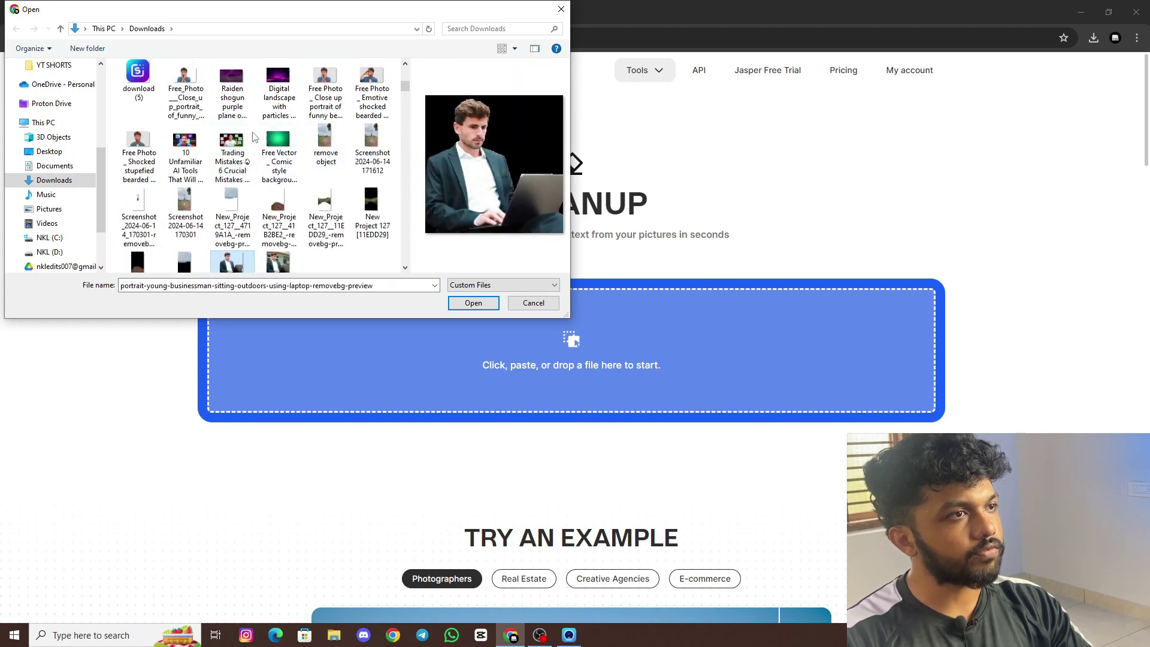
click(230, 147)
click(473, 303)
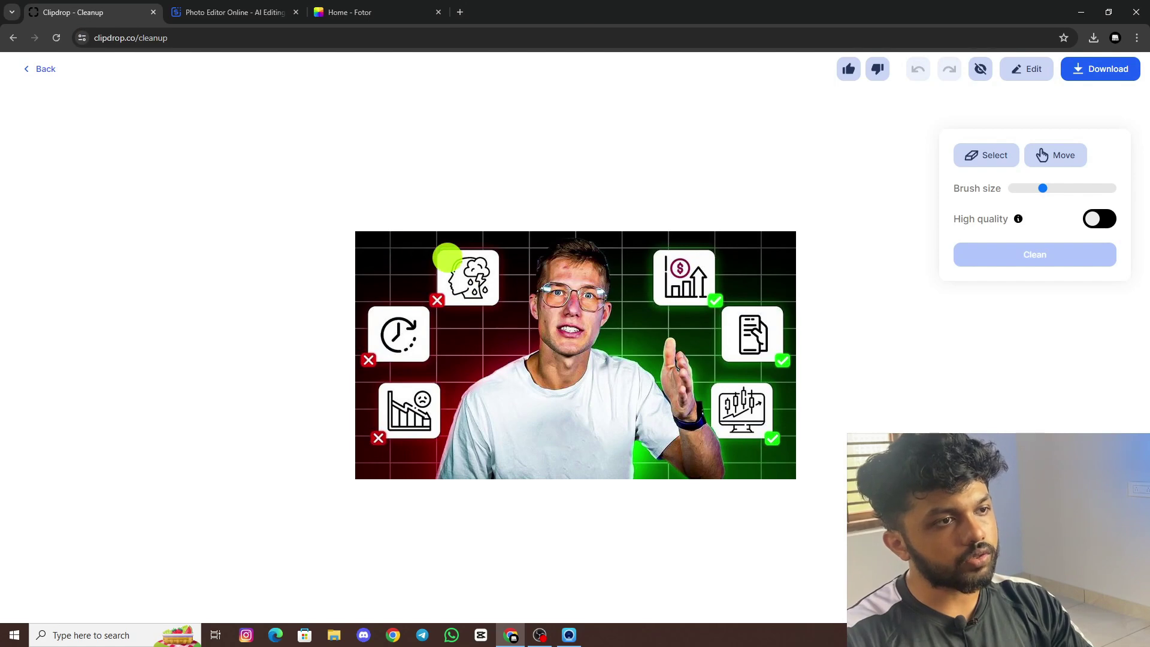
Step: Brush over the rain-cloud head icon card with its red cross and clean it out of the thumbnail
drag(447, 258, 448, 274)
mouse_move(444, 302)
mouse_down()
mouse_move(490, 293)
mouse_move(498, 278)
mouse_move(460, 255)
mouse_up()
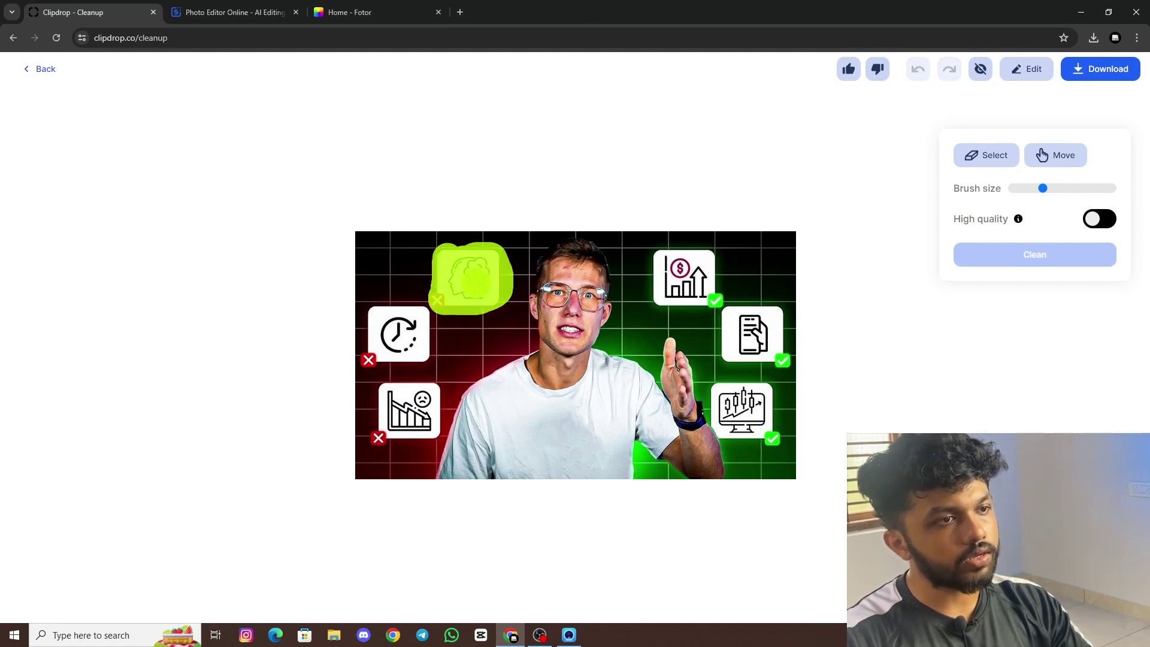
click(1021, 258)
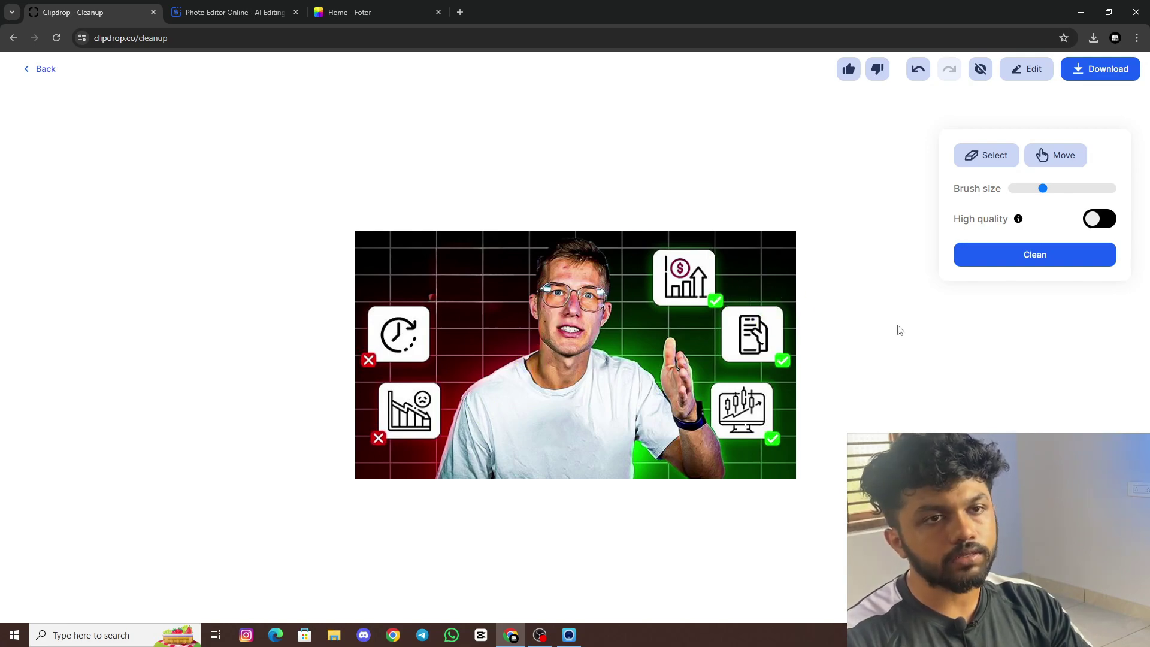
Step: Go back to the Clipdrop home page, browse the tool list and open the Universal Resizer
key(alt+Left)
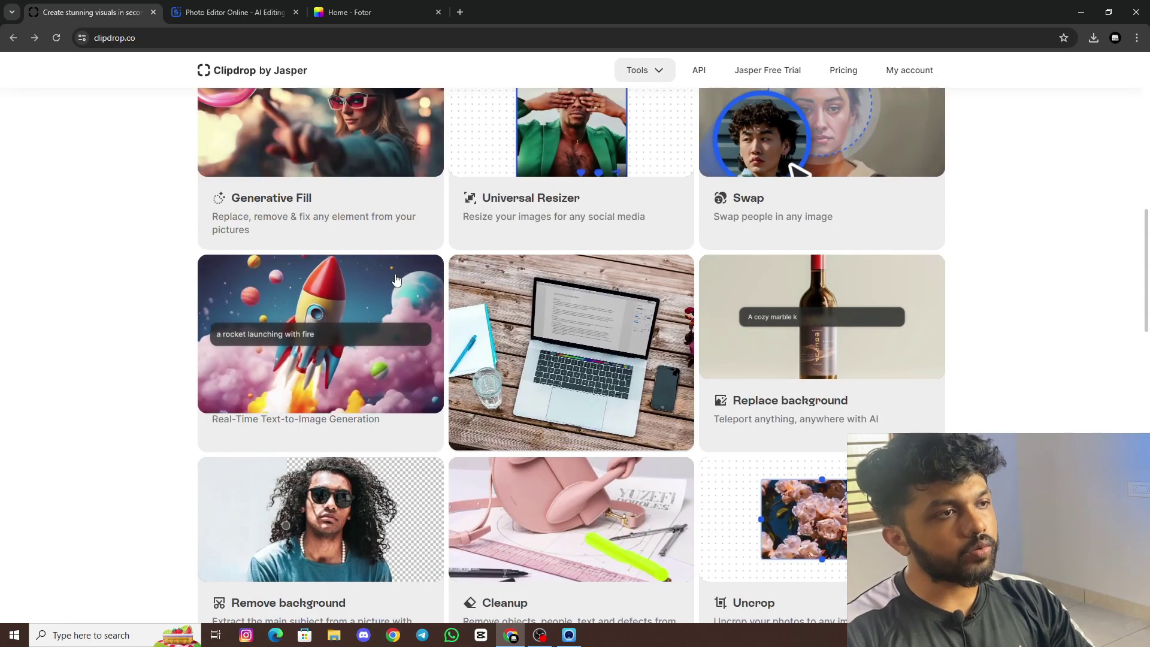
scroll(354, 251, up, 5)
scroll(354, 251, down, 5)
scroll(354, 251, up, 4)
scroll(354, 251, down, 2)
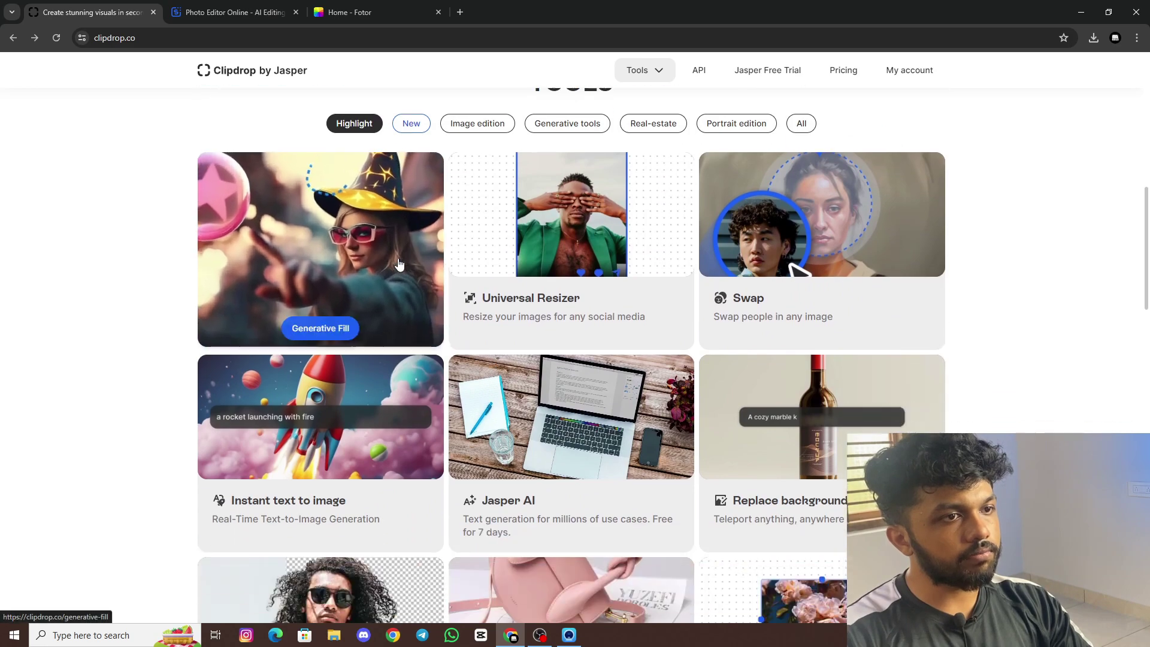
scroll(800, 290, down, 3)
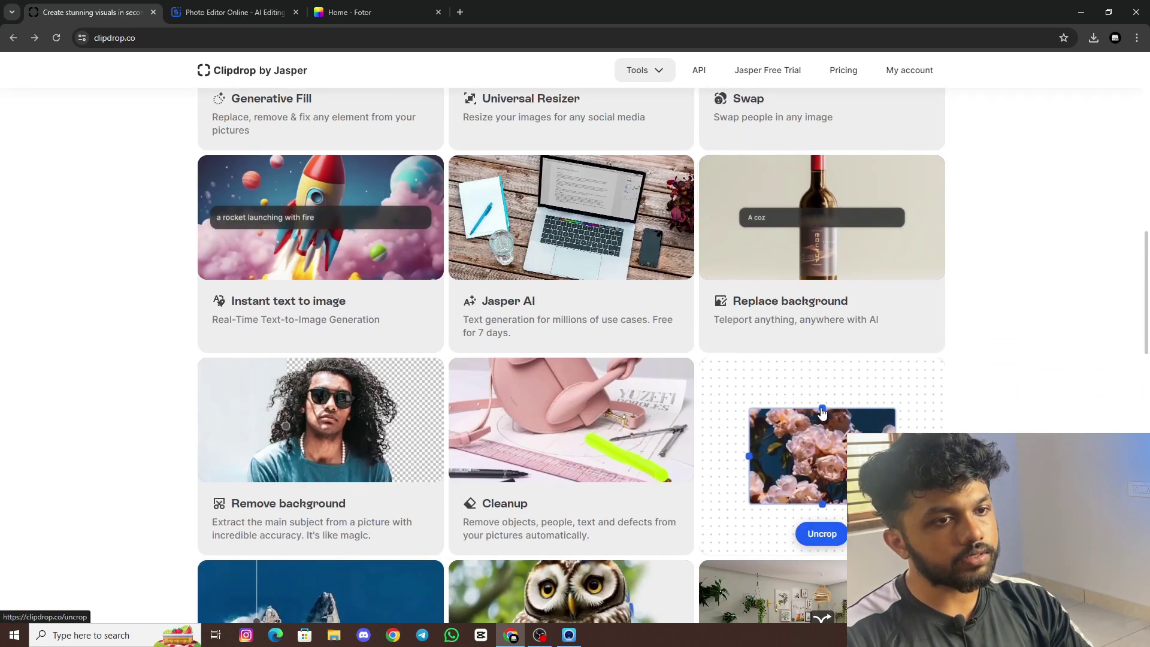
scroll(573, 344, up, 5)
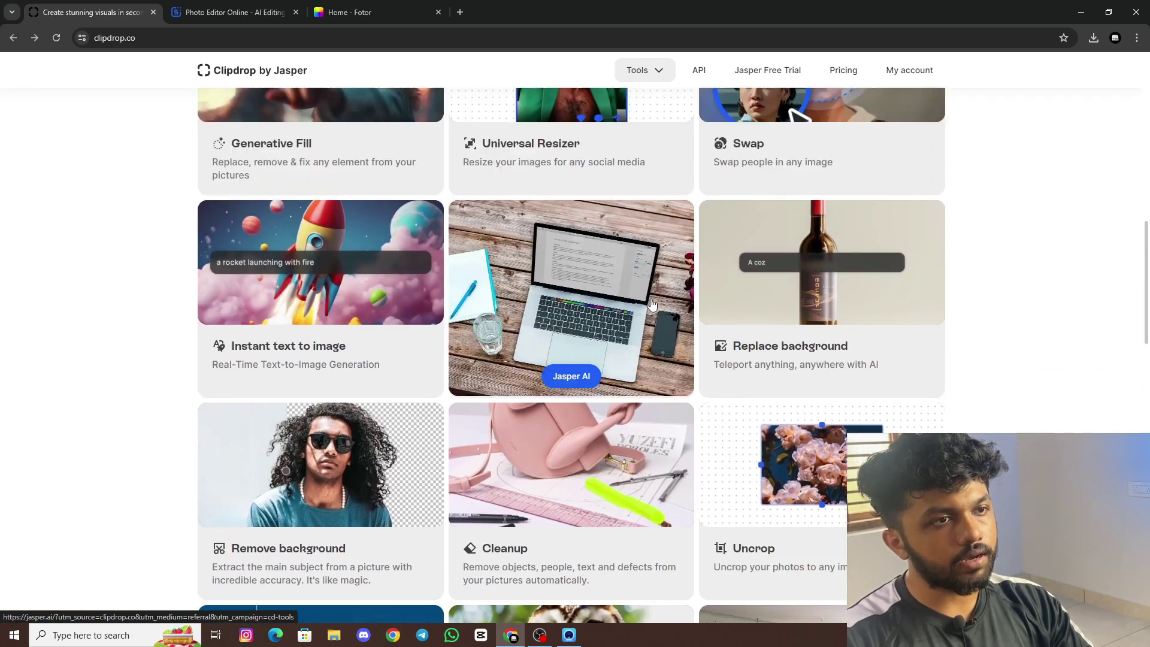
click(573, 344)
Step: Try to upload an image from Downloads to the Universal Resizer, and return to the home page
click(572, 340)
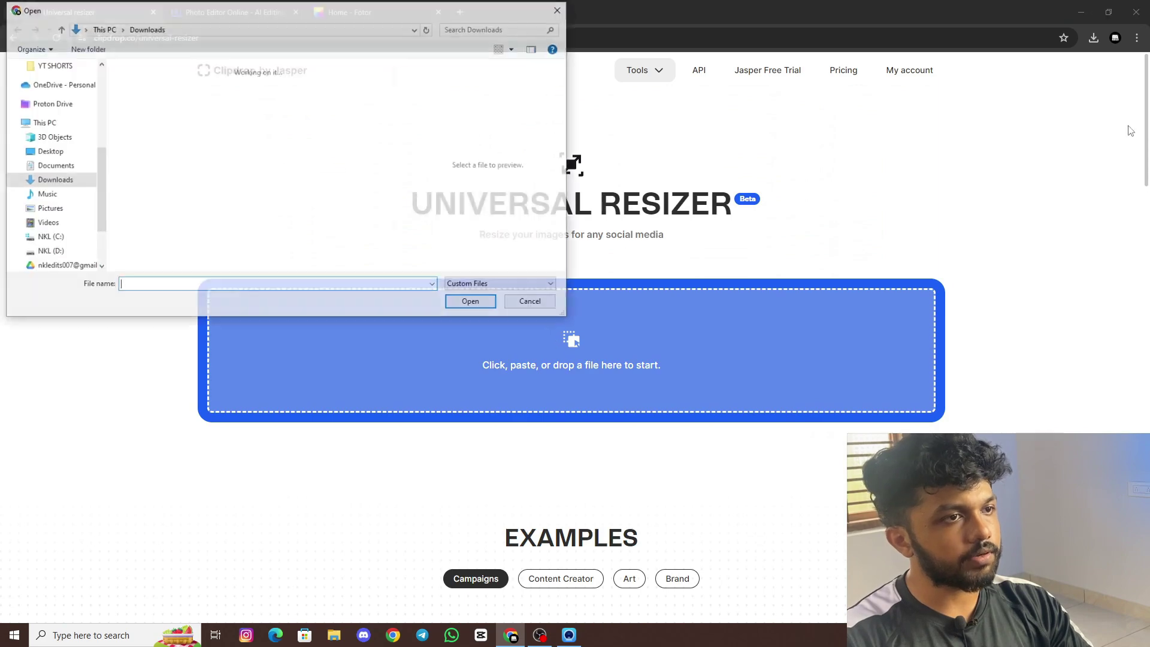
click(158, 106)
click(482, 308)
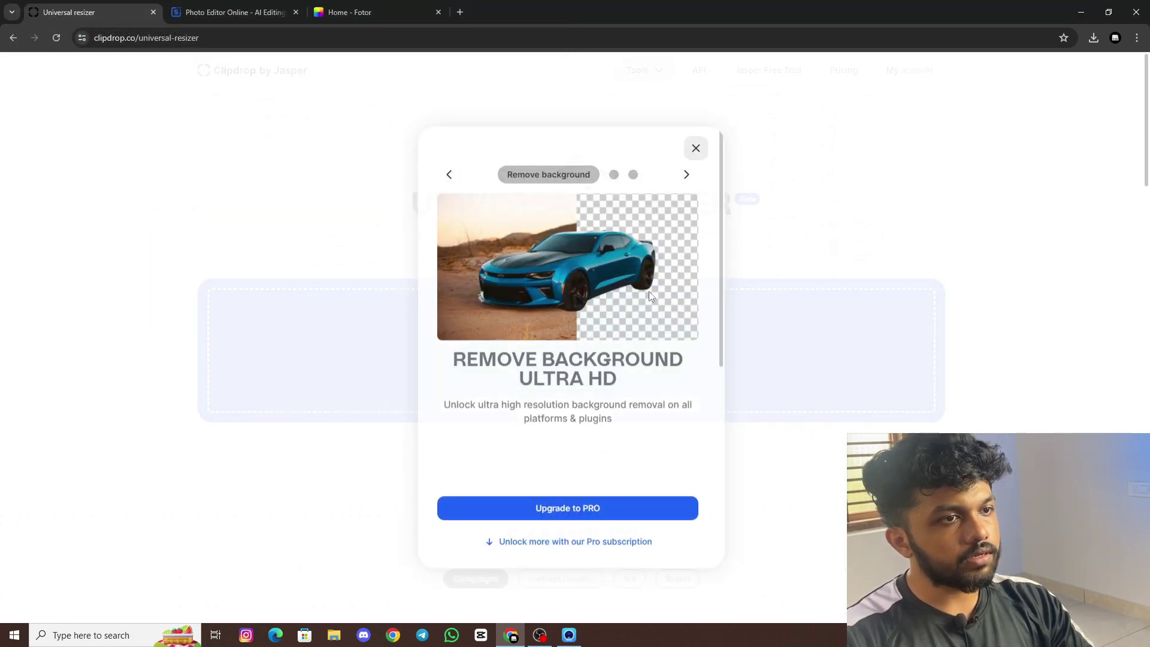
click(695, 138)
key(alt+Left)
Step: Look over the other tools on the Clipdrop home page, including Image upscaler and Replace background
scroll(557, 315, down, 10)
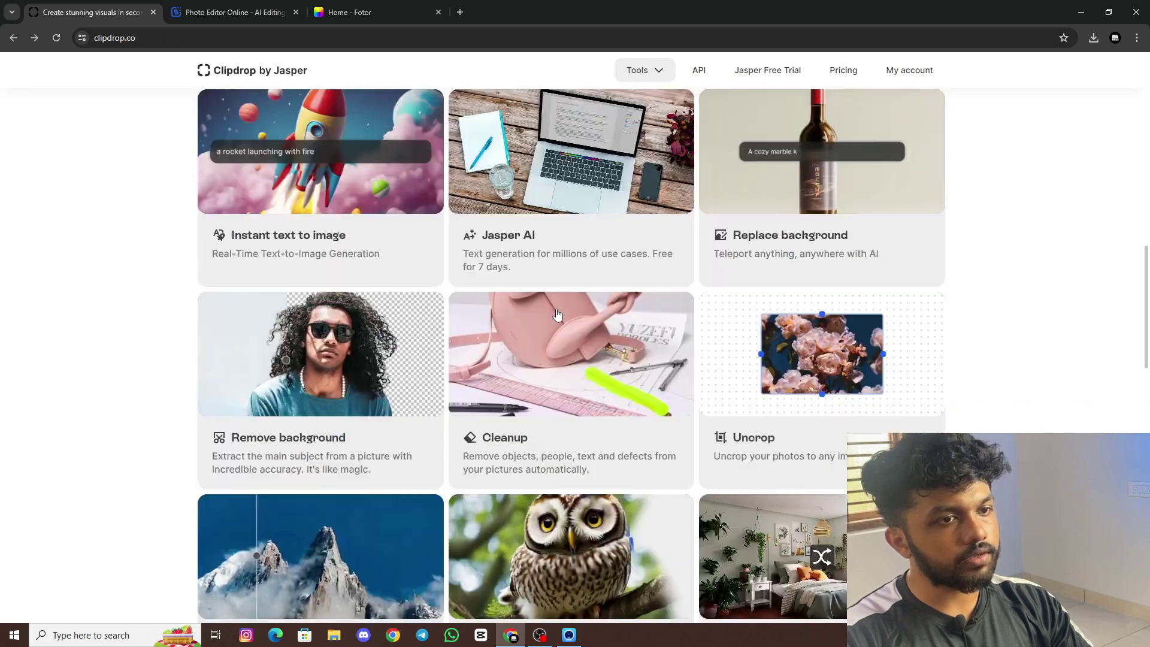
scroll(557, 315, down, 5)
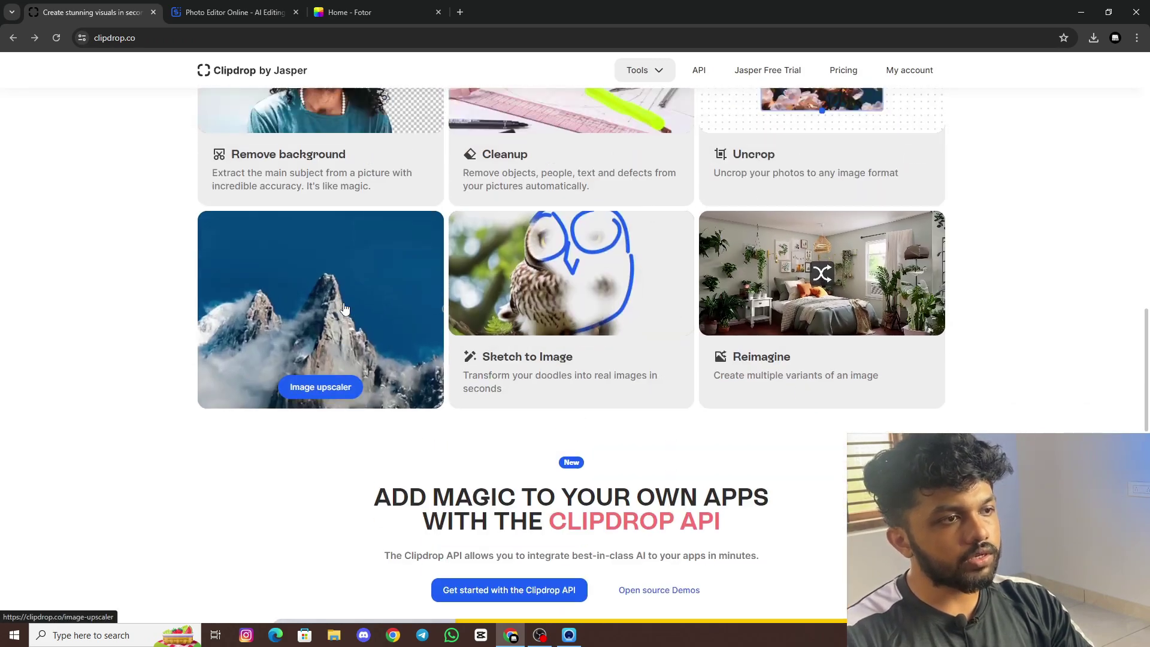
scroll(345, 309, up, 6)
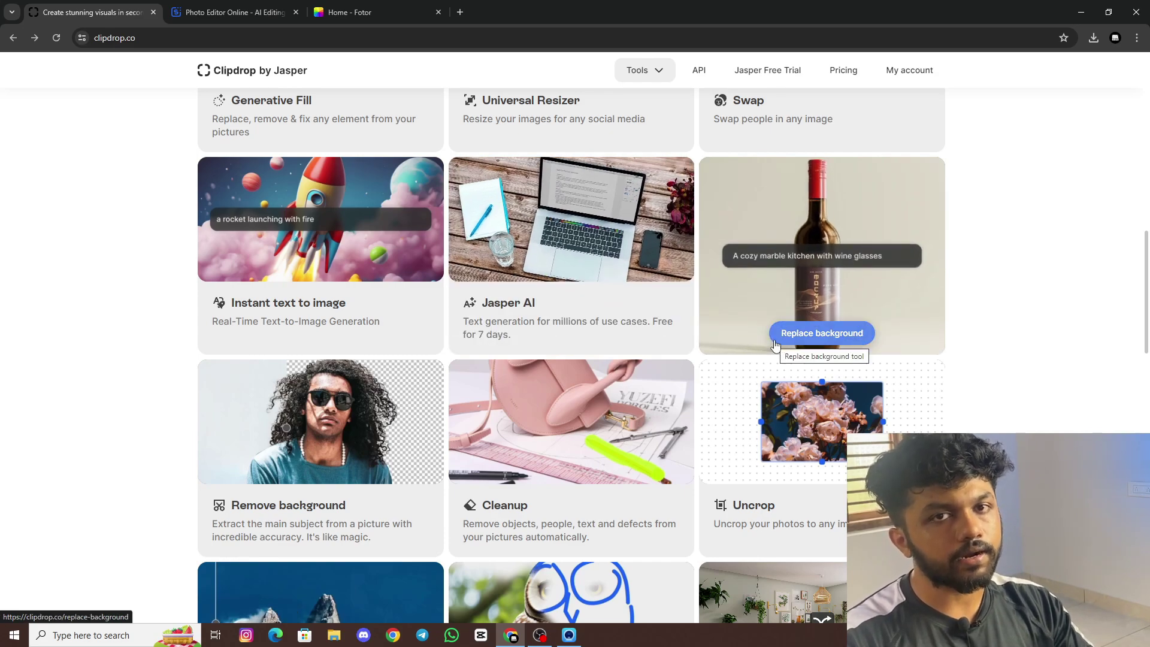
scroll(283, 325, up, 2)
scroll(284, 325, up, 5)
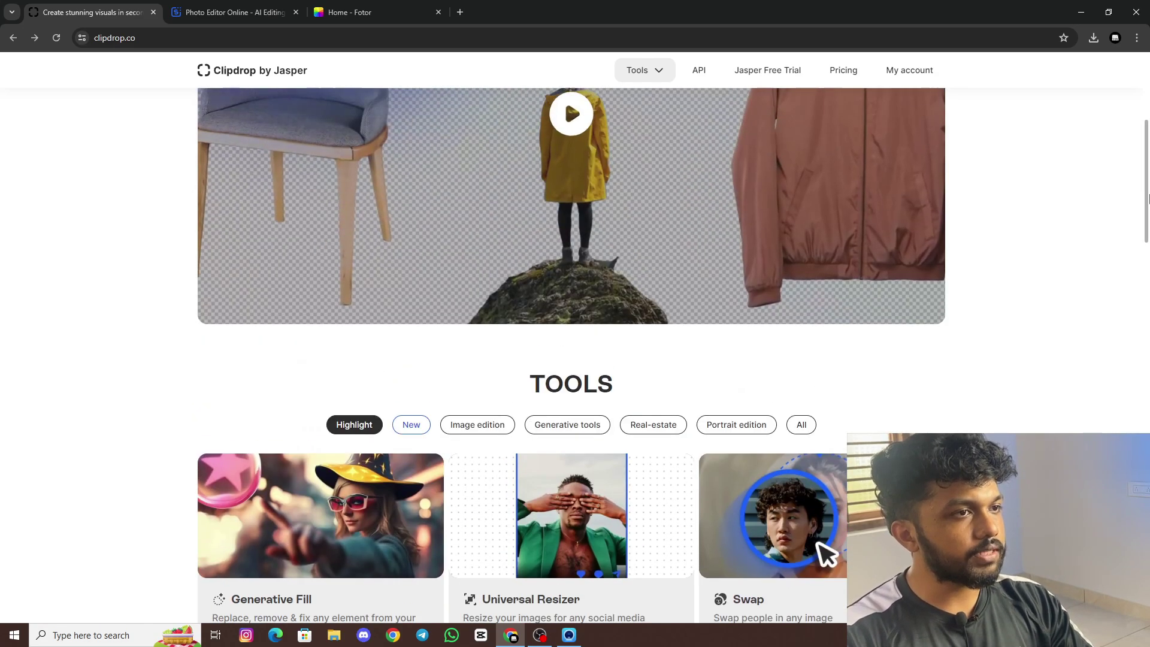
Step: Close Clipdrop to switch to SnapEdit, and look through its popular AI tools and other tools
click(153, 12)
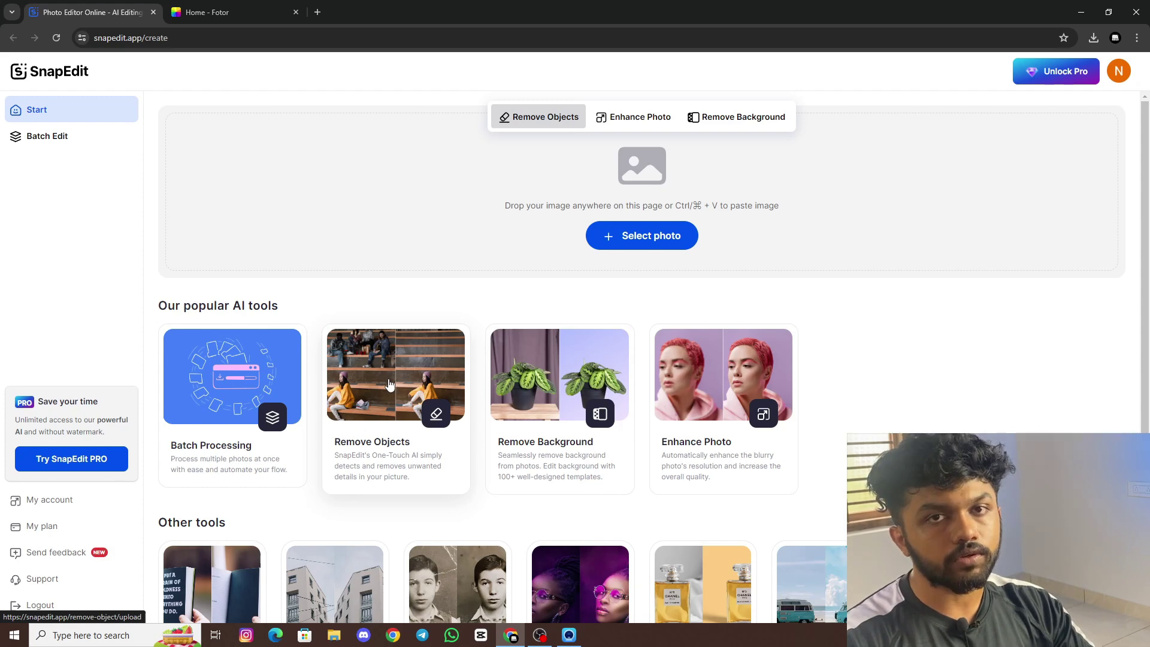
scroll(324, 381, down, 3)
scroll(347, 329, up, 2)
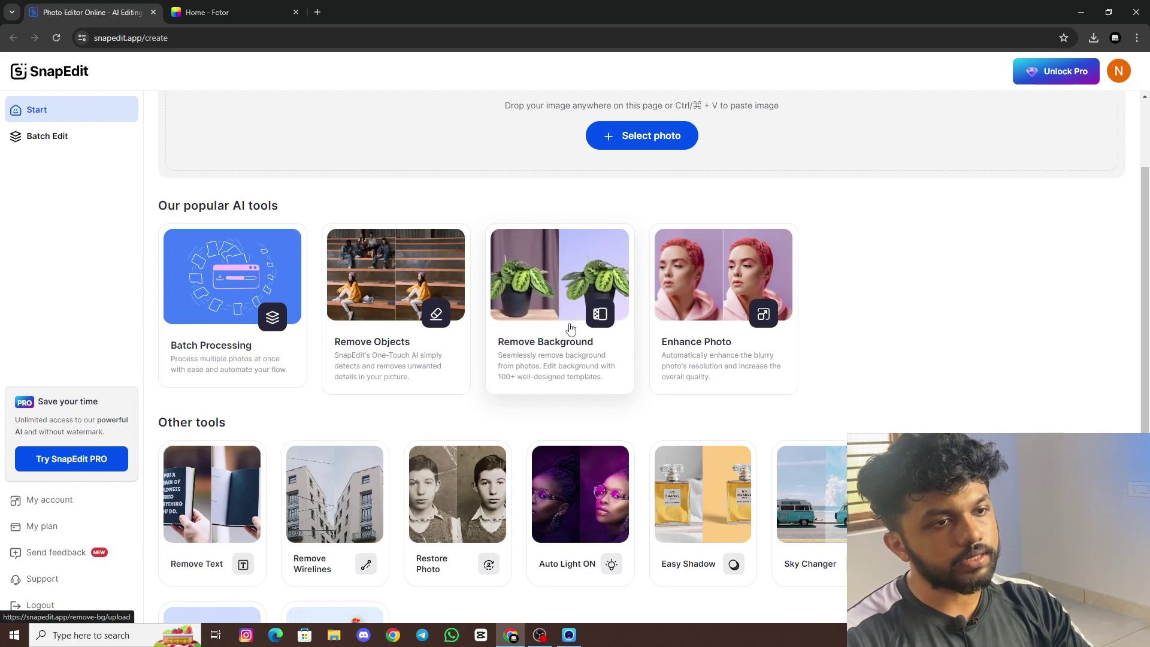
scroll(471, 405, down, 2)
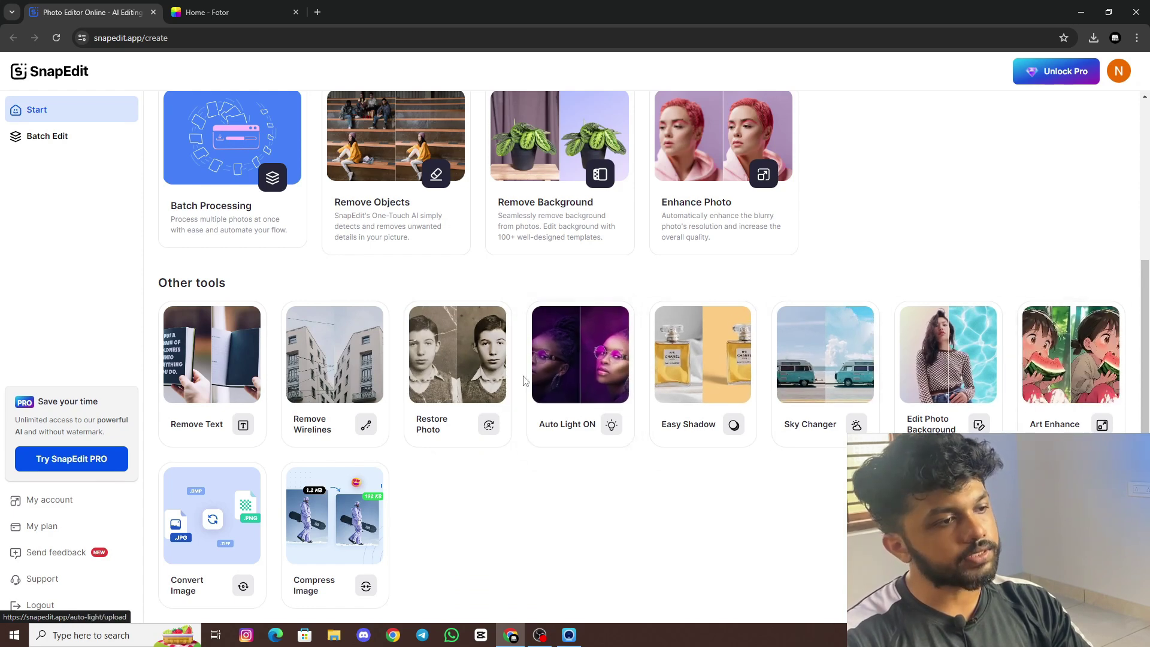
scroll(596, 359, up, 3)
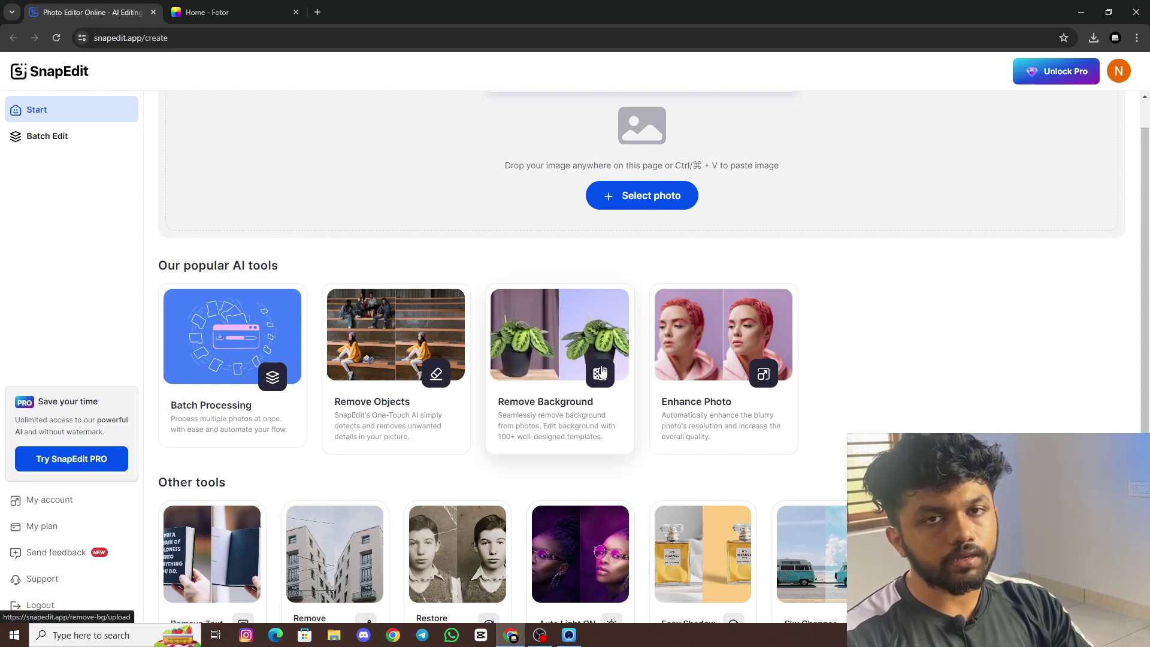
Step: Open the Remove Objects tool and upload the Trading Mistakes thumbnail image from Downloads
click(399, 352)
click(536, 237)
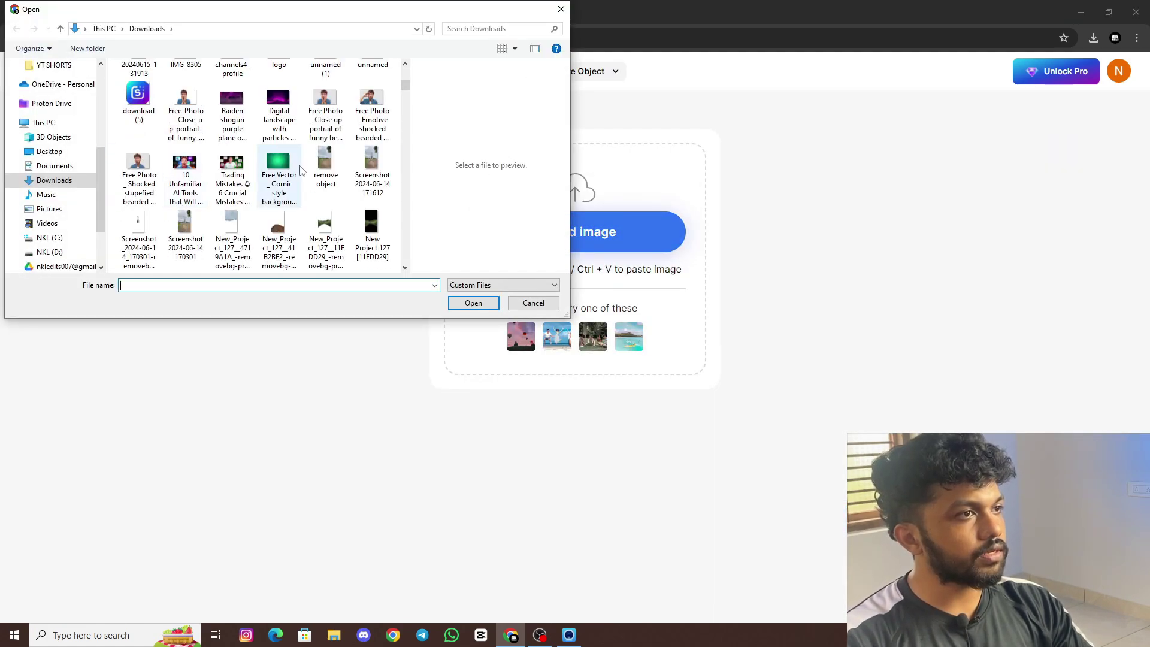
click(247, 189)
click(473, 303)
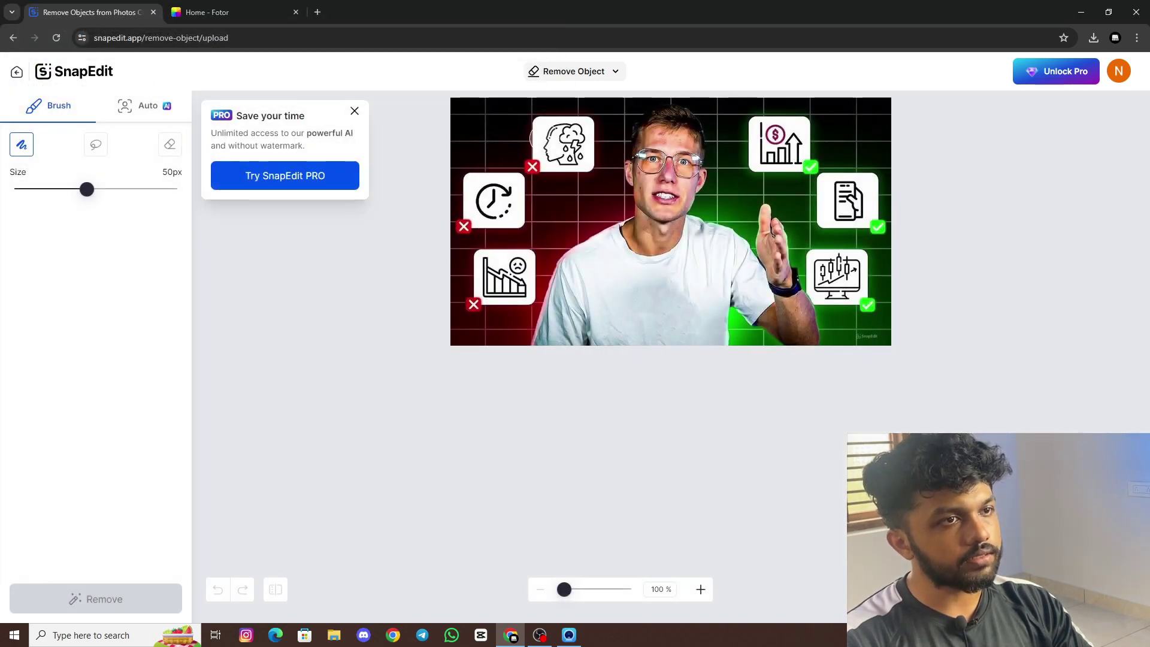
Step: Brush over the head-and-storm-cloud icon card beside the man's head and remove it from the image
mouse_move(534, 121)
mouse_down()
mouse_move(539, 162)
mouse_move(560, 165)
mouse_move(593, 146)
mouse_move(552, 125)
mouse_move(584, 133)
mouse_up()
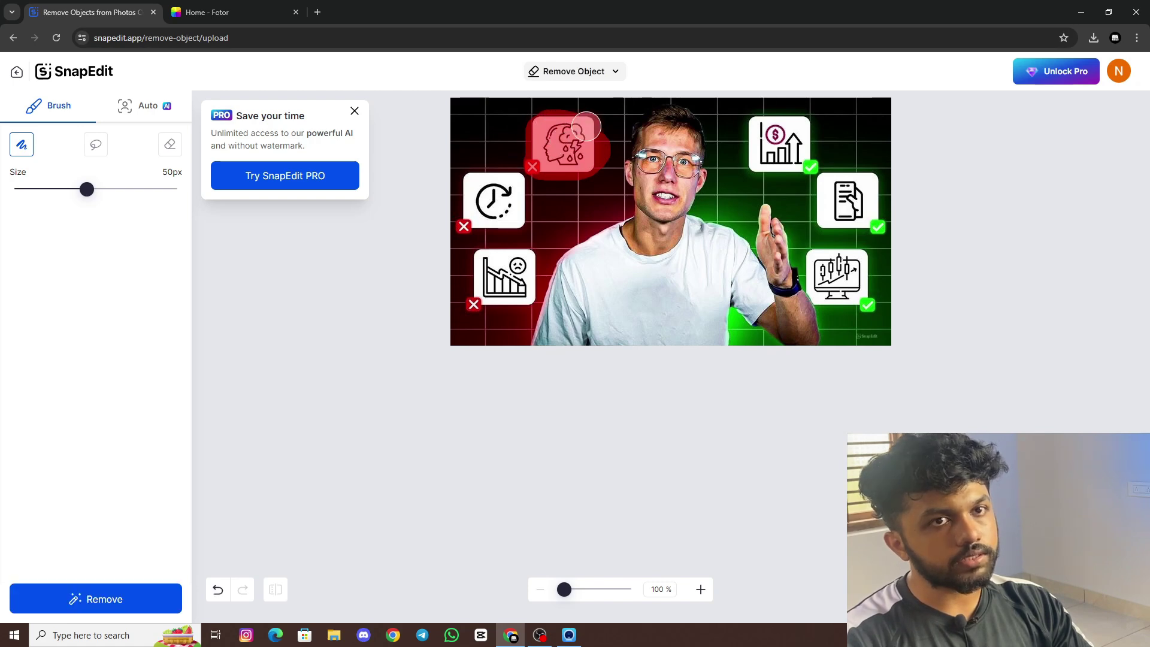
click(354, 112)
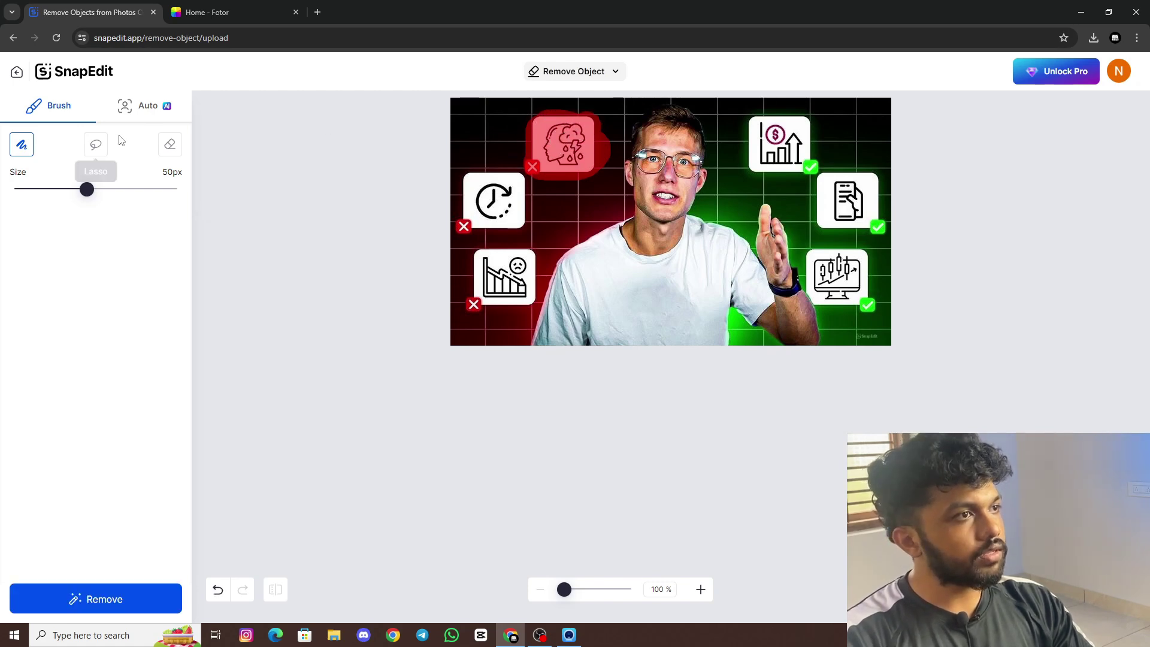
click(118, 604)
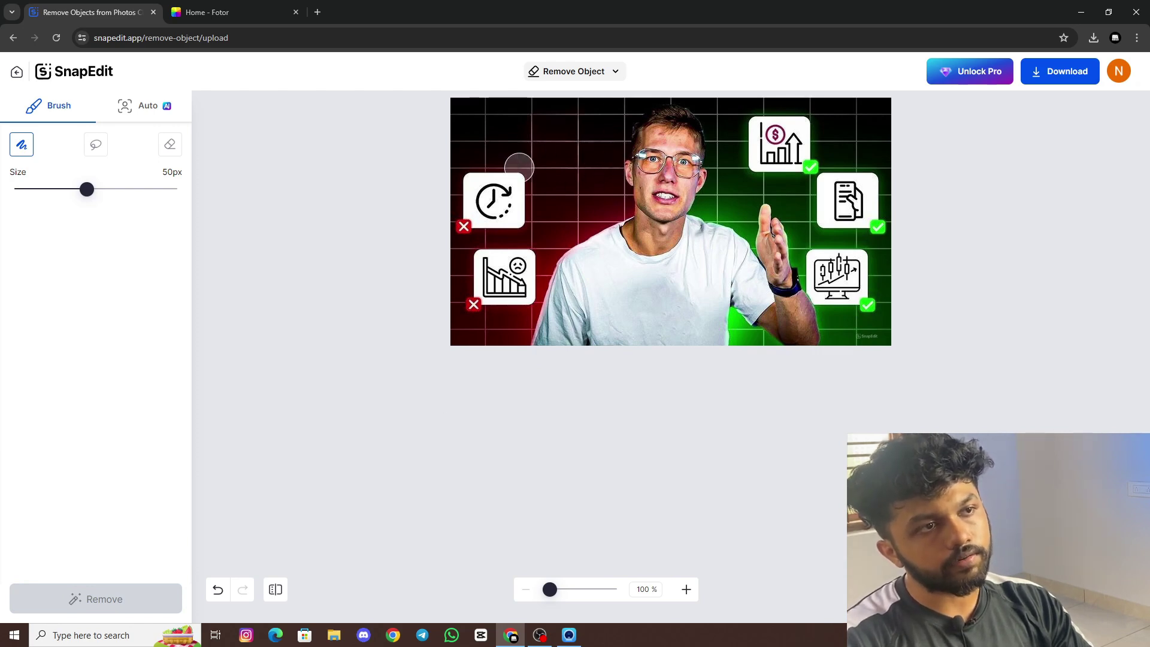
Step: Detect objects automatically, select the person and remove it from the image, and return to the brush mode
click(144, 107)
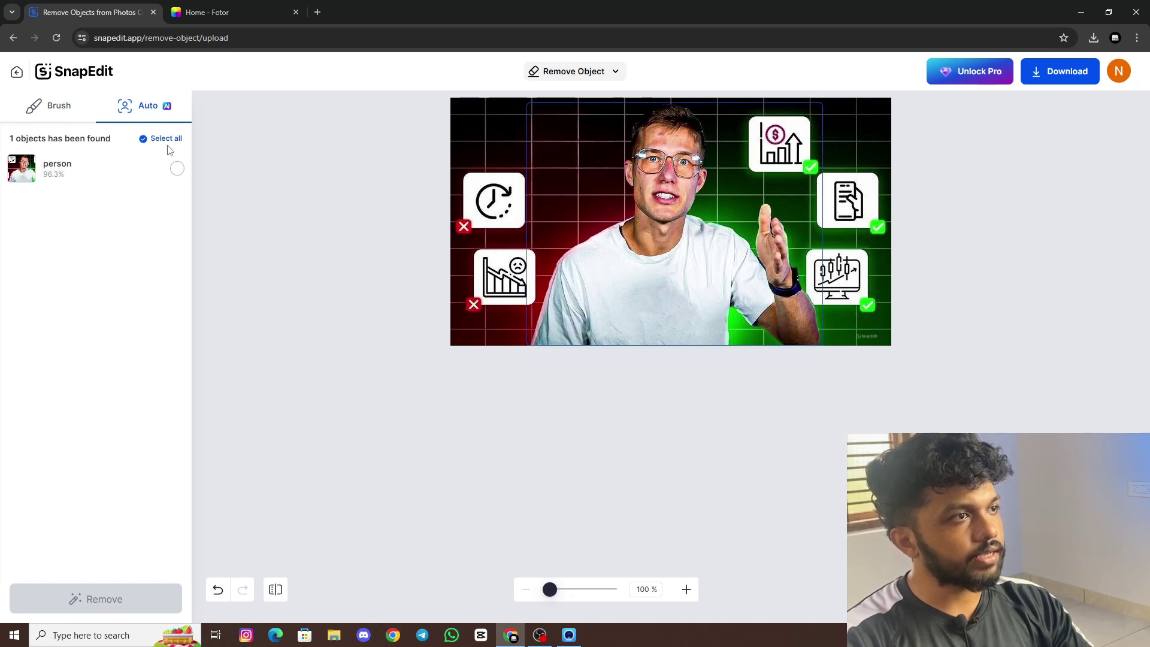
click(177, 169)
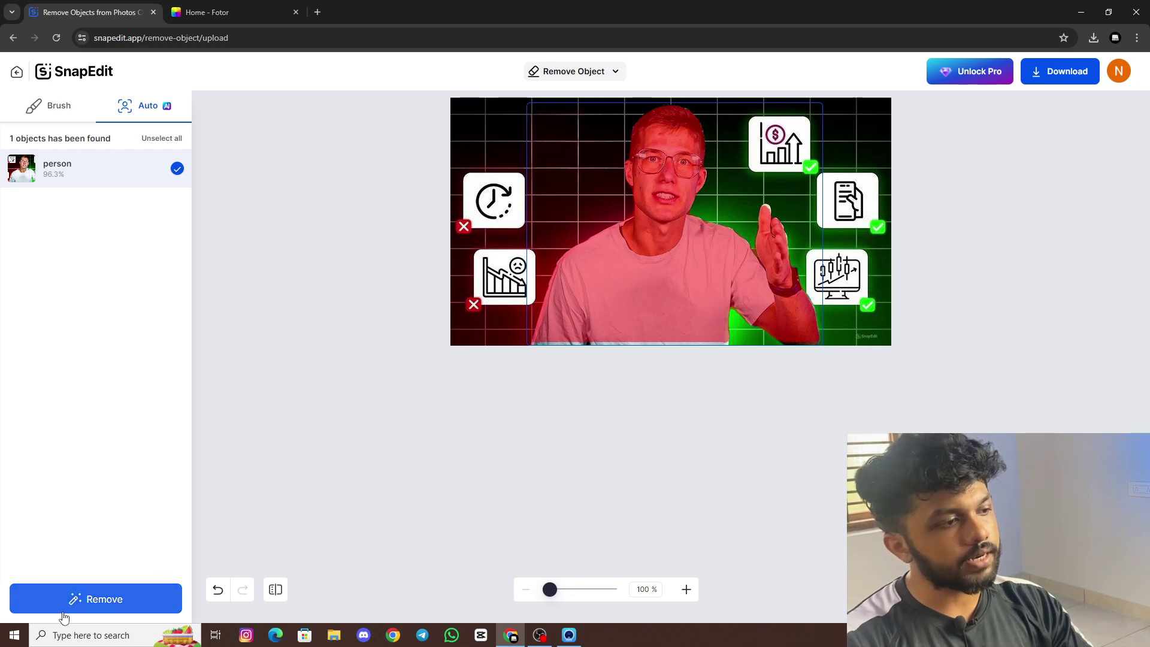
click(94, 600)
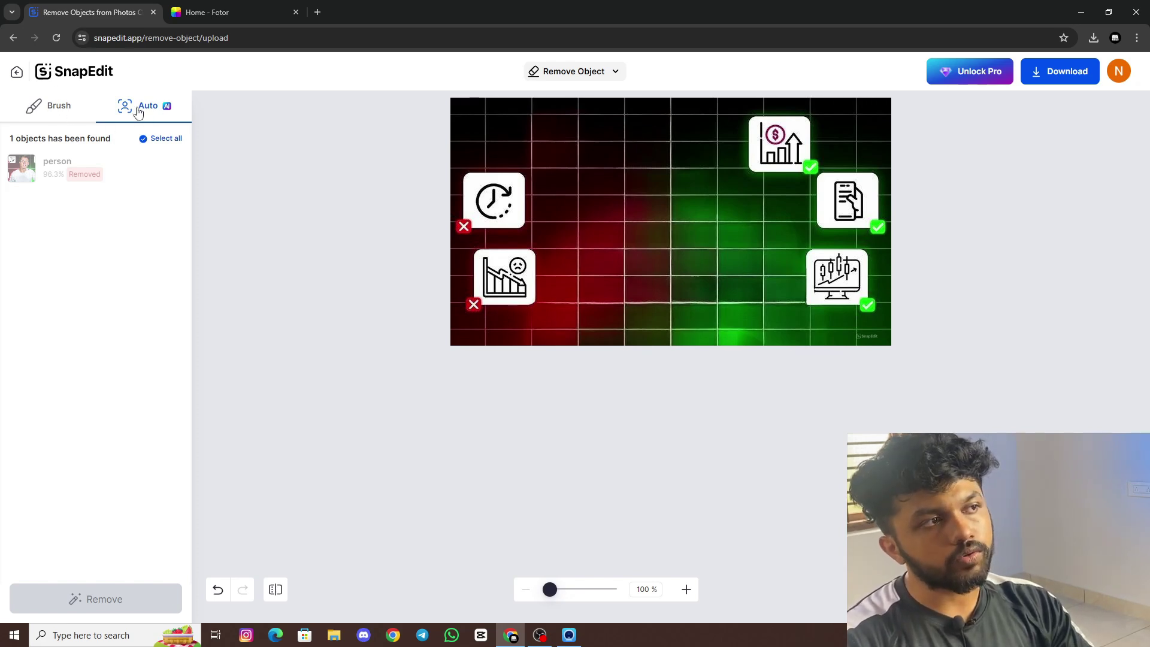
click(58, 106)
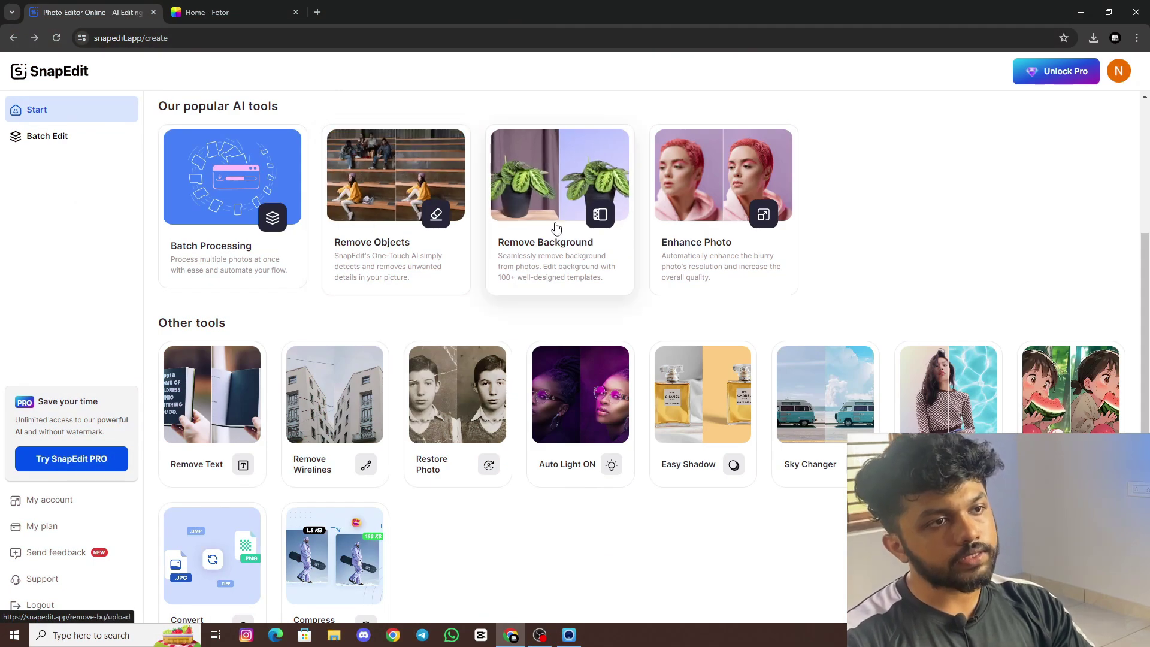
Step: Open the Remove Background tool and upload the Studio portraits photo with the pink background
click(555, 228)
click(588, 239)
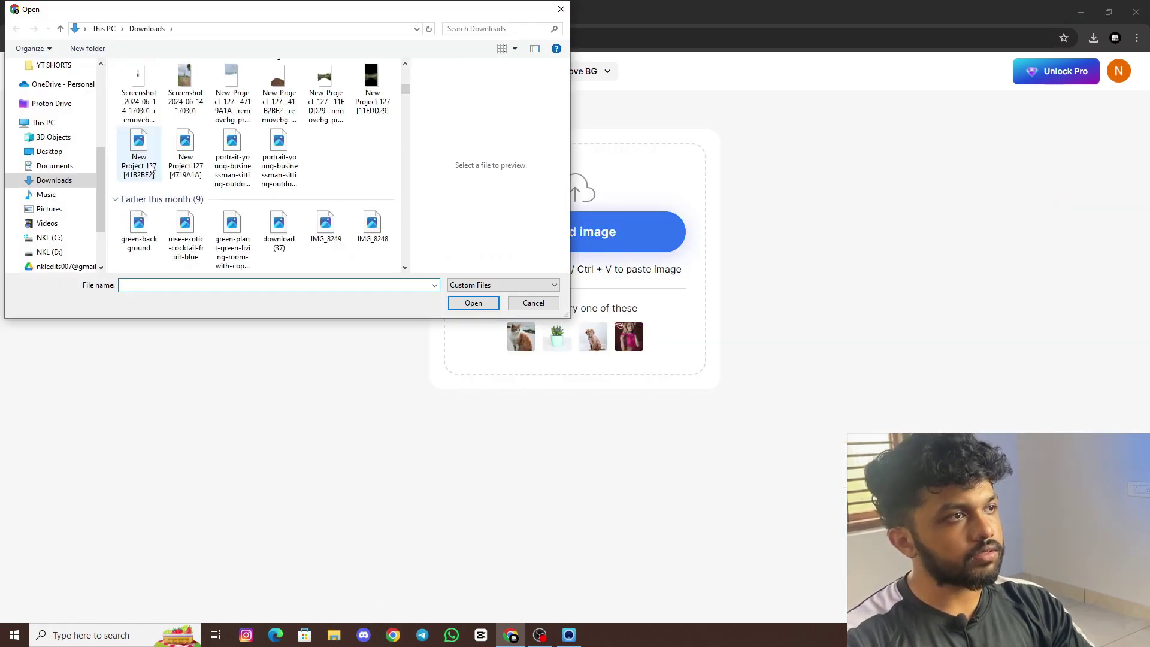
scroll(151, 168, down, 3)
click(188, 233)
click(488, 303)
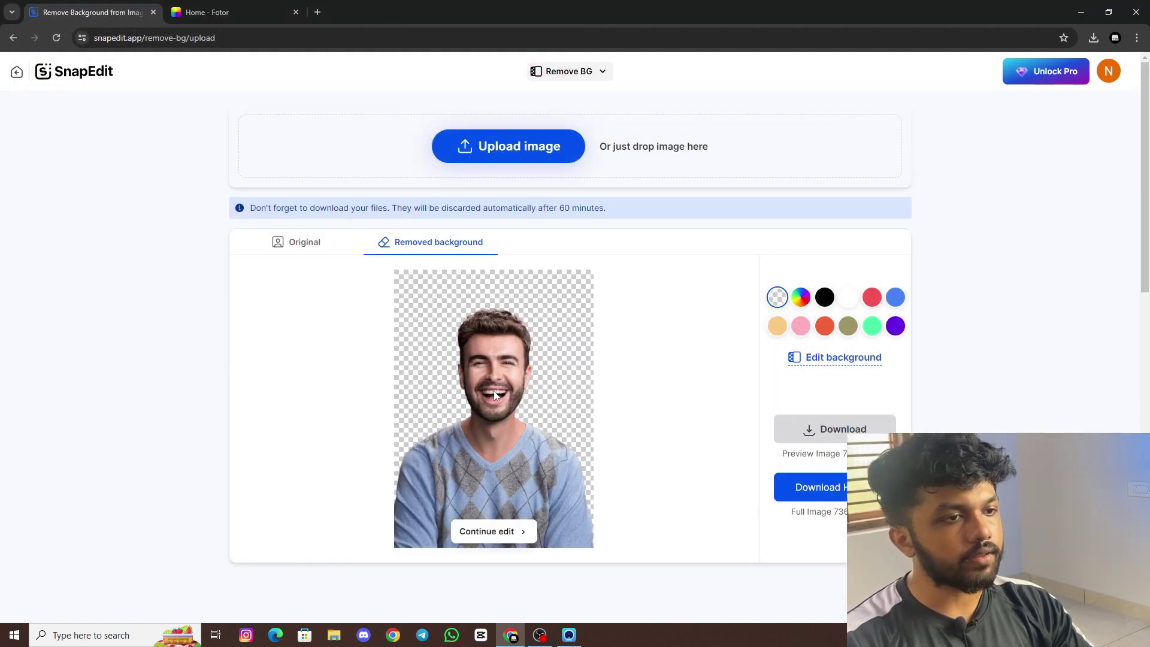
Step: Go back to the tool list, open Enhance Photo and upload the pink-background Studio portraits photo from Downloads
key(alt+Left)
scroll(472, 349, down, 2)
click(751, 272)
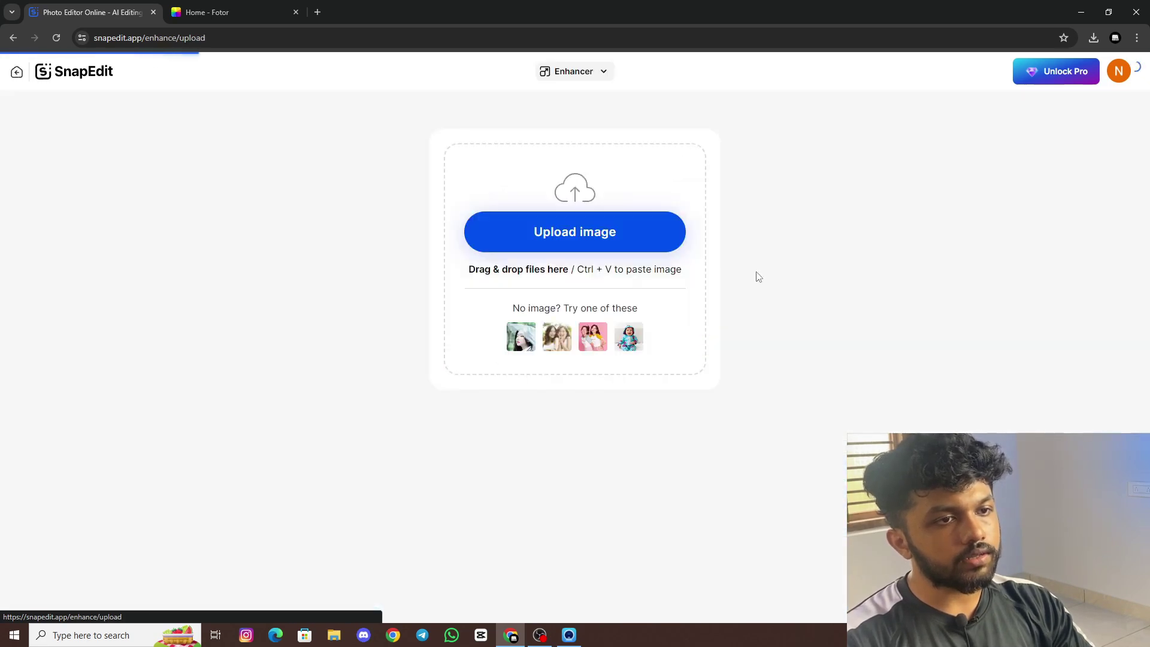
click(628, 231)
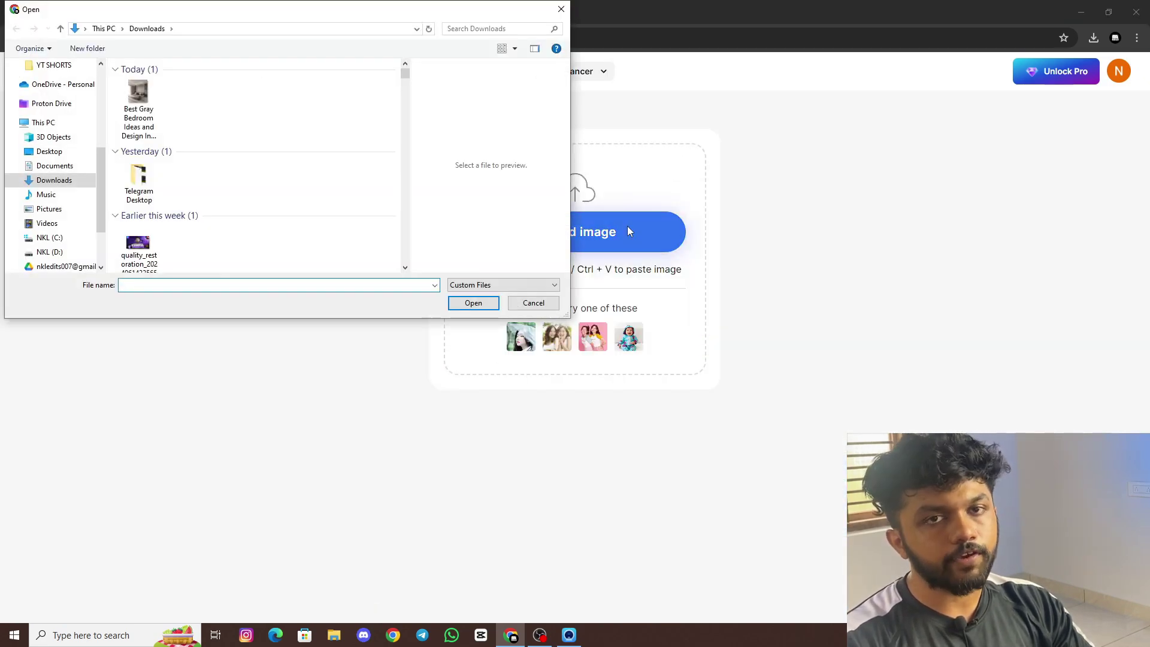
scroll(276, 156, down, 5)
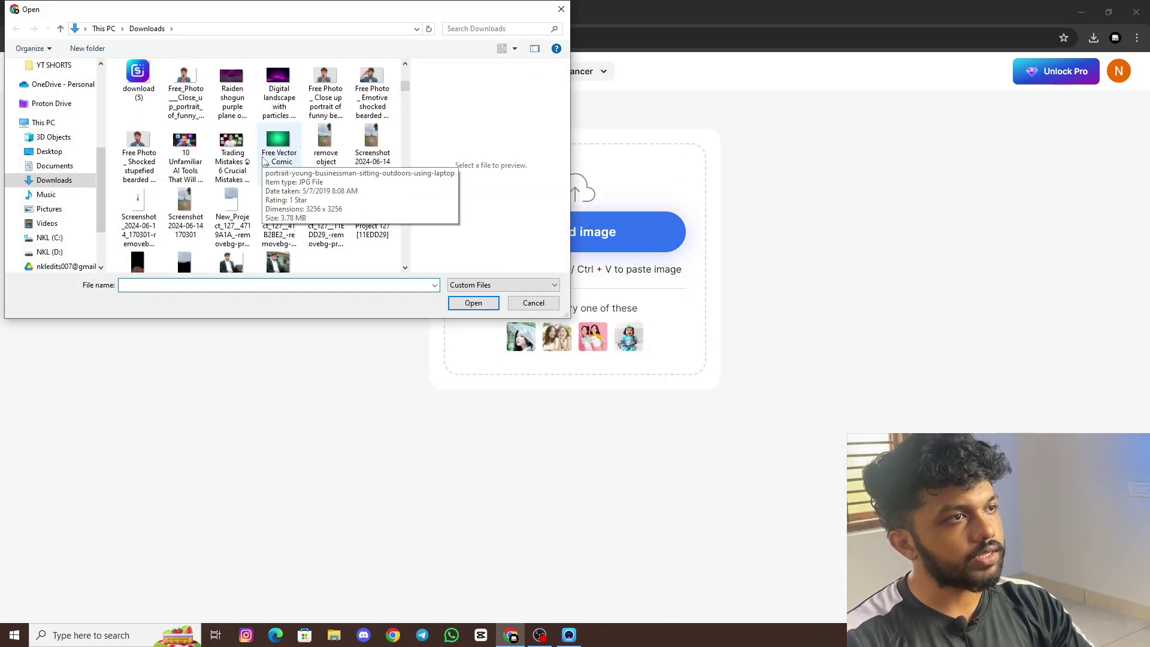
scroll(272, 139, down, 5)
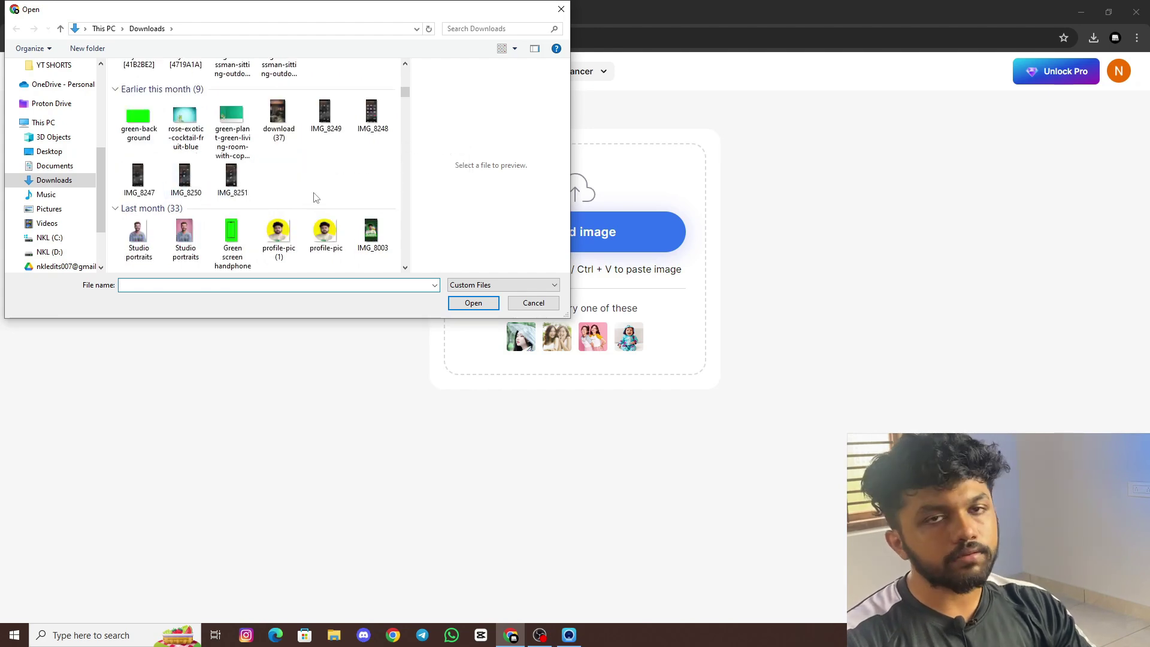
click(185, 235)
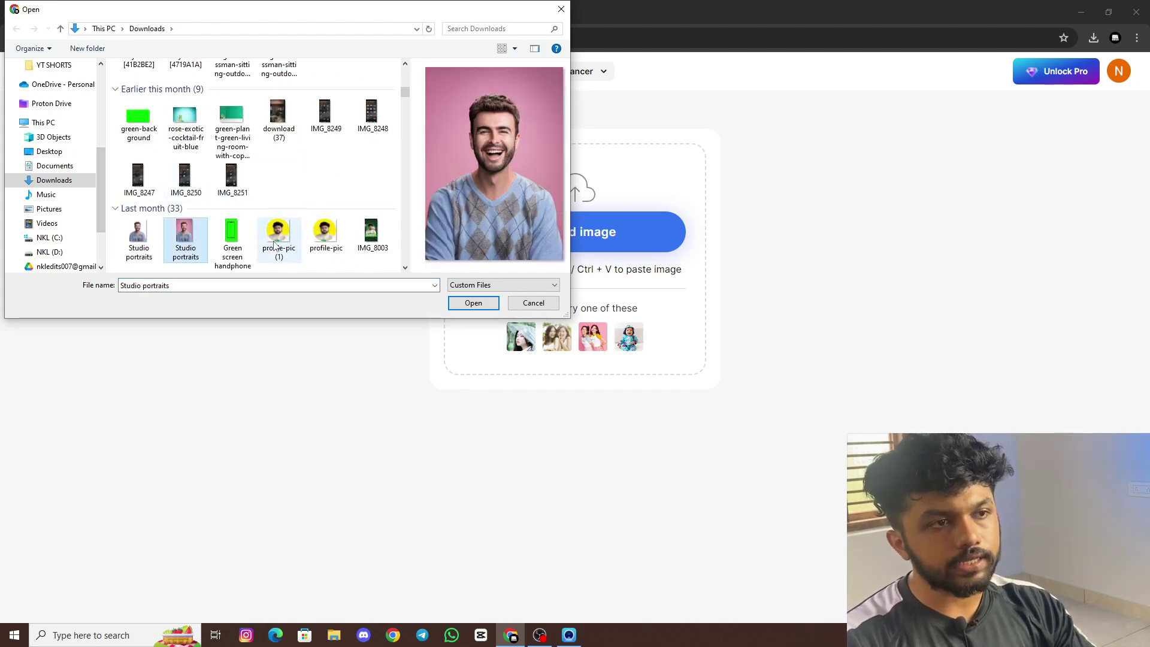
click(481, 303)
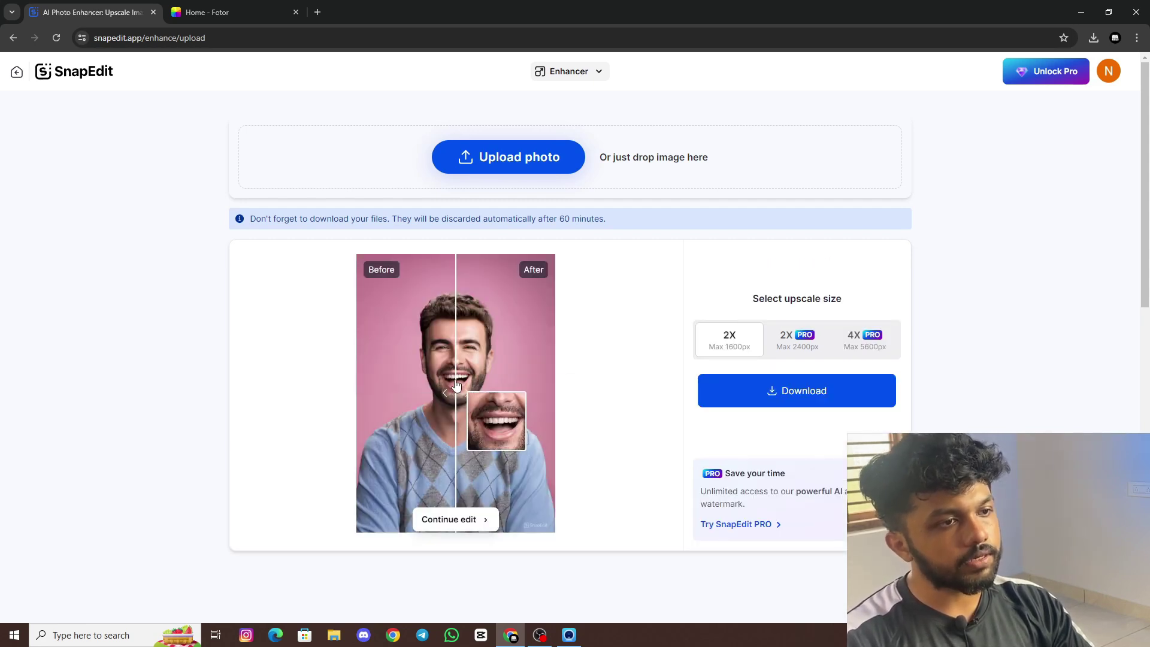
Step: Compare the portrait before and after enhancement, and download the 2X version as a JPEG to Downloads
drag(456, 383, 391, 407)
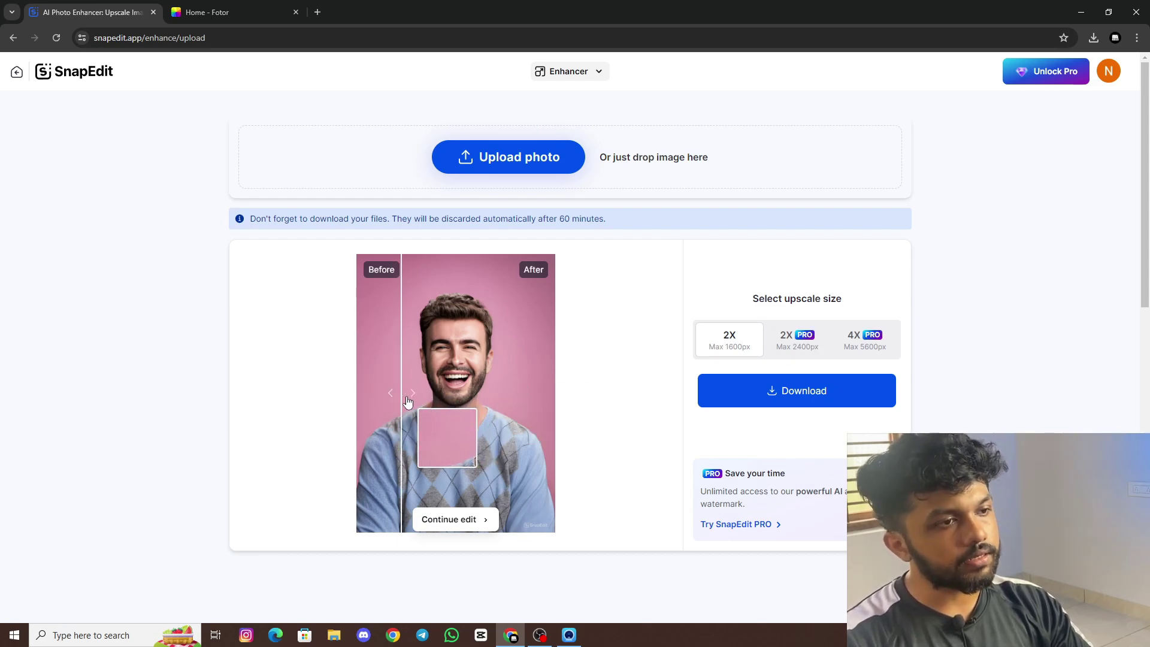
click(754, 383)
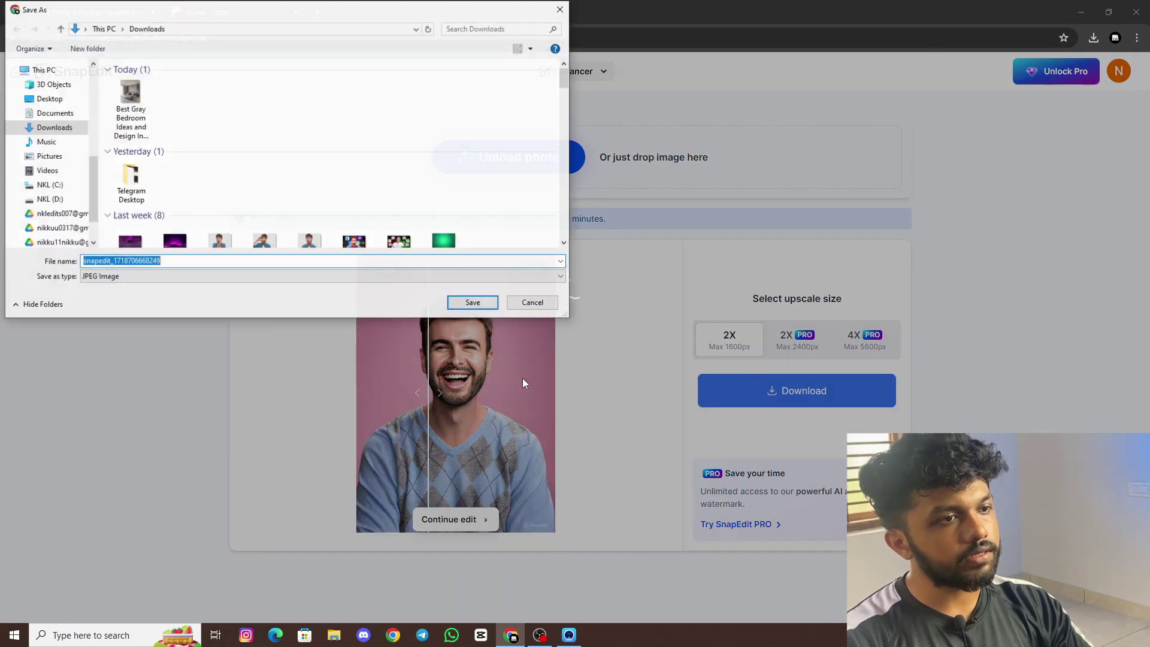
key(Return)
Step: Go back to the tool list and take a look at the Remove Wirelines tool
click(14, 37)
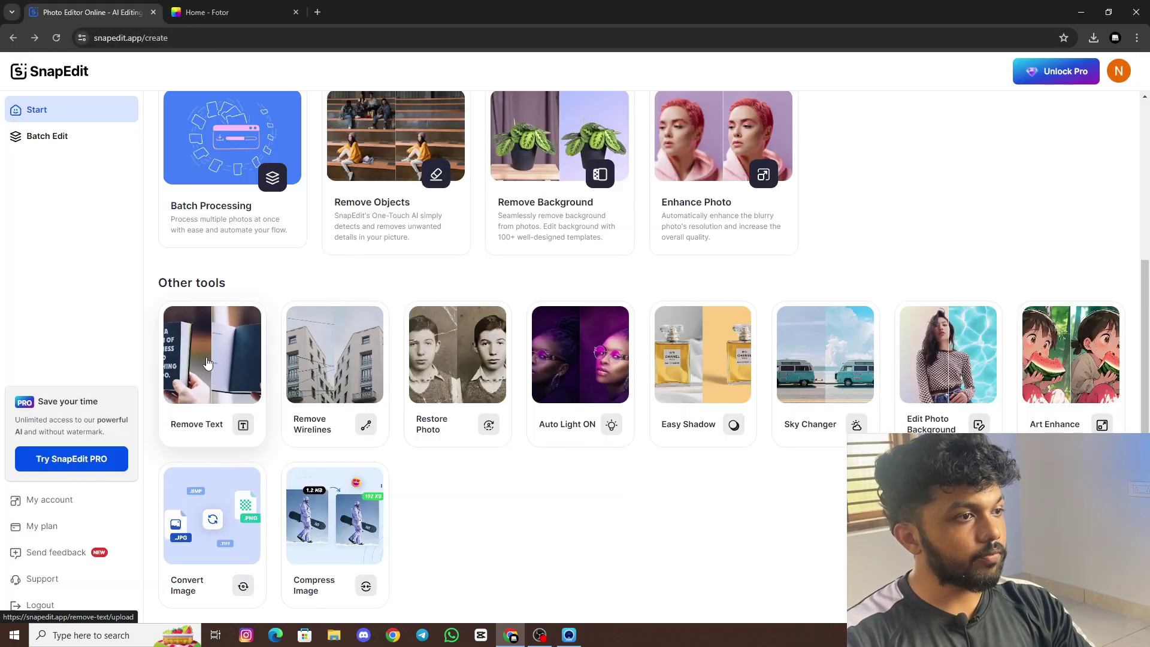
click(329, 386)
key(alt+Left)
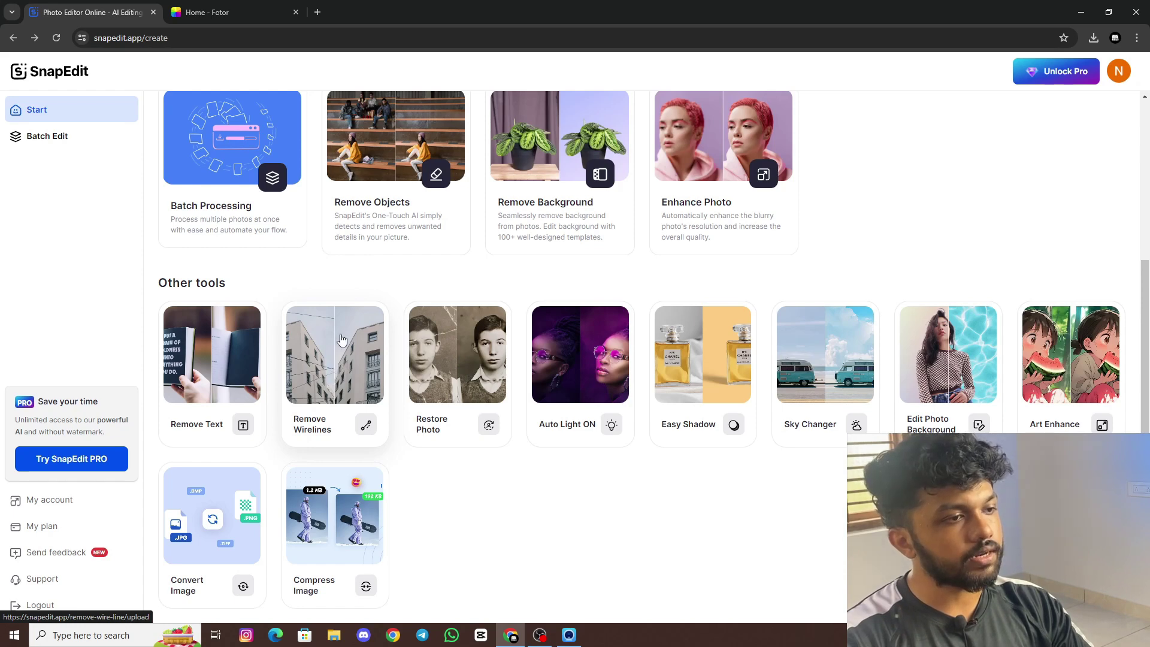
Step: Open the Auto Light ON tool and upload the pink-background Studio portraits photo from Downloads
click(569, 368)
click(592, 233)
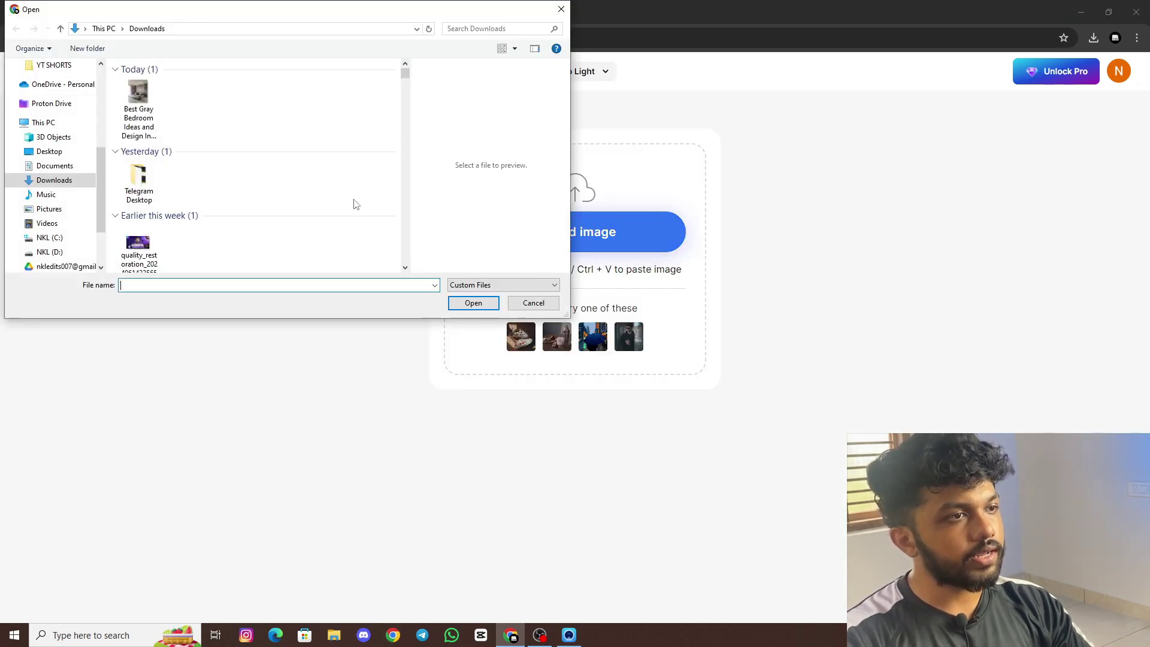
scroll(354, 203, down, 5)
click(168, 245)
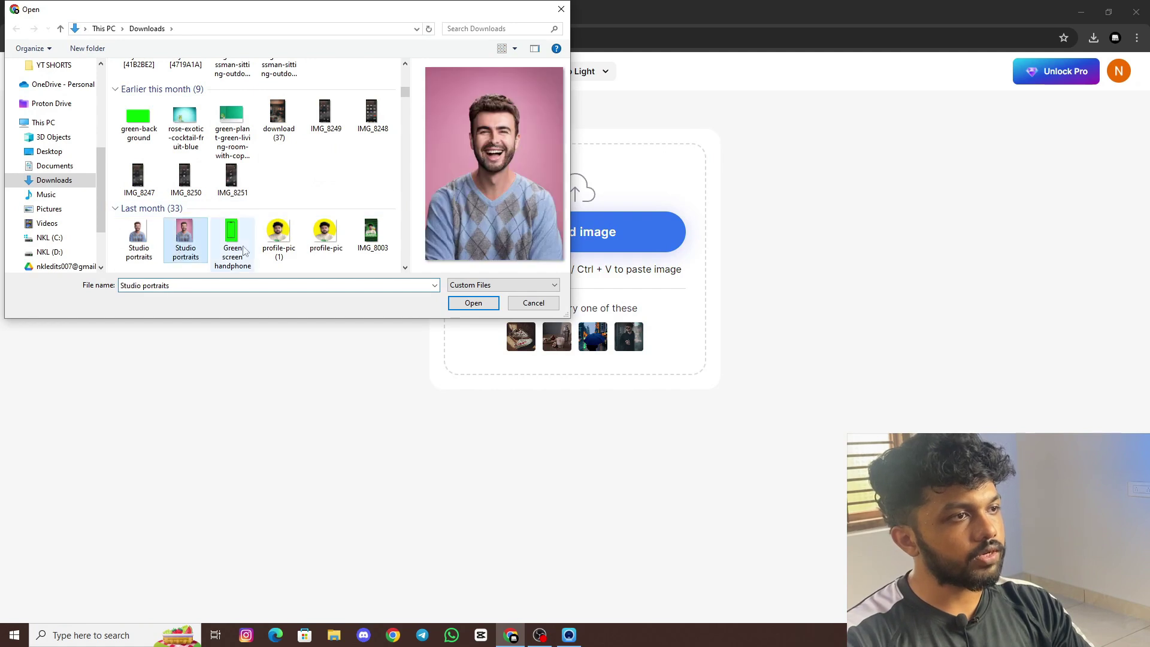
click(472, 302)
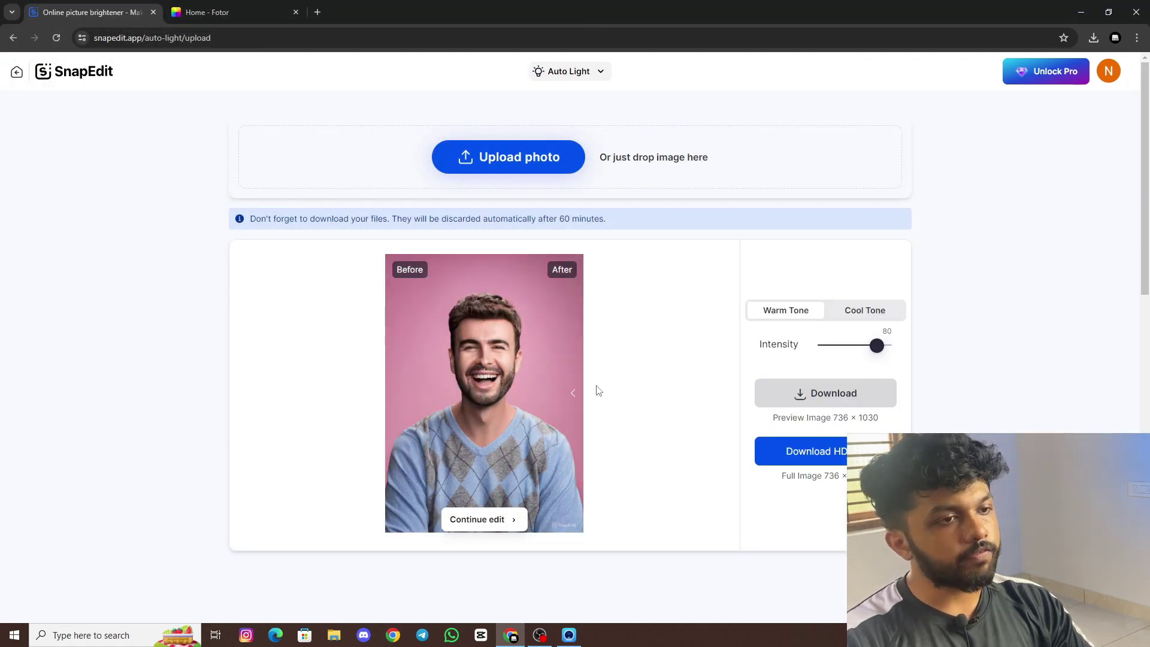
Step: Compare the relit portrait before and after, switch it to Cool Tone with intensity 21, and download the preview image
drag(597, 391, 482, 381)
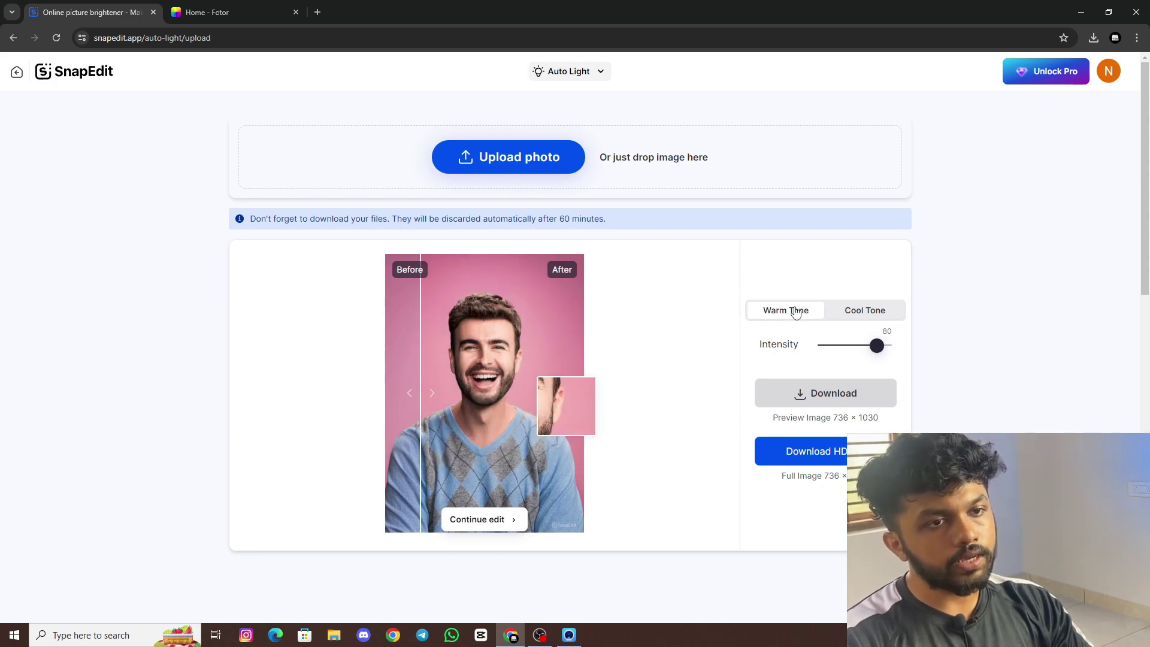
click(875, 311)
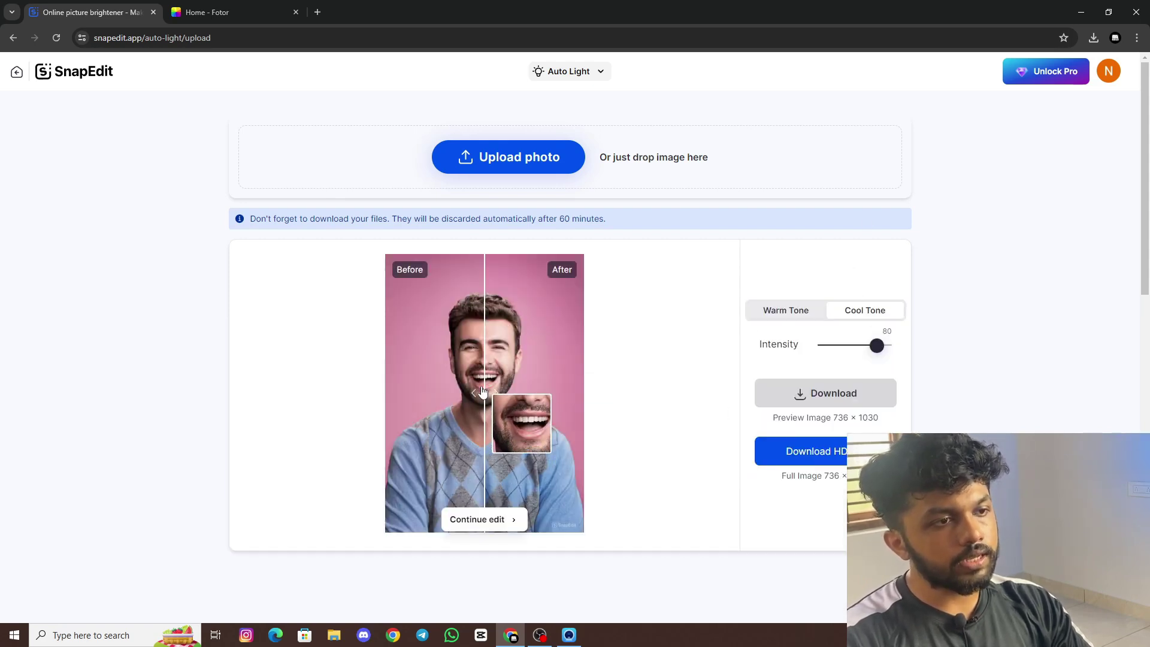
drag(484, 393, 463, 395)
drag(875, 340, 833, 345)
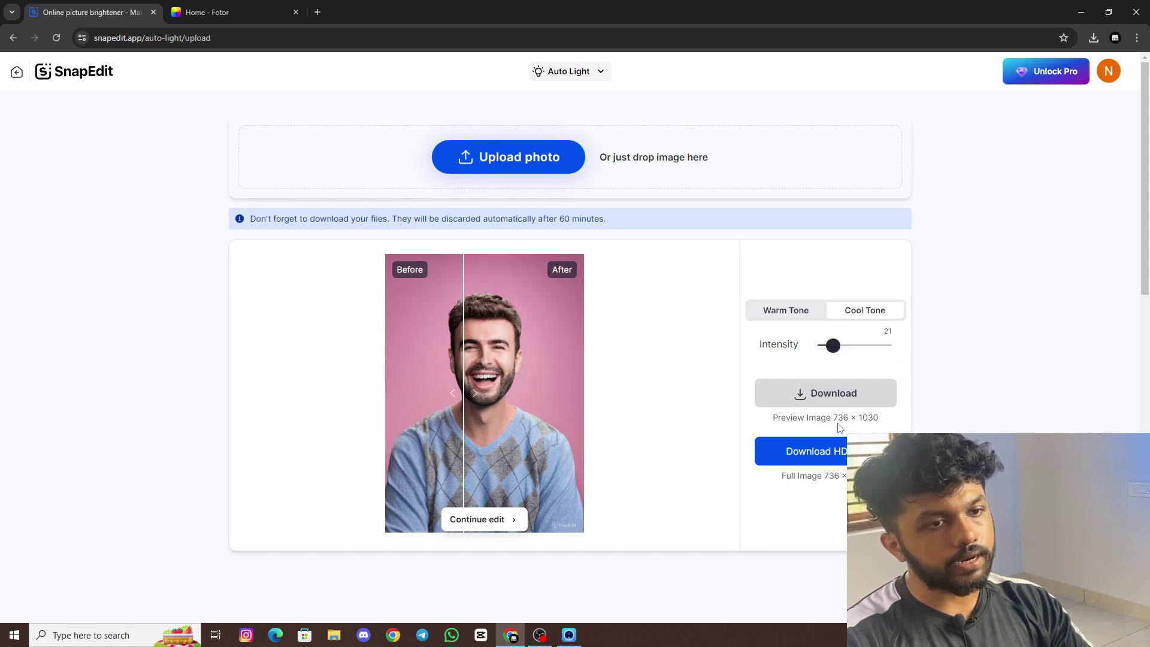
click(857, 389)
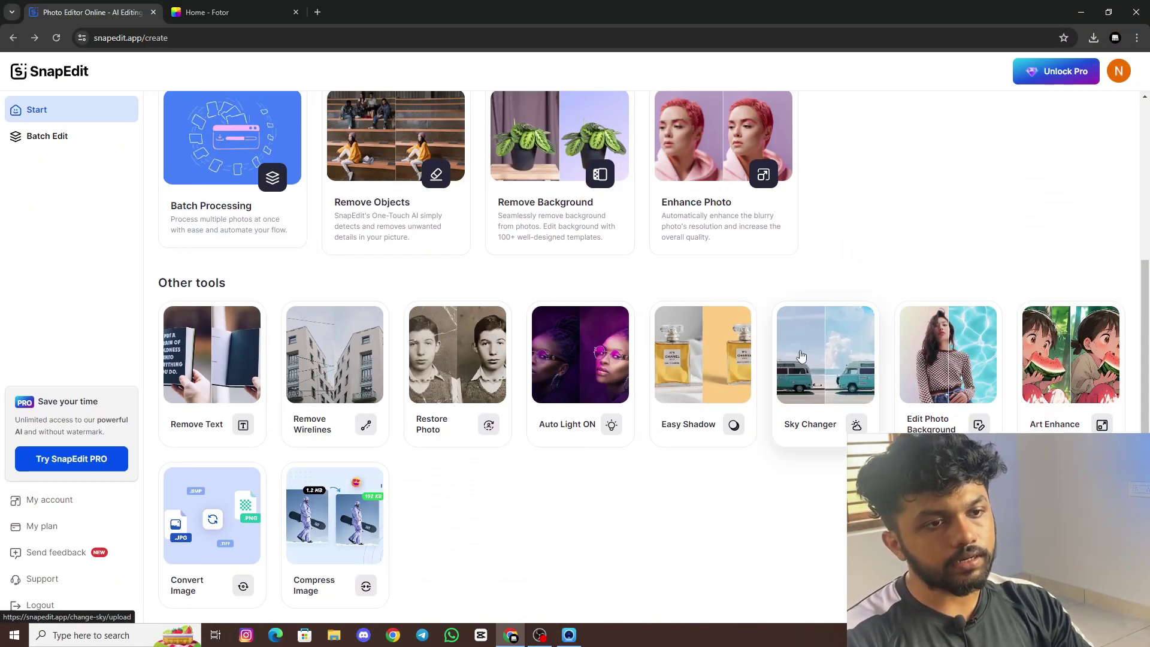
Step: Open the Sky Changer tool and upload the hilltop statue photo from Downloads
click(839, 376)
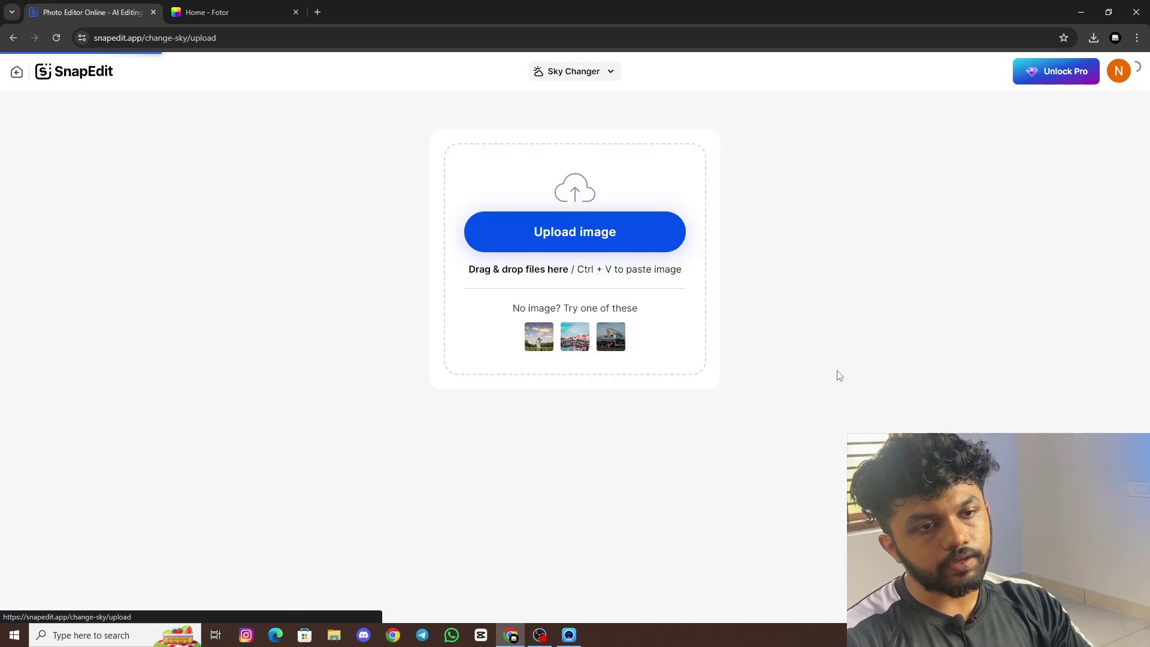
click(644, 235)
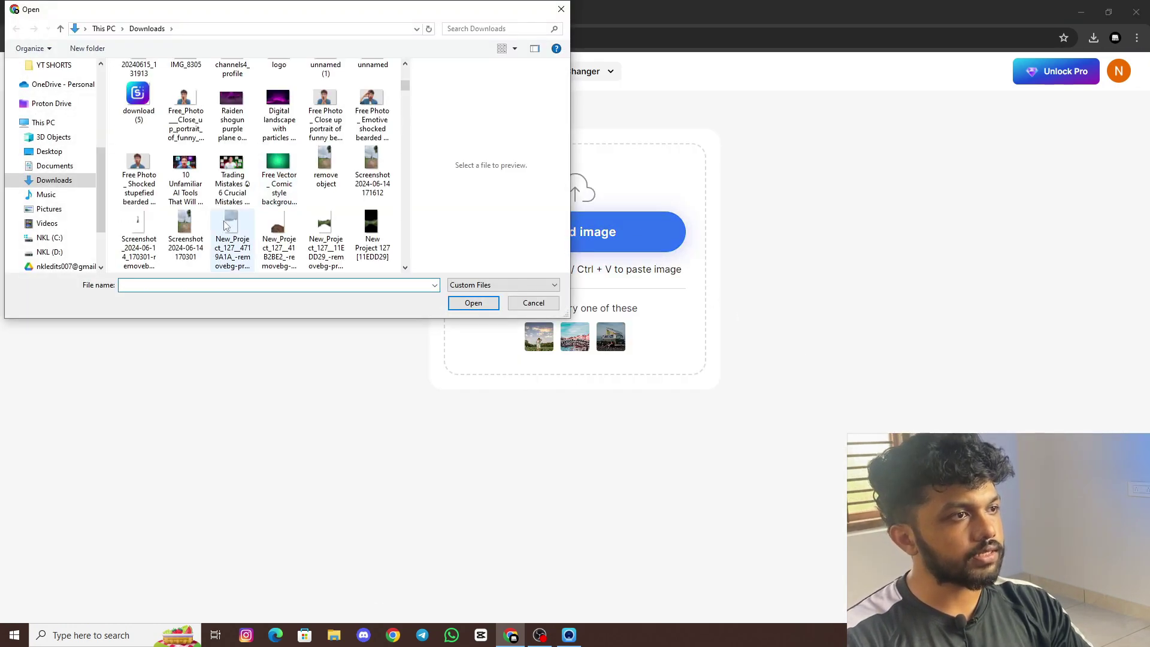
click(185, 235)
click(473, 303)
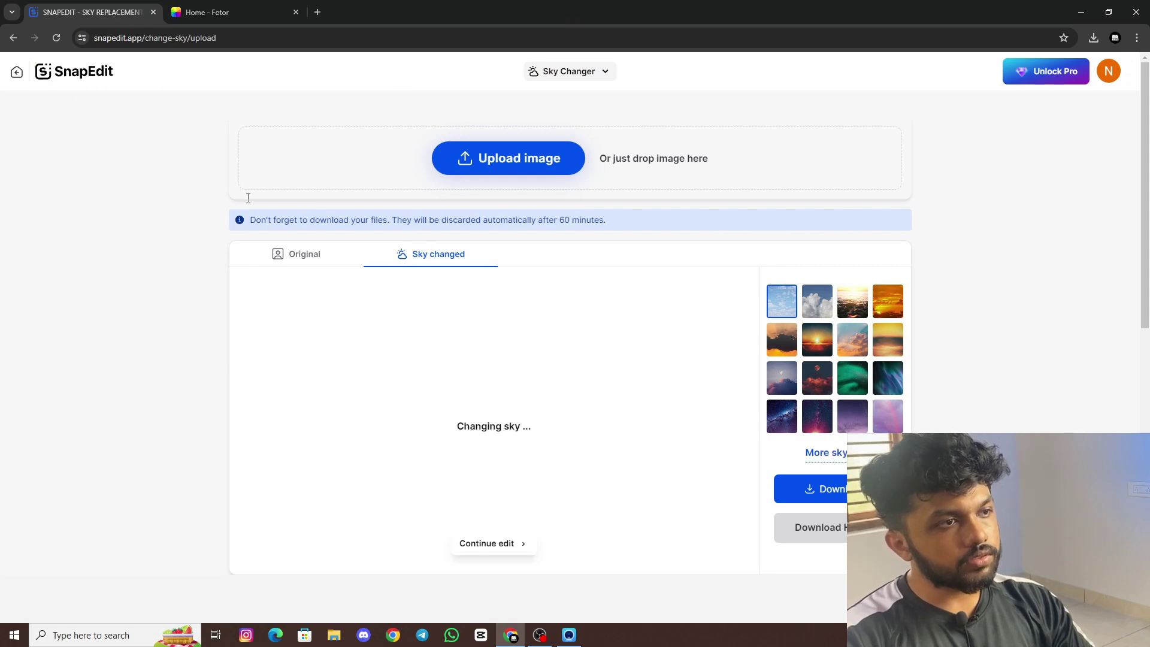
Step: Compare the original statue photo with the changed sky, and try the dark red cloud sky and the green aurora sky
click(316, 260)
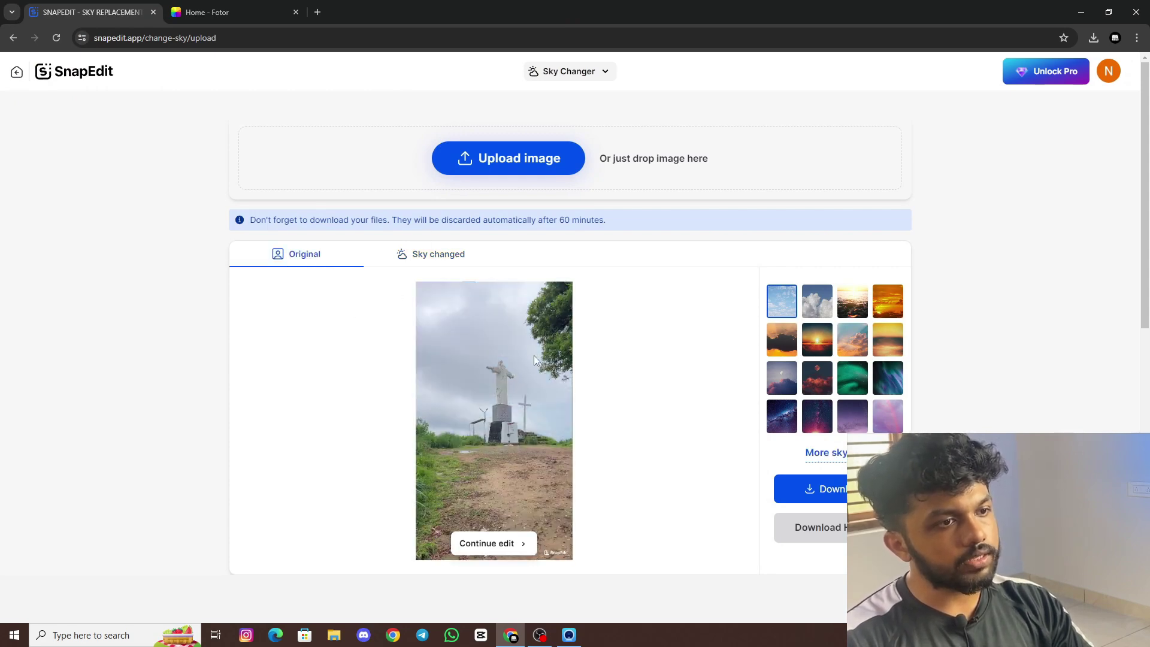
click(428, 256)
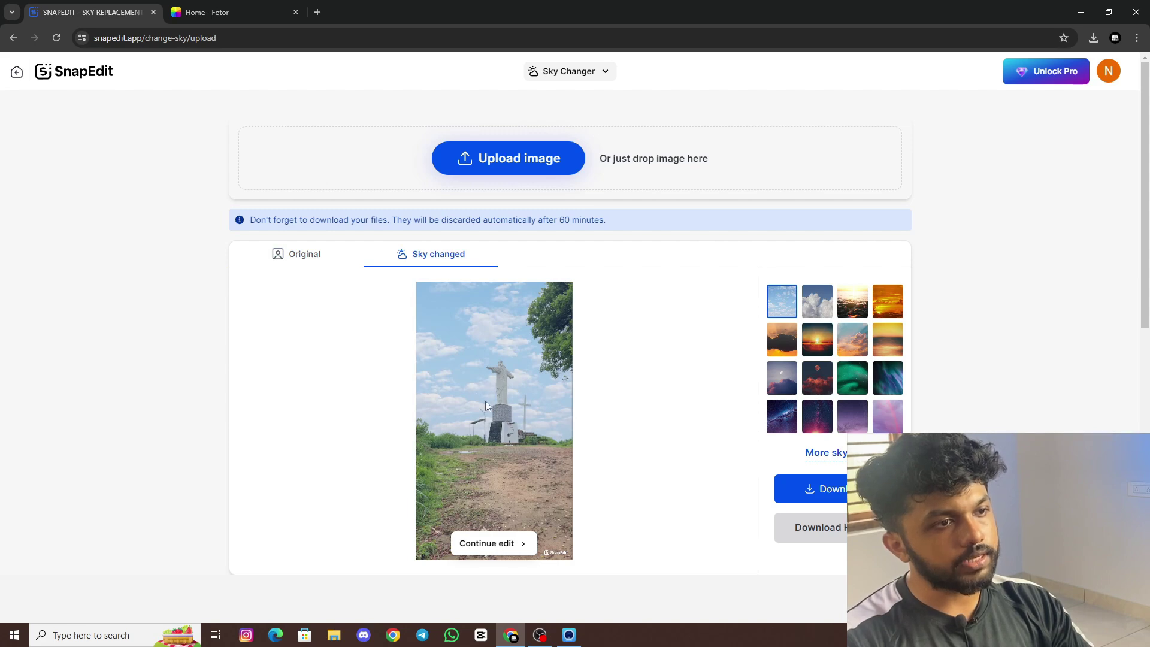
click(825, 373)
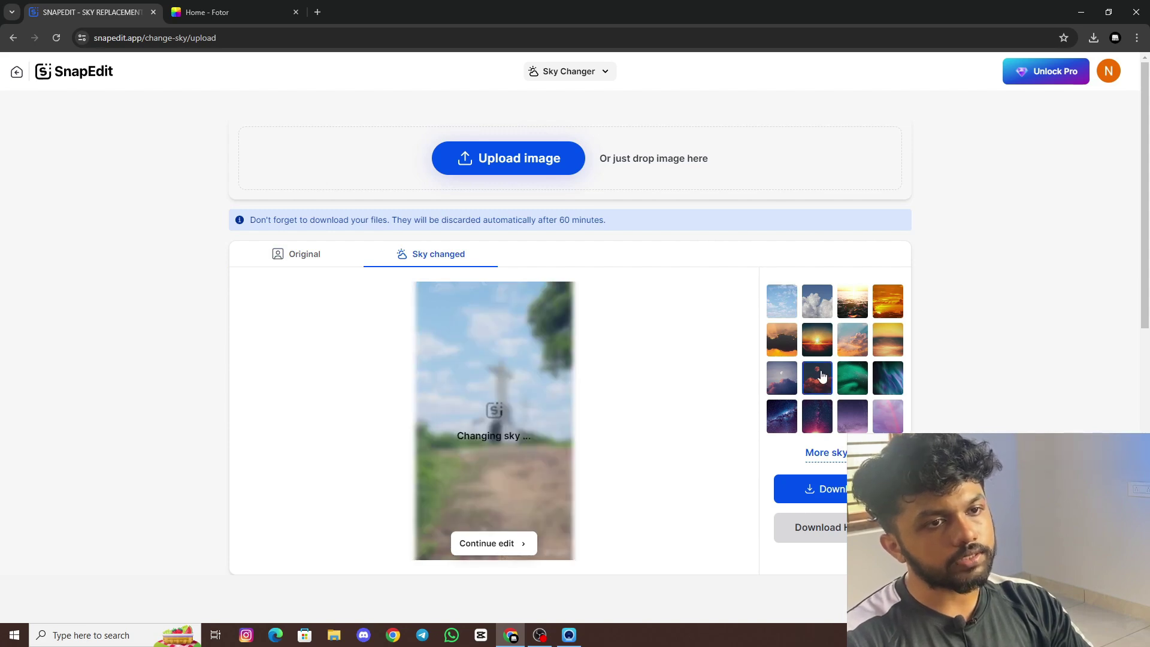
click(863, 382)
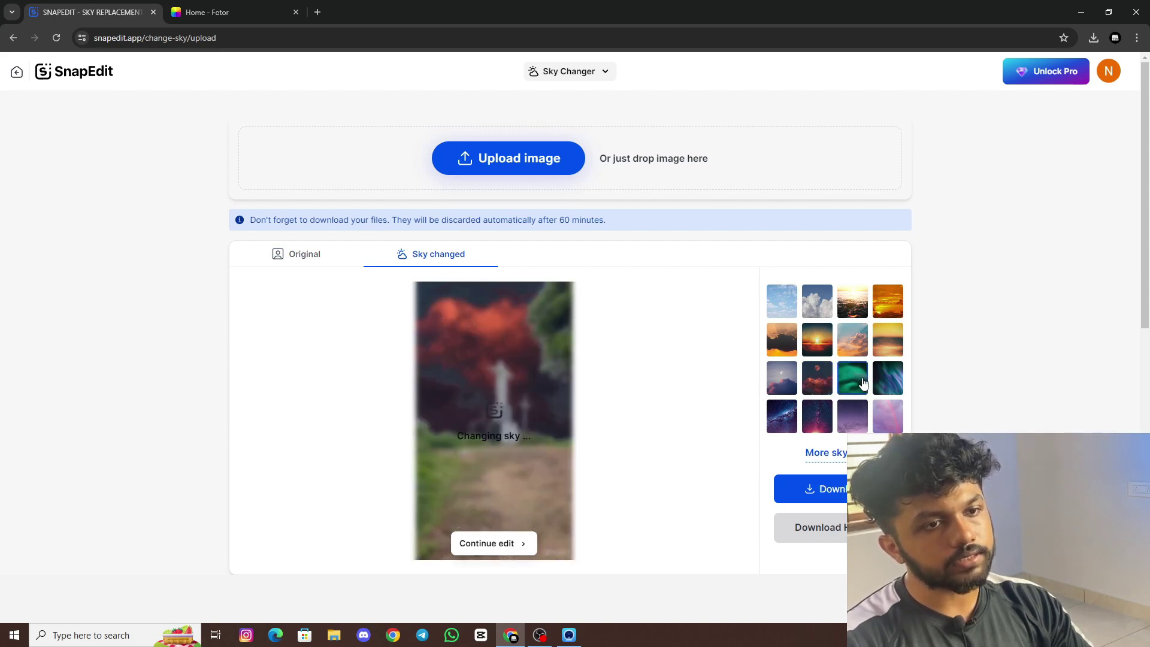
Step: Try the starry galaxy, purple dusk and light blue skies on the hilltop statue photo
click(780, 425)
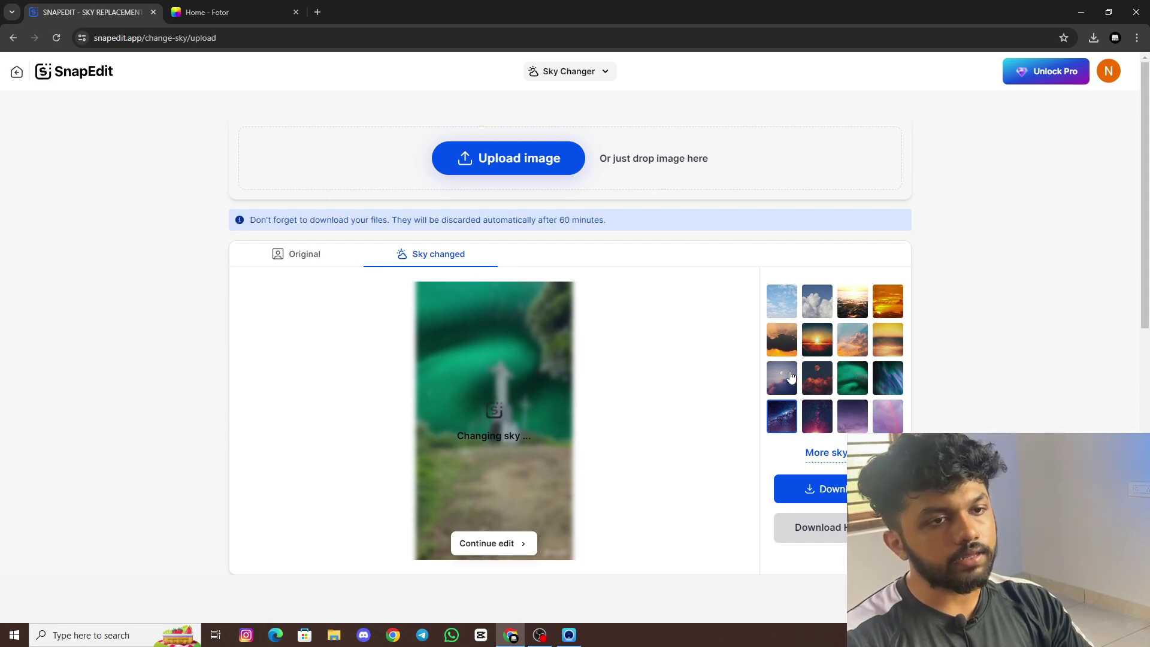
scroll(786, 369, down, 2)
click(853, 325)
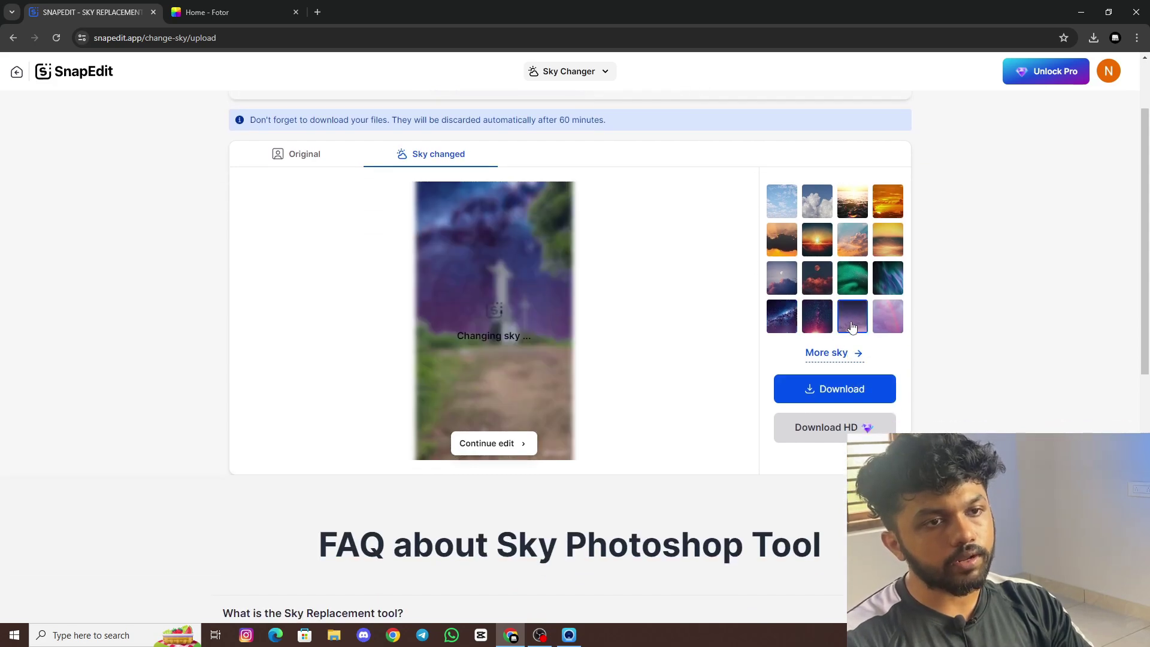
click(793, 315)
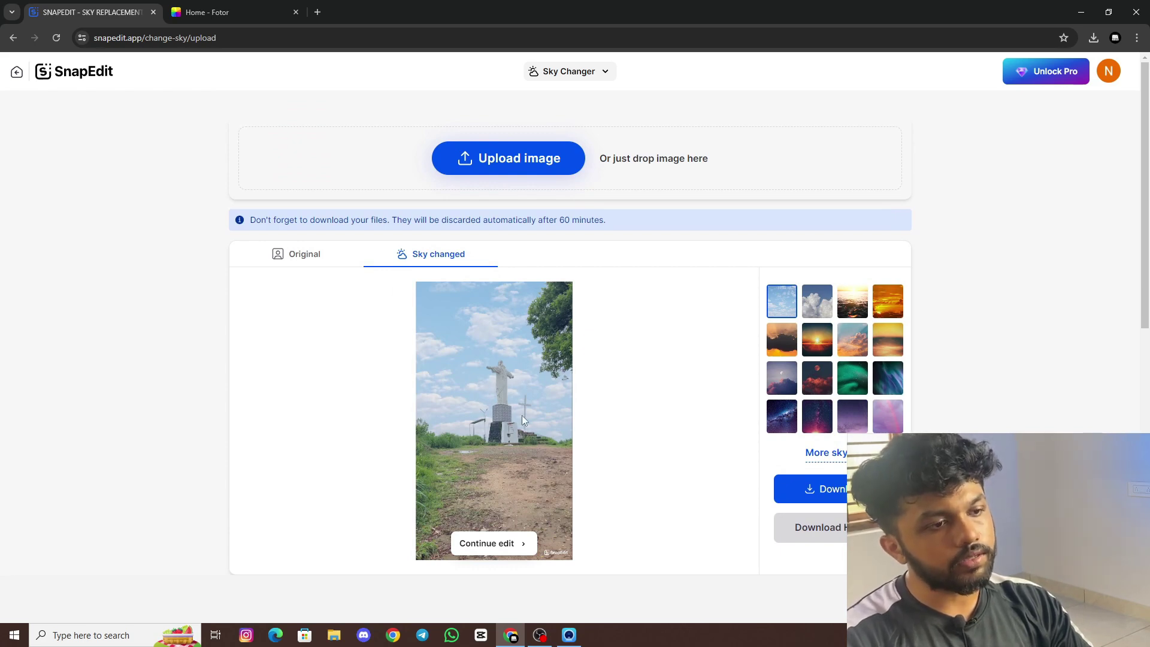
Step: Preview the statue photo with the white cumulus, orange cloud and green aurora skies, ending on the moonlit pink cloud sky
click(817, 301)
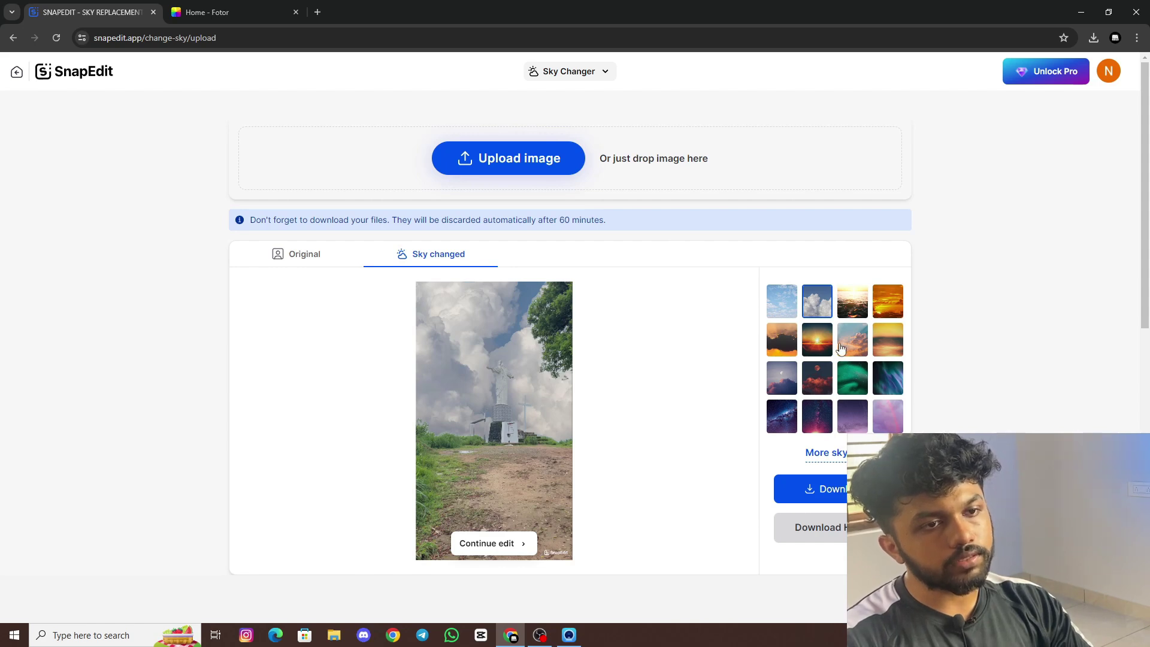
click(840, 348)
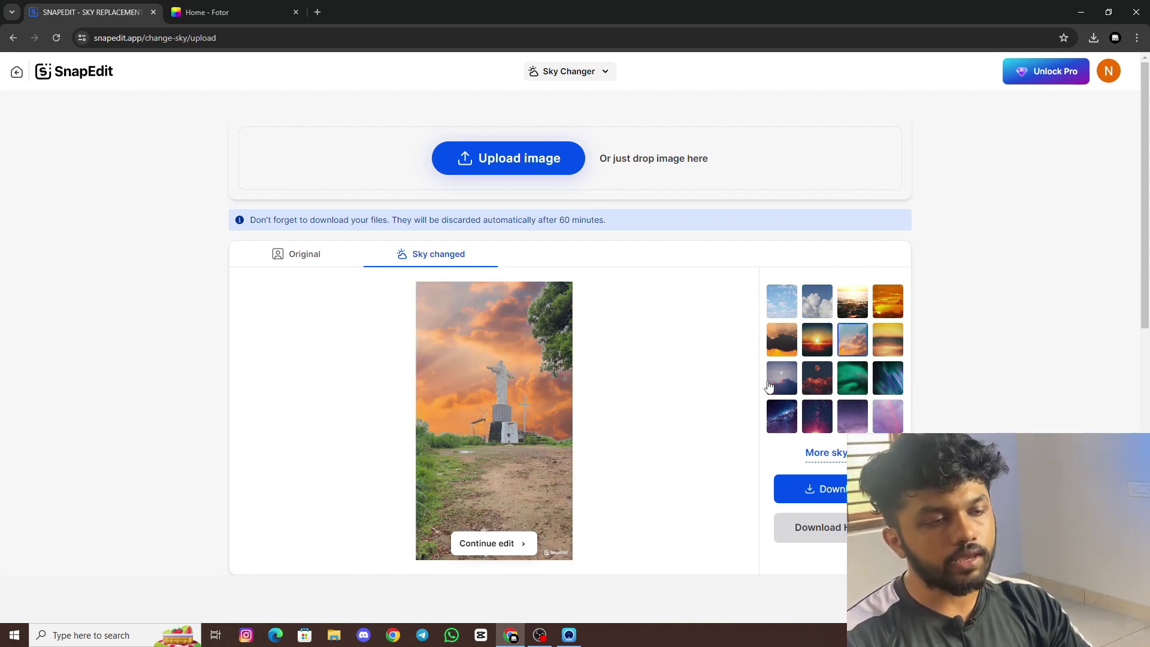
click(856, 389)
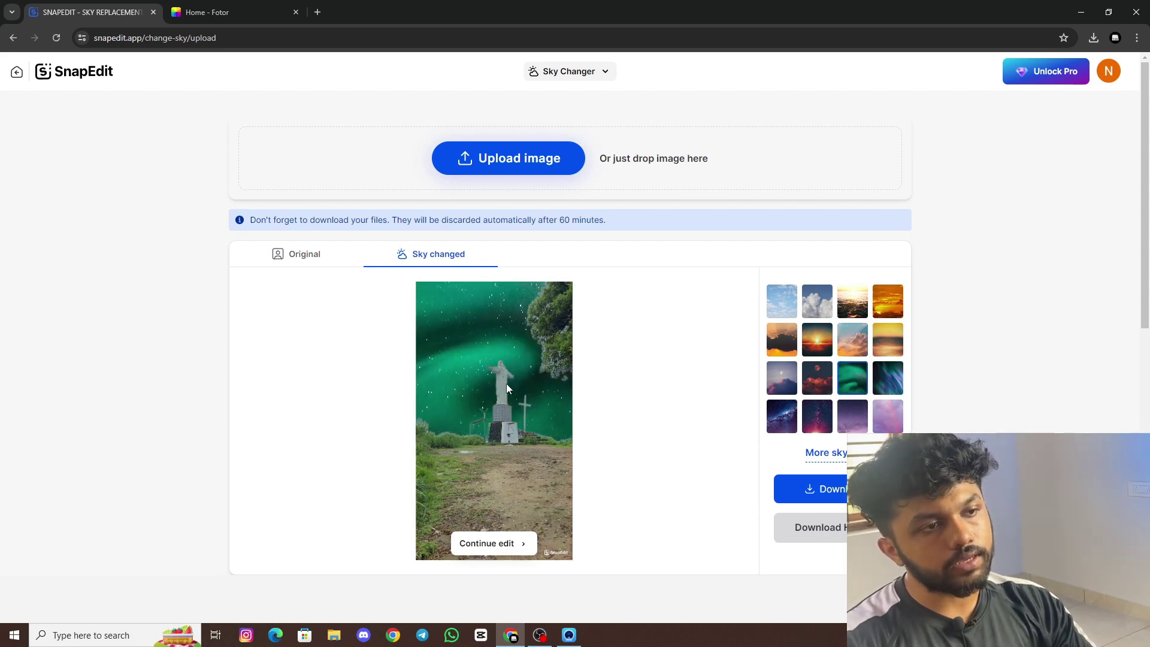
click(789, 391)
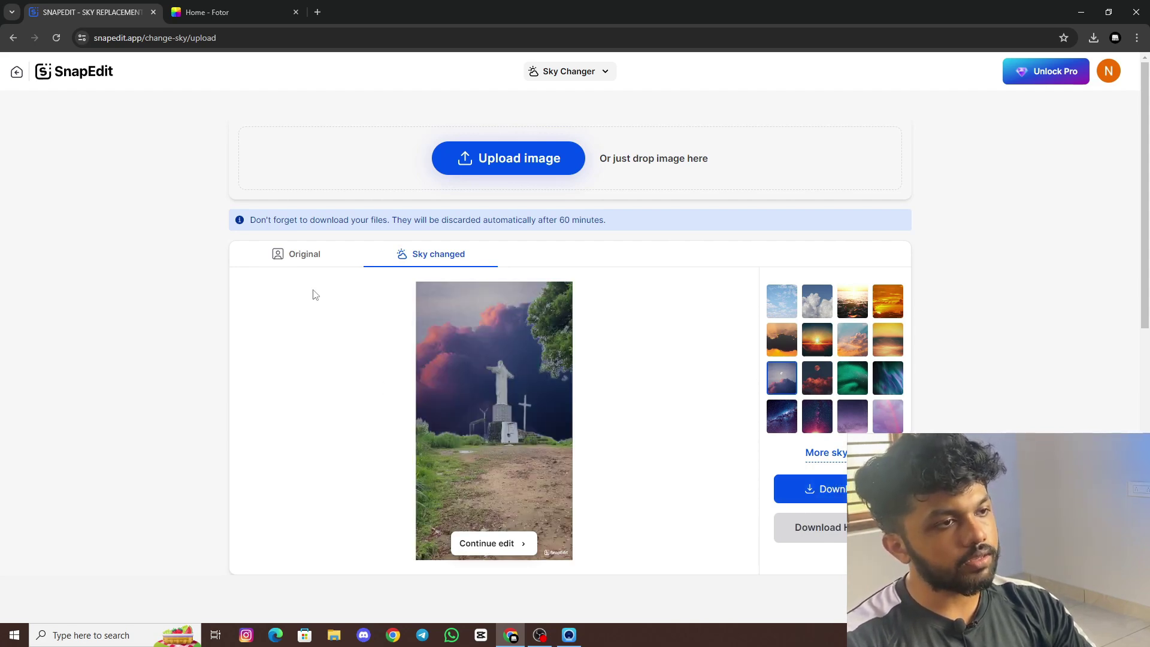
Step: Return to SnapEdit's start page, look over its tools, and close the site to switch to the Fotor home page
key(alt+Left)
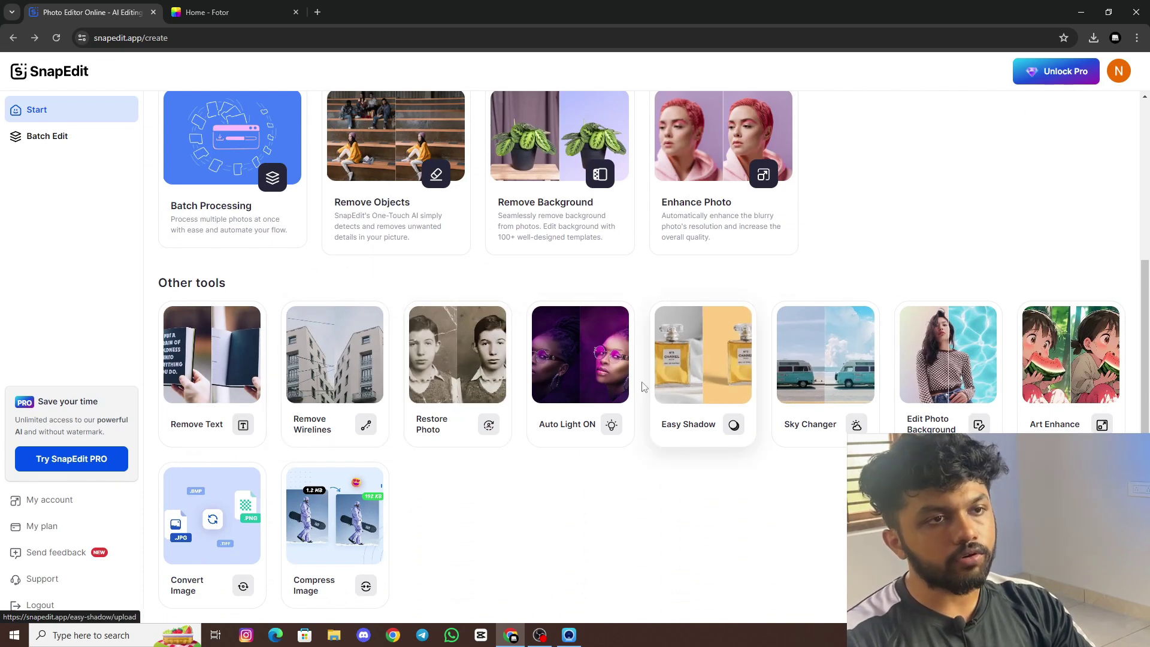
scroll(642, 386, up, 4)
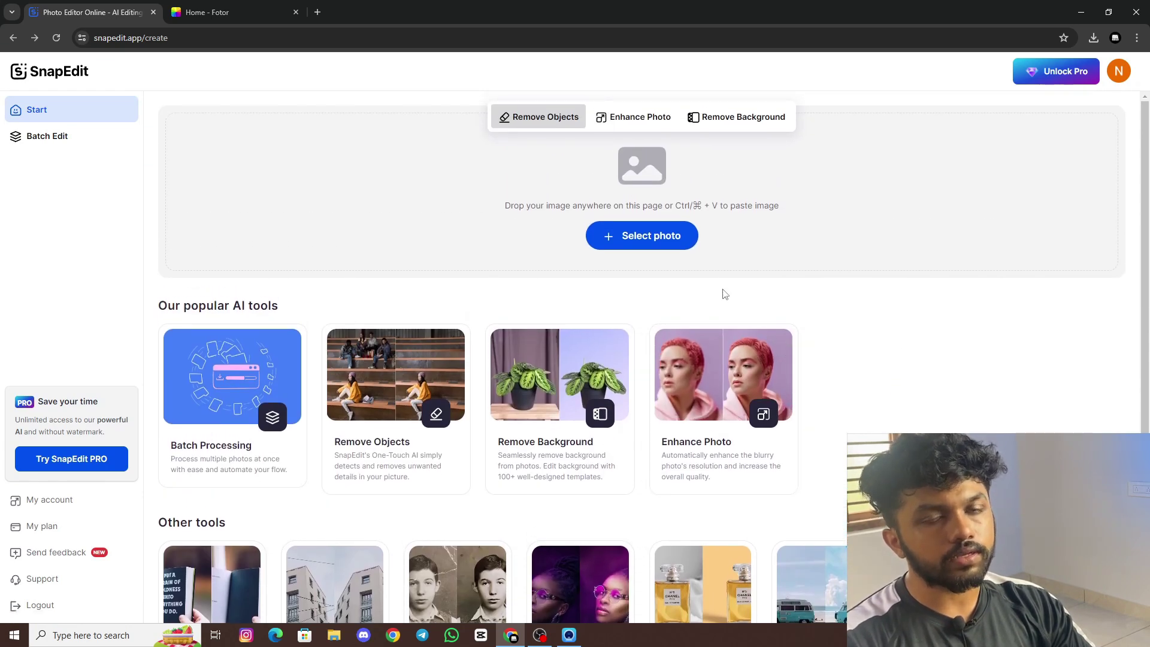
scroll(151, 312, down, 3)
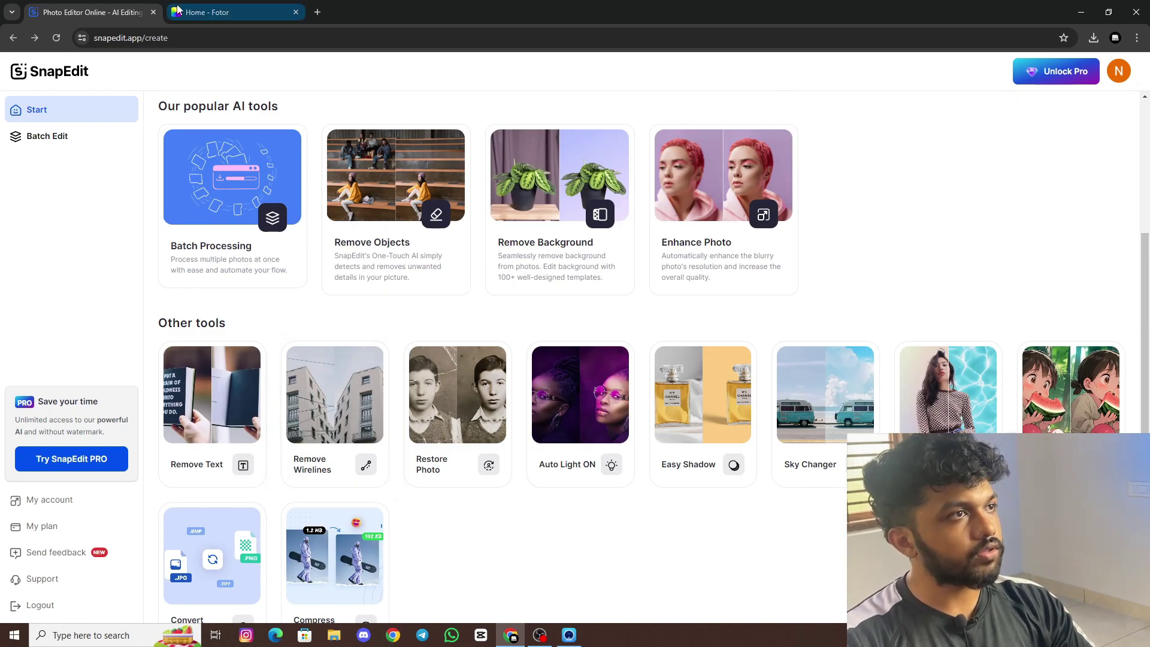
click(153, 12)
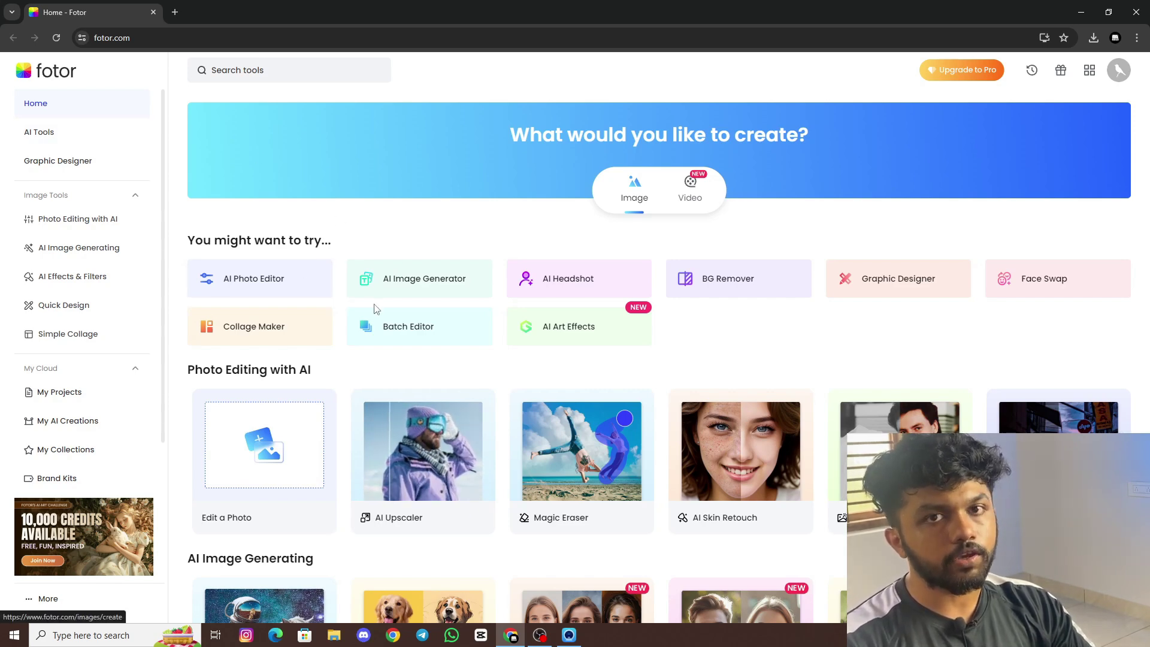
Step: Look over the AI tool categories on Fotor's home page and open the AI Photo Editor
scroll(376, 309, down, 1)
scroll(376, 309, down, 2)
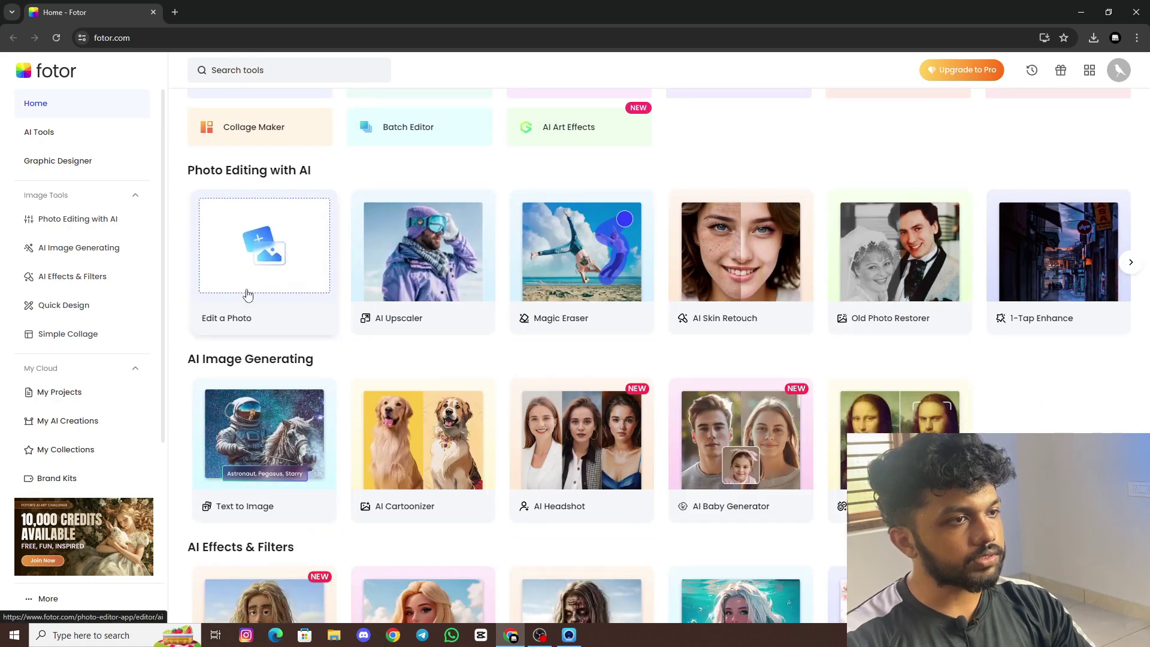
scroll(249, 281, up, 2)
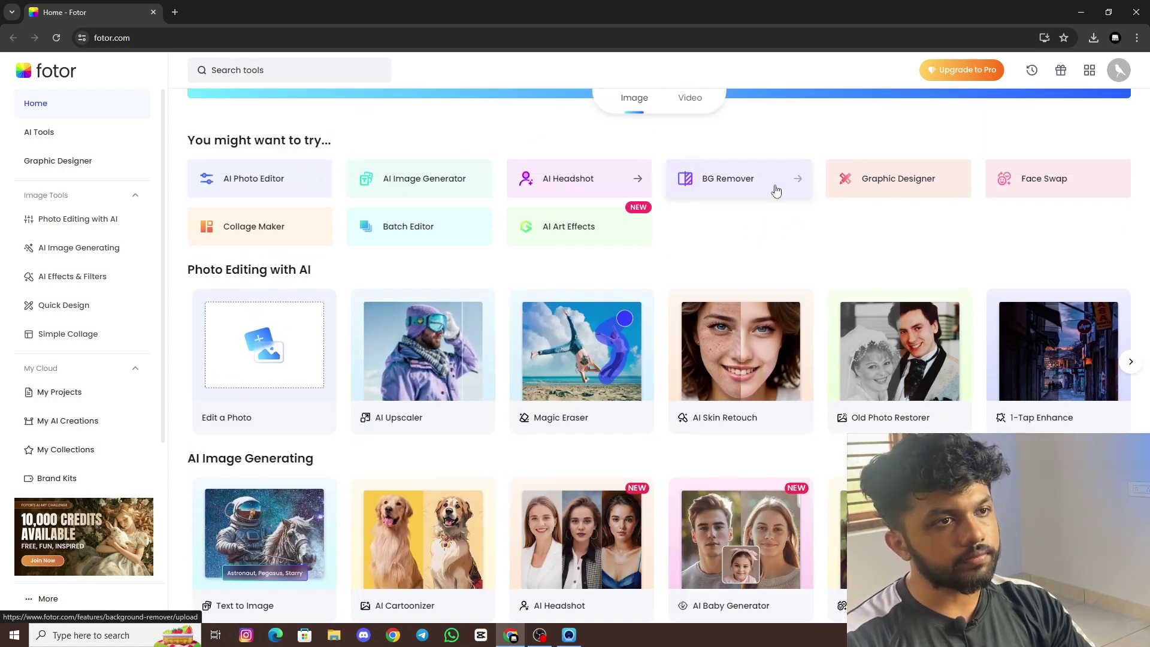
scroll(541, 357, down, 5)
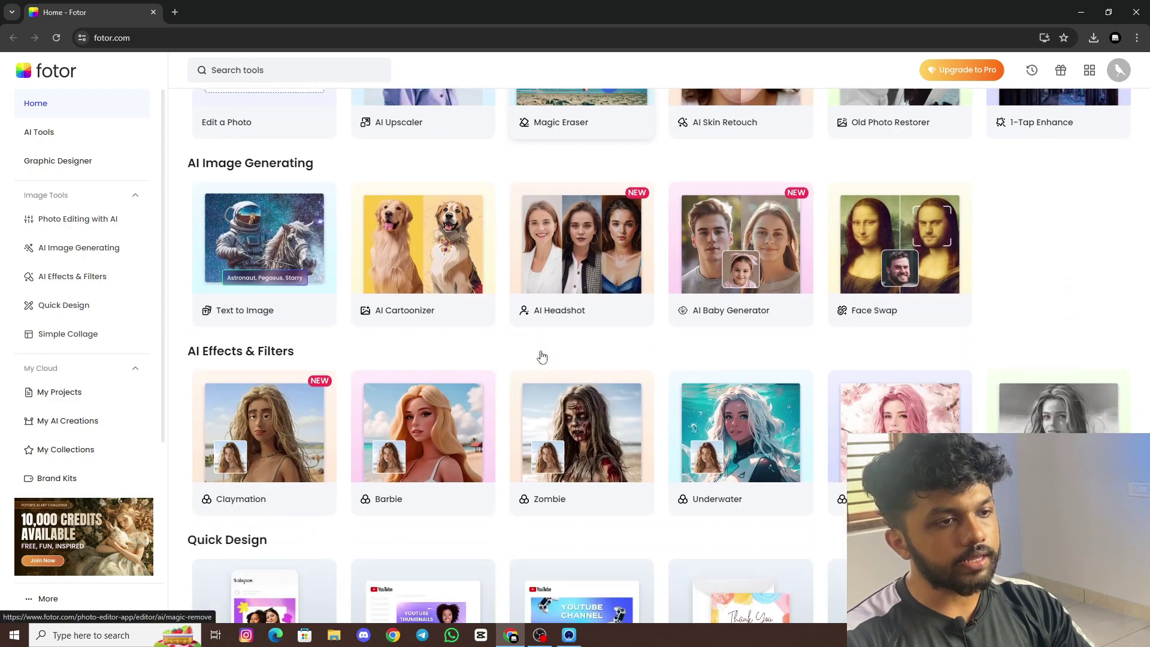
scroll(541, 356, up, 5)
scroll(269, 282, up, 2)
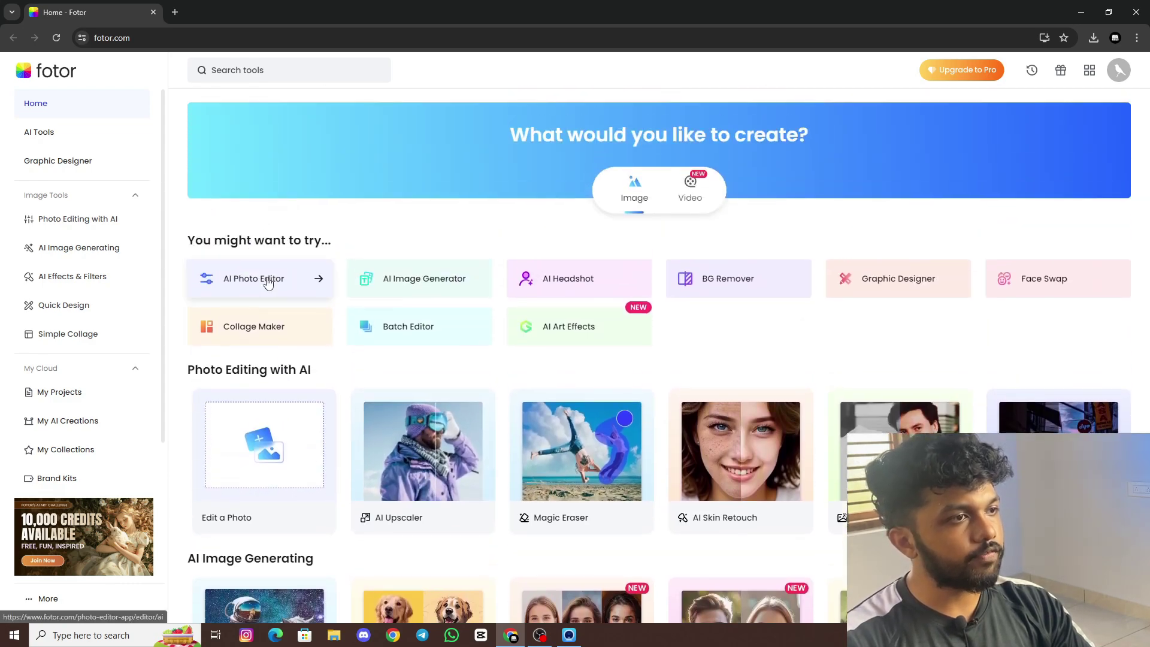
click(268, 281)
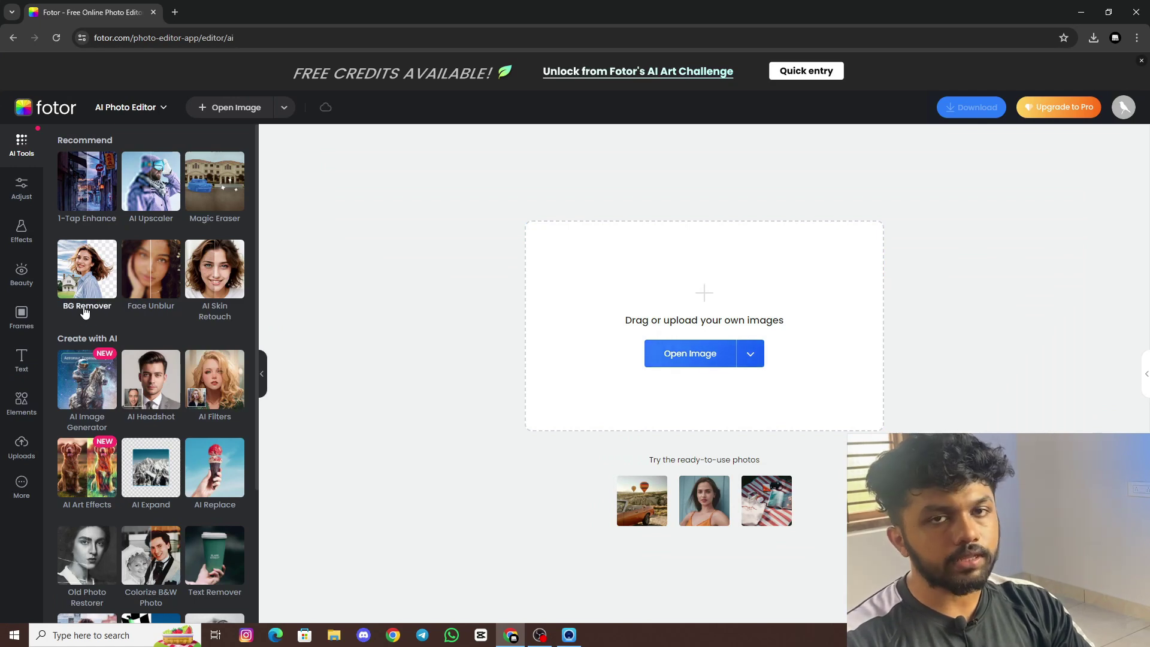
Step: Upload the pink-background Studio portraits photo from Downloads into the AI Photo Editor
click(701, 354)
scroll(218, 145, up, 3)
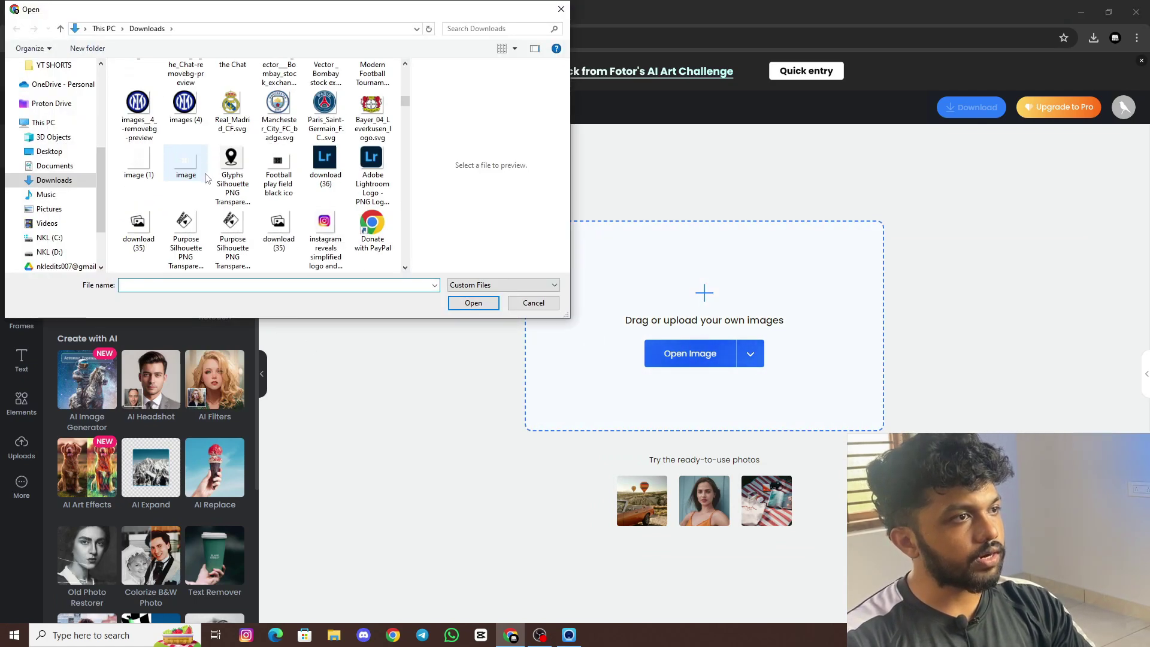
scroll(209, 173, down, 5)
scroll(205, 182, down, 4)
scroll(197, 150, up, 1)
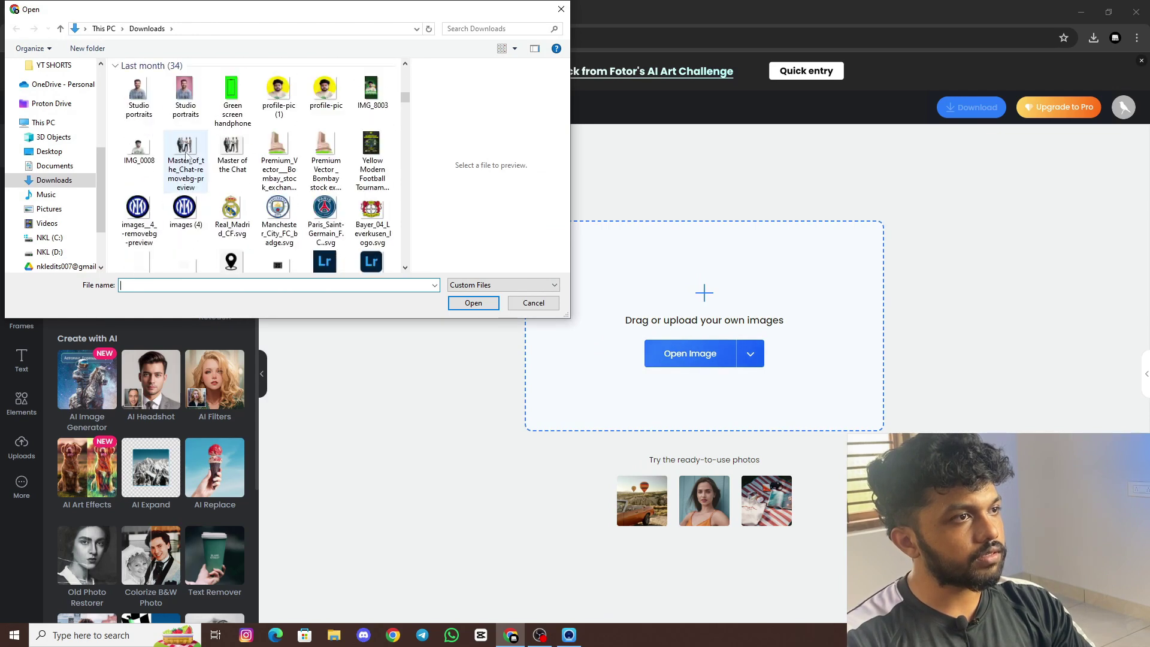
click(186, 95)
double_click(186, 96)
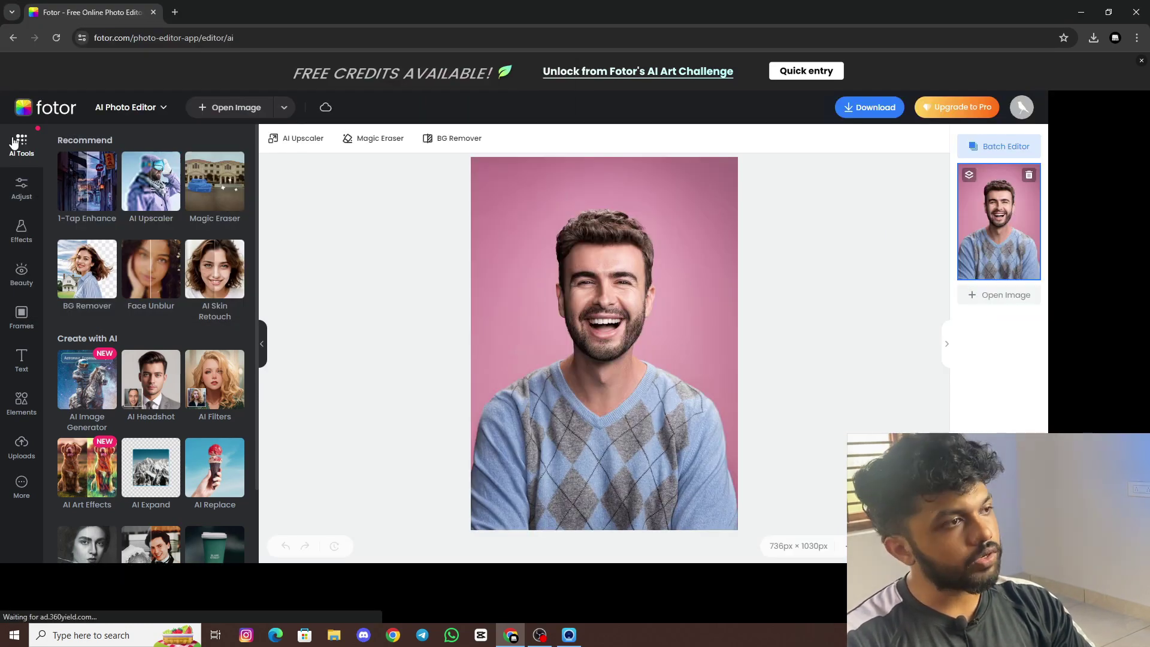
Step: Try 1-Tap Enhance on the portrait, and start a 2× AI Upscaler pass and cancel it
click(99, 180)
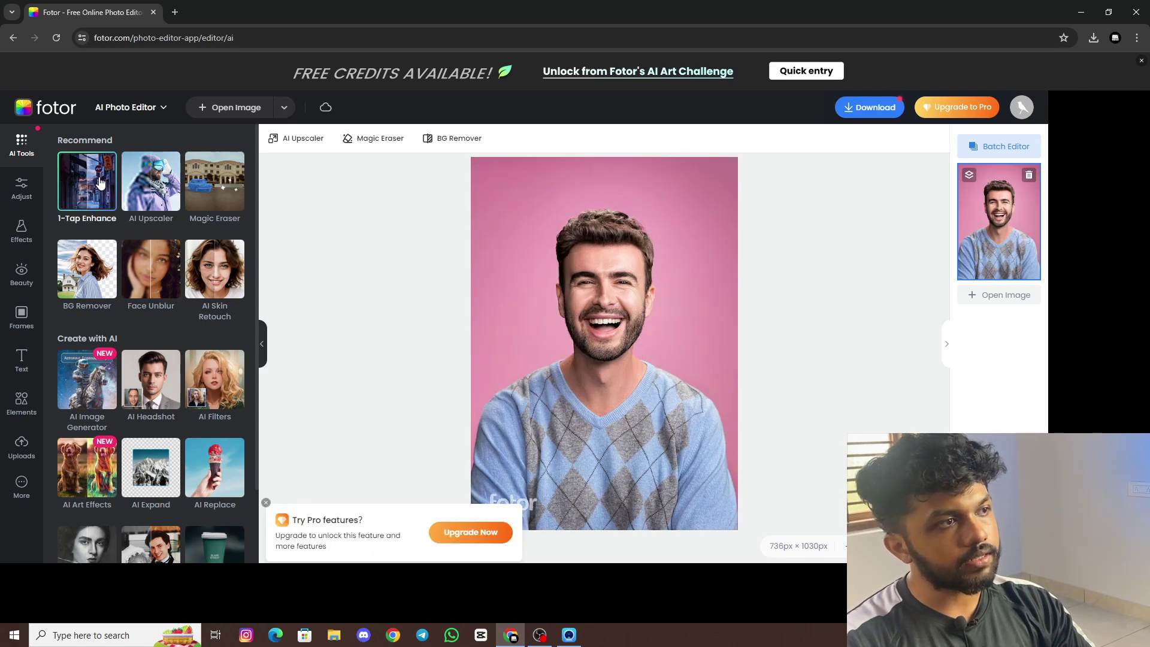
click(150, 181)
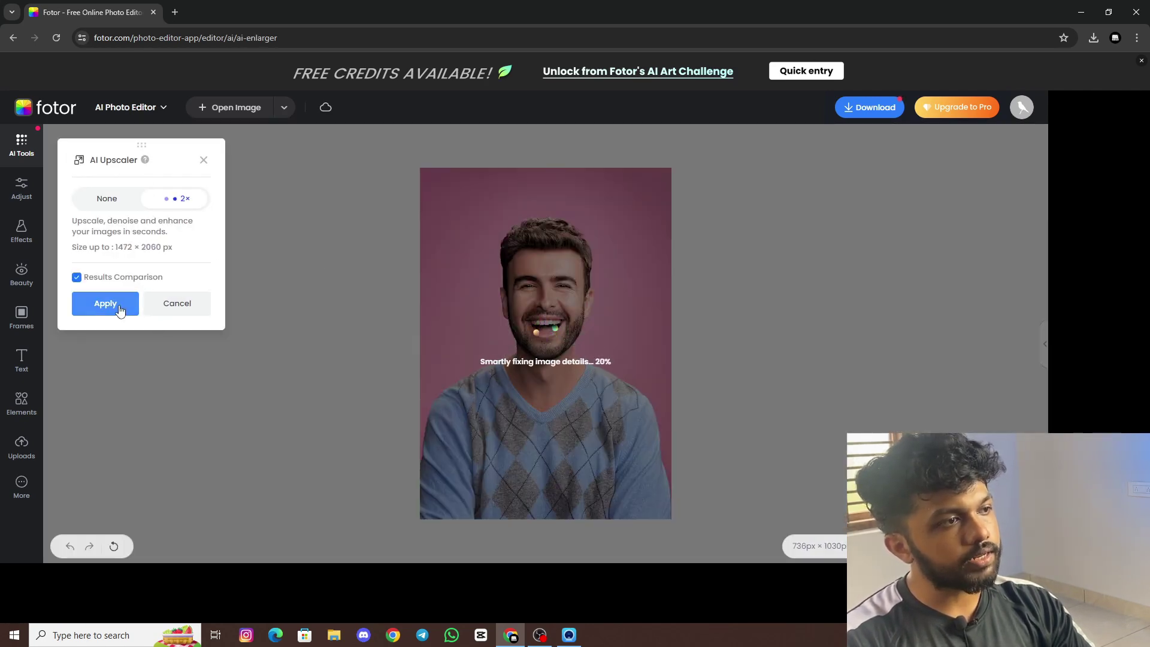
click(158, 305)
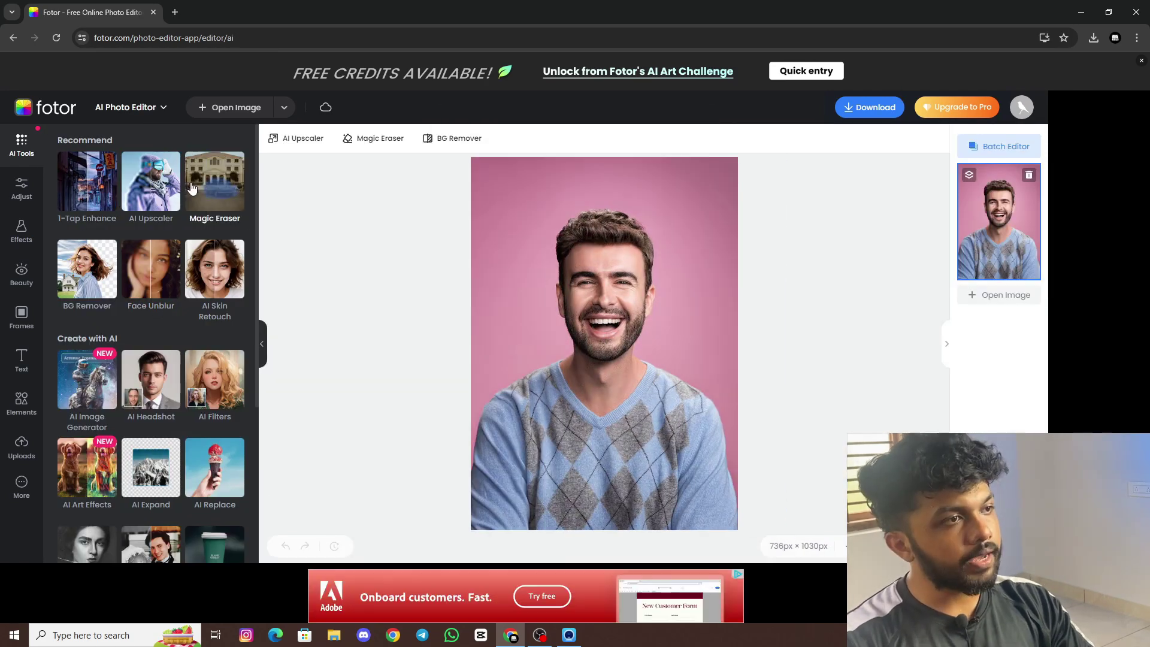
Step: Examine the Magic Eraser's Brush and Quick Select modes on the portrait, and close the tool
click(197, 182)
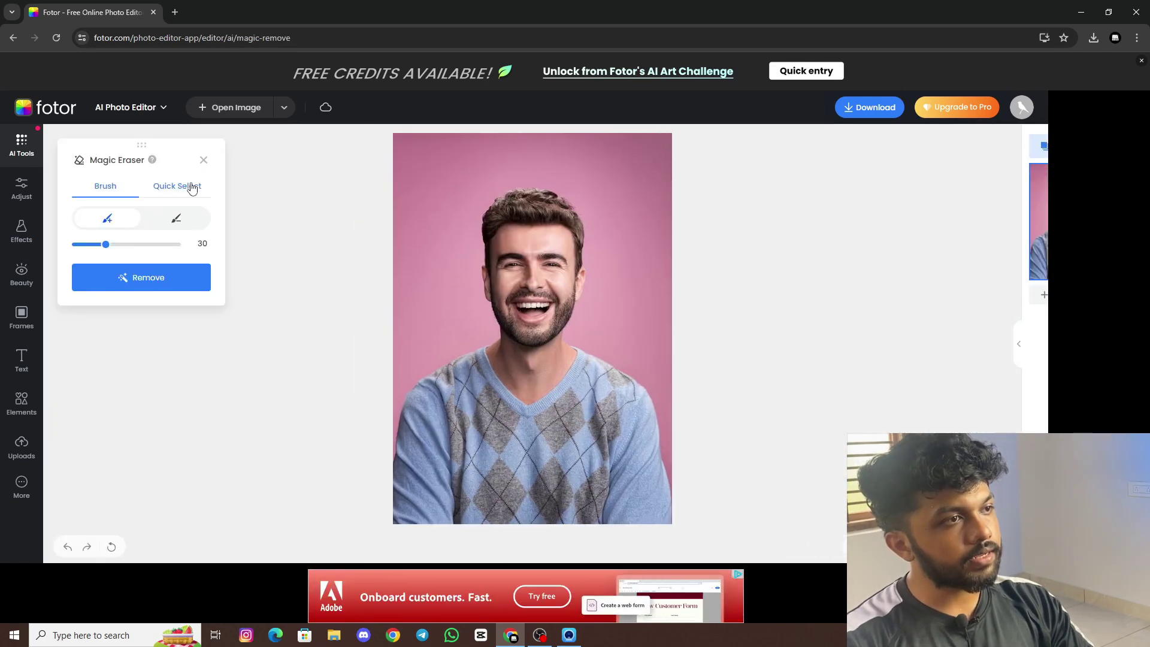
click(178, 186)
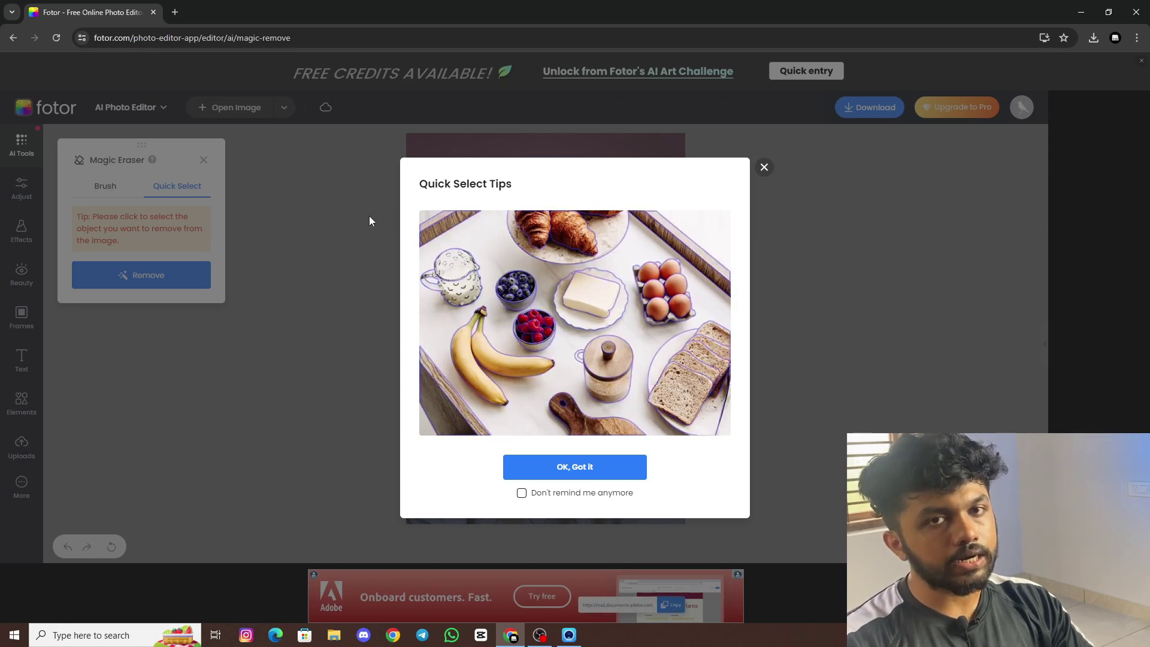
click(764, 167)
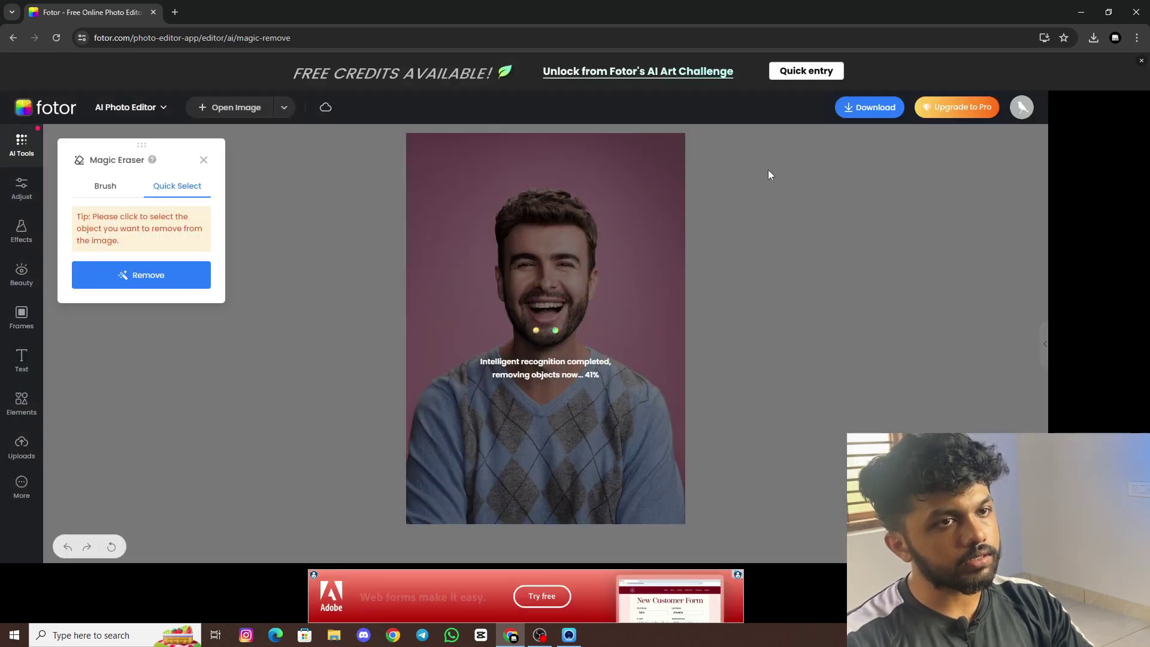
click(111, 188)
click(204, 160)
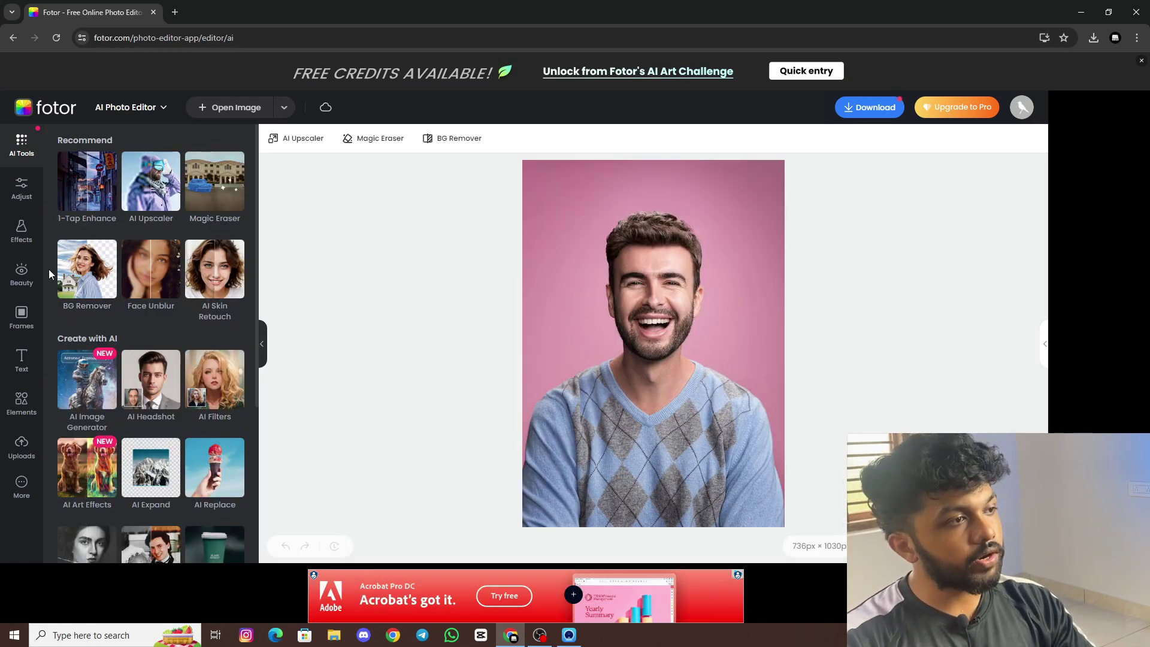
Step: Try BG Remover in Auto mode on the portrait, toggle the shadow on and off, and leave the tool
click(106, 279)
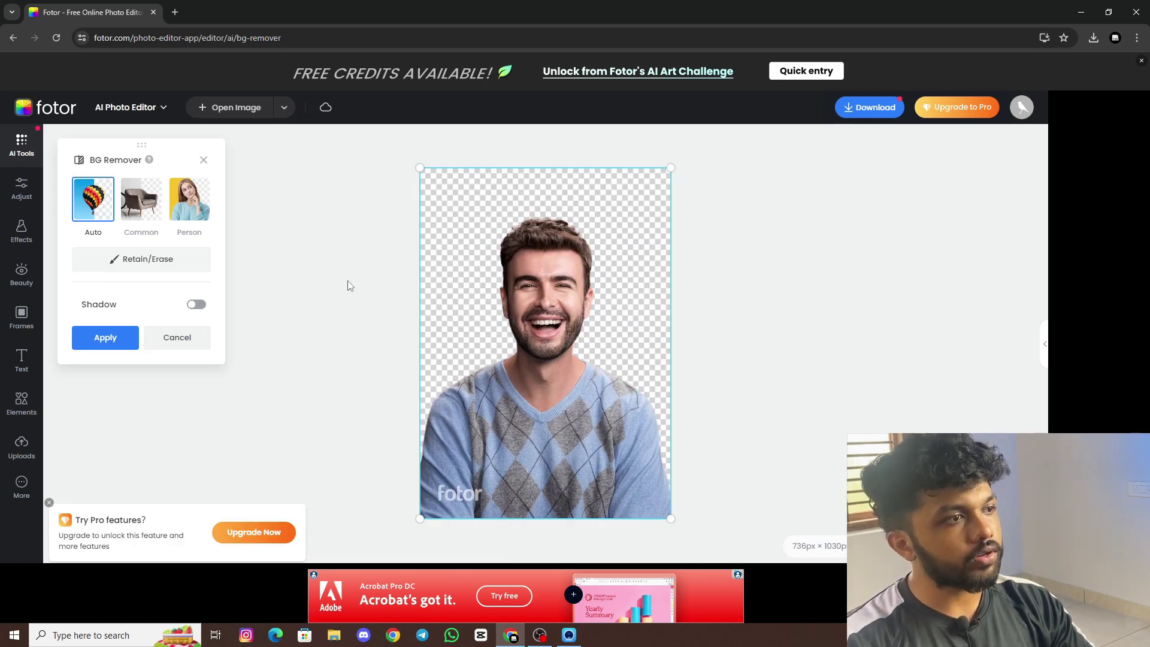
click(196, 304)
click(196, 304)
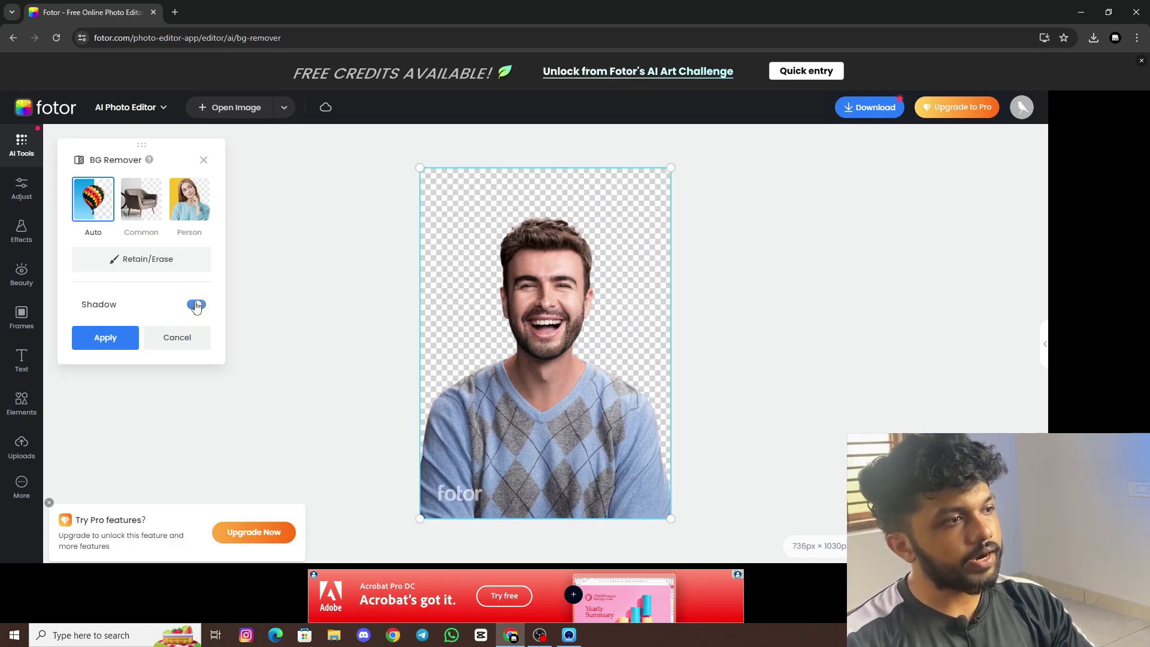
click(196, 304)
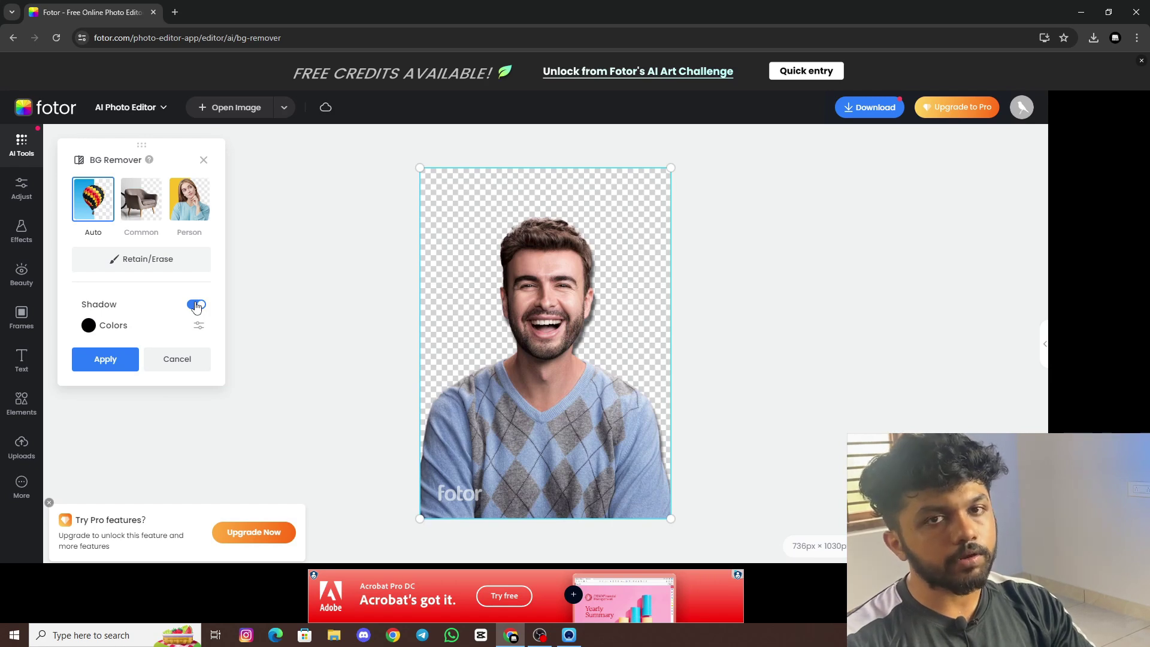
click(196, 304)
click(241, 264)
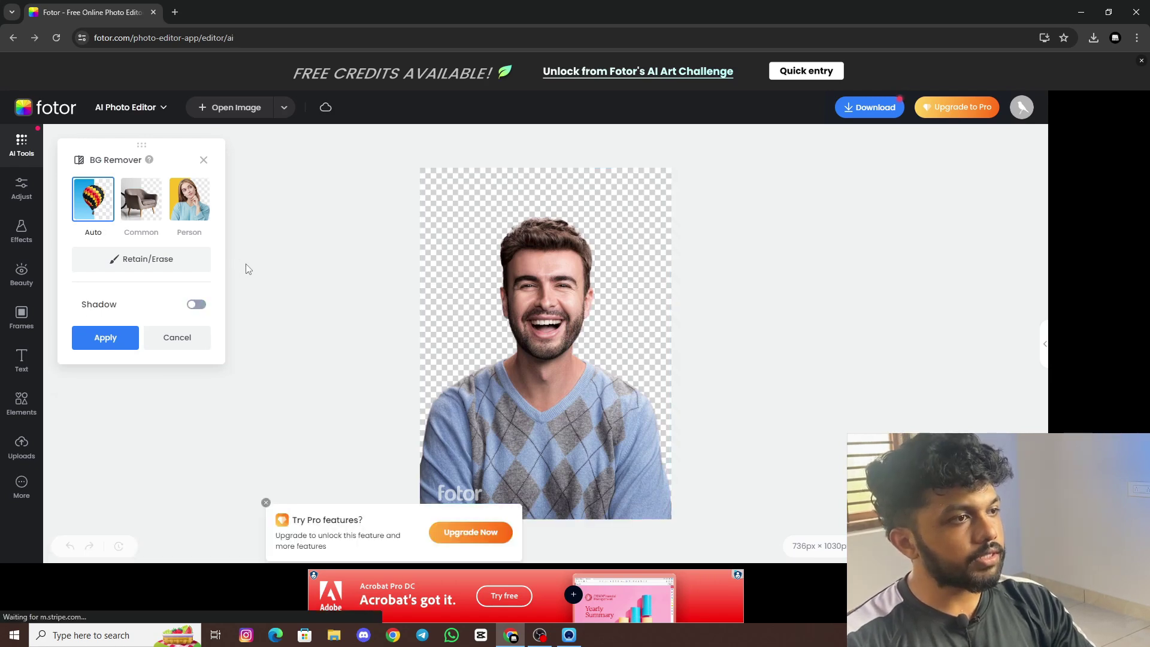
Step: Reopen the AI Photo Editor with an empty canvas, look through its AI tools, and open Colorize B&W Photo
mouse_move(128, 107)
click(126, 157)
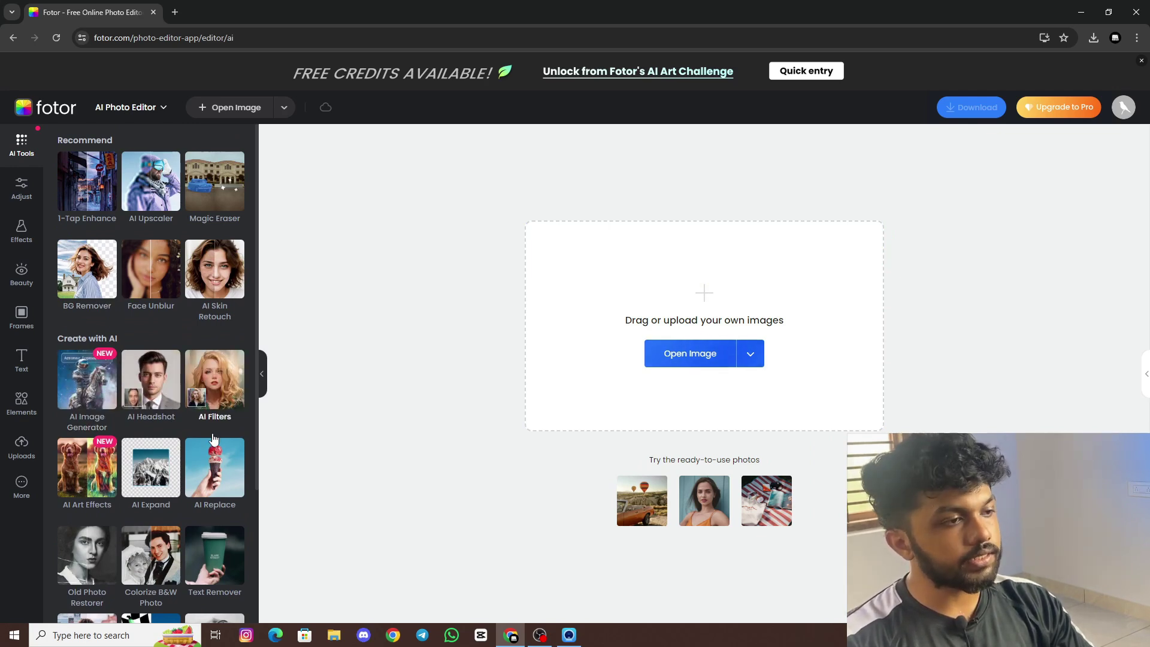
scroll(212, 461, down, 3)
scroll(116, 458, up, 2)
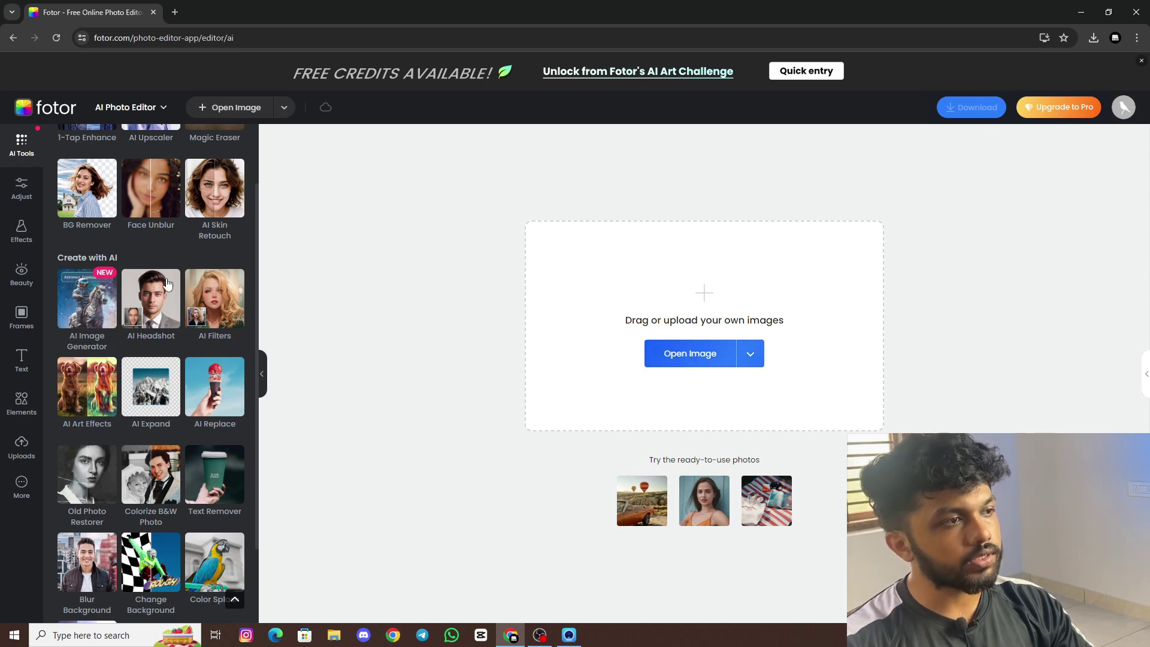
scroll(151, 333, down, 2)
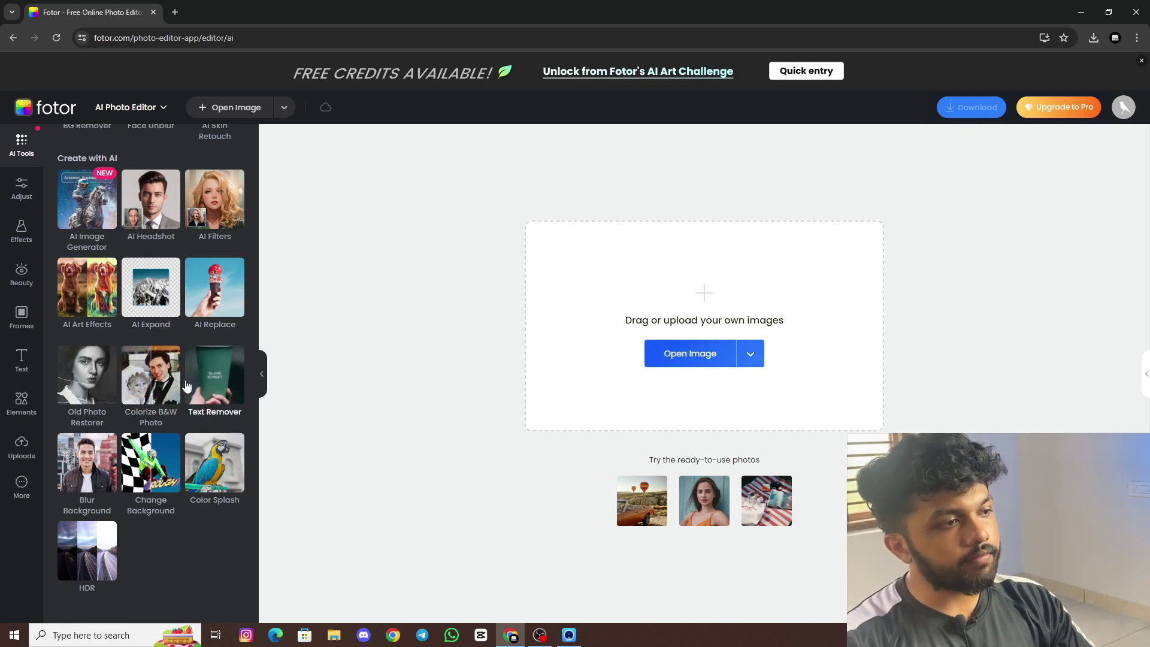
click(152, 390)
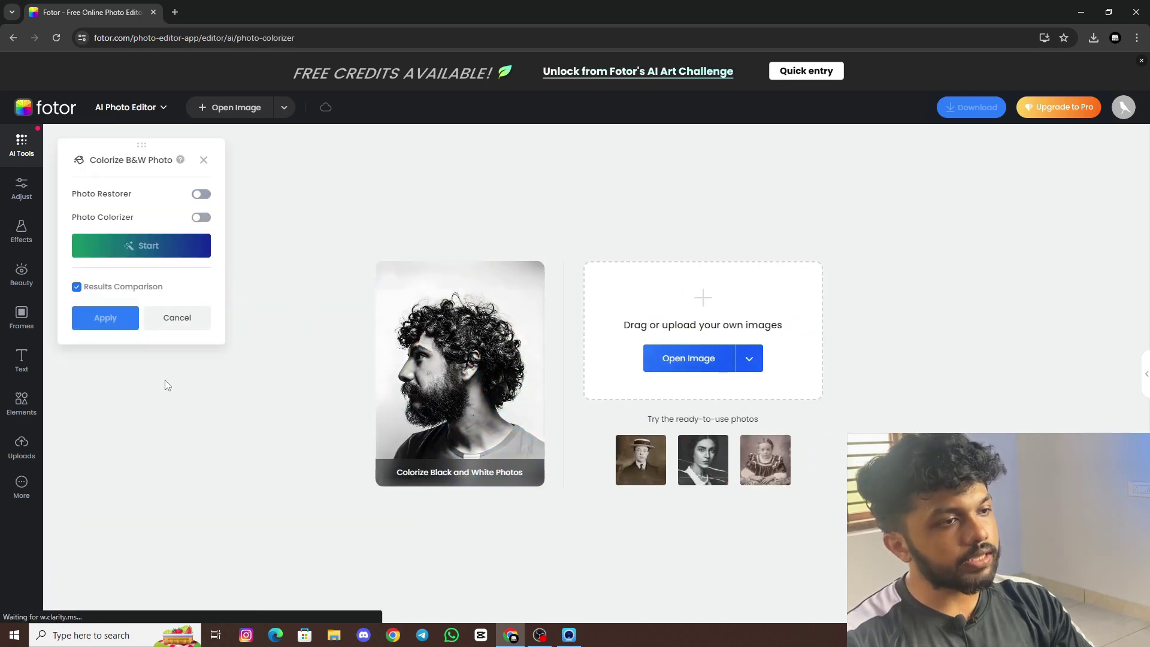
Step: View the Colorize B&W Photo sample, cancel choosing an image from Downloads, and return to the AI tools list
click(457, 377)
click(533, 302)
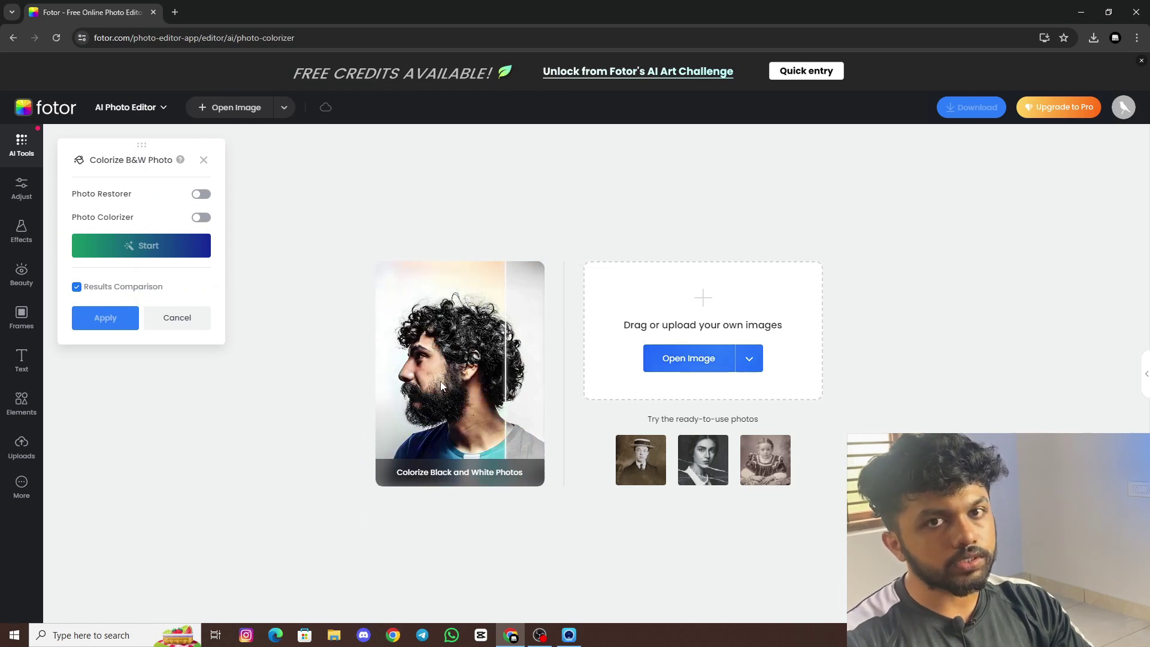
click(686, 359)
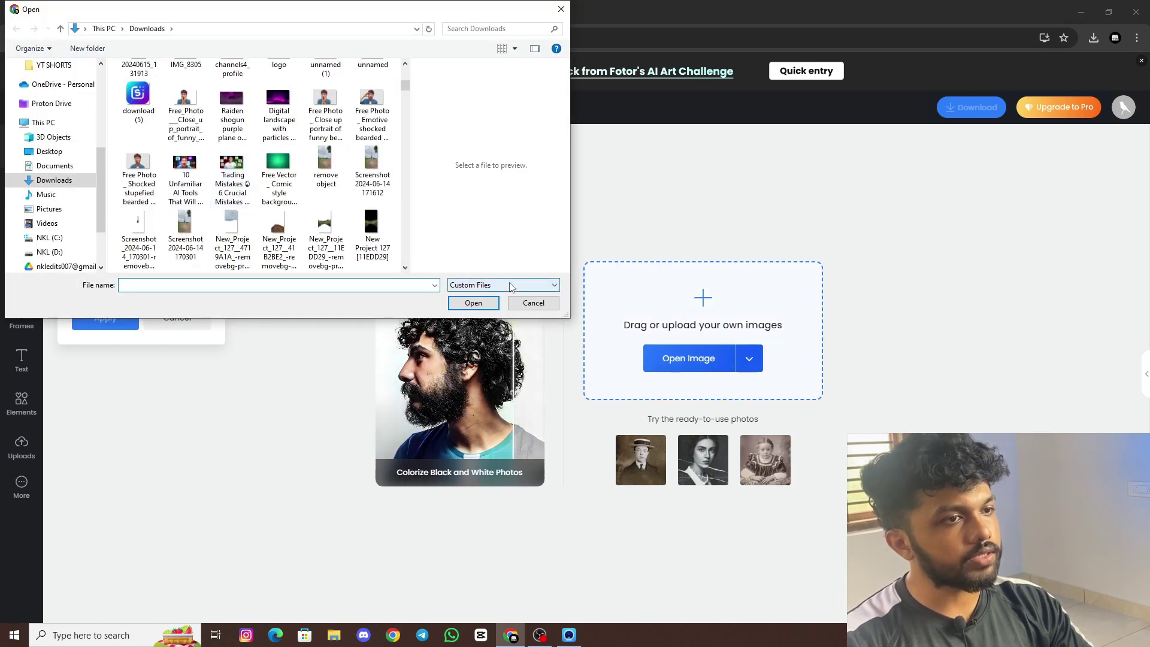
click(533, 303)
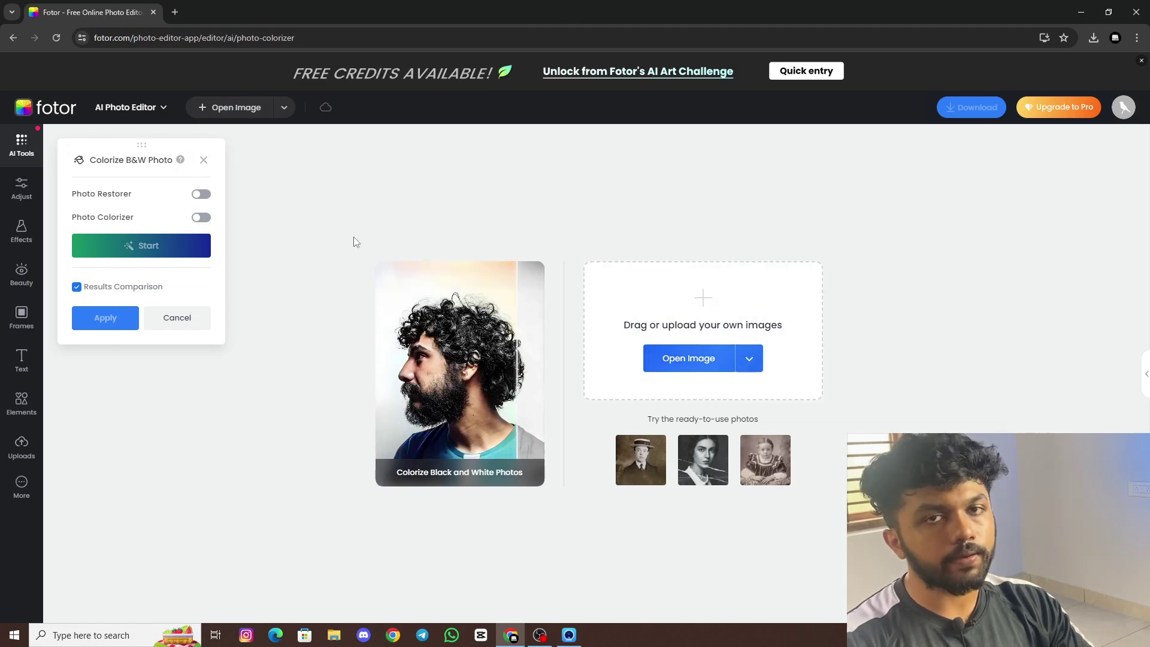
click(257, 376)
scroll(213, 377, up, 3)
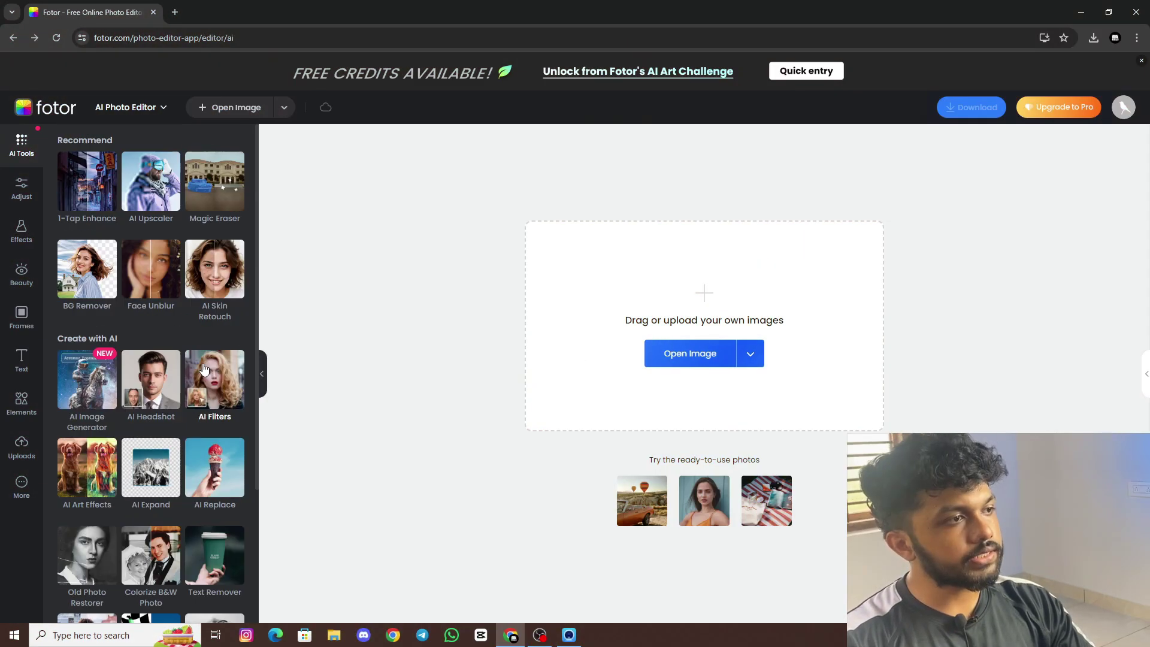